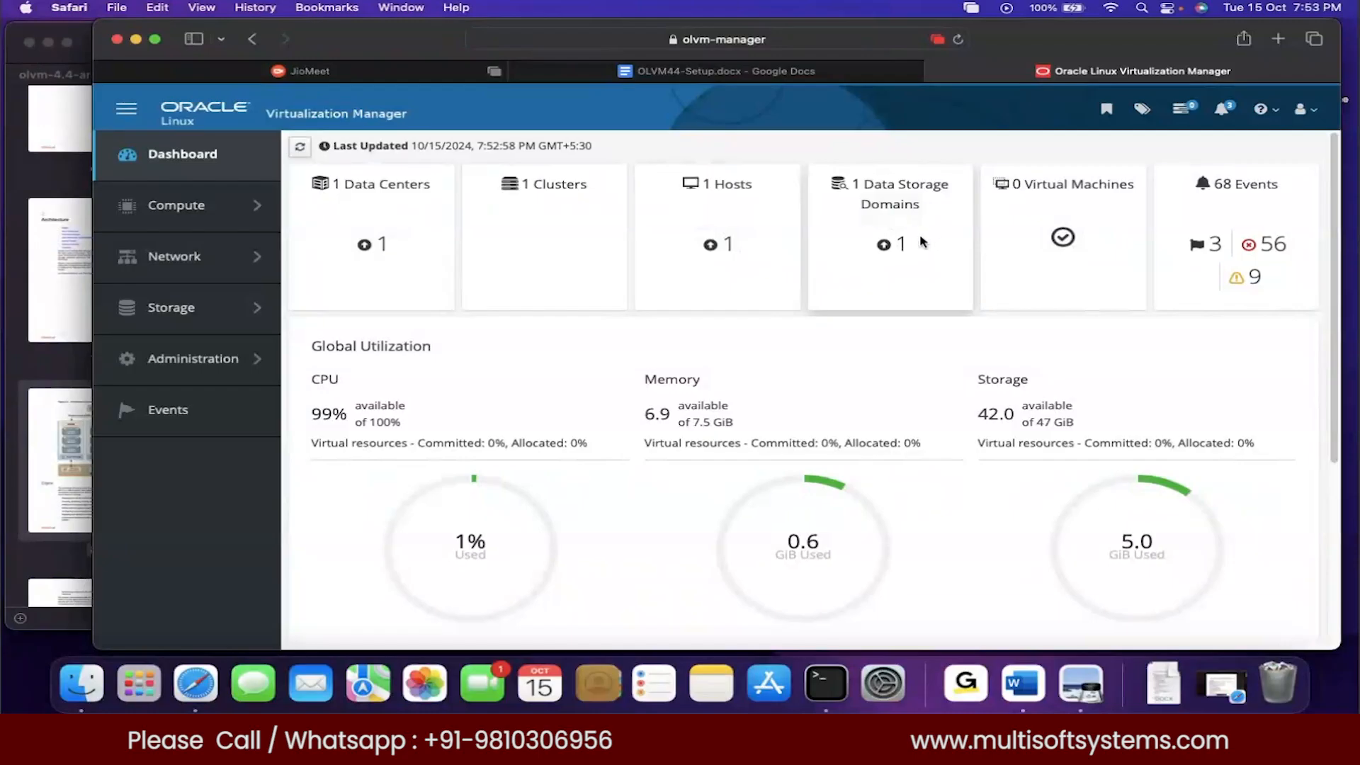
Create a shared data center named Chennai with description "Chennai DC" and compatibility version 4.6
mouse_move(381, 248)
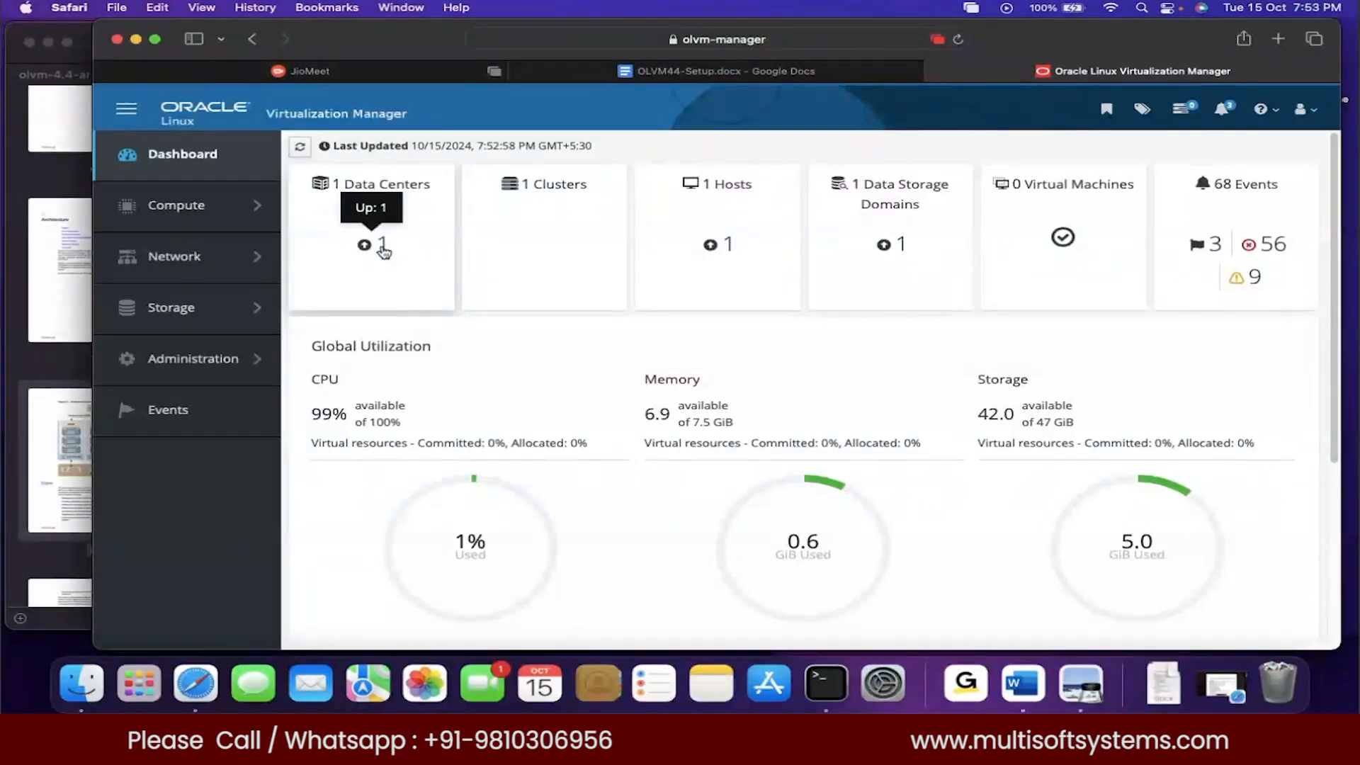
left_click(383, 248)
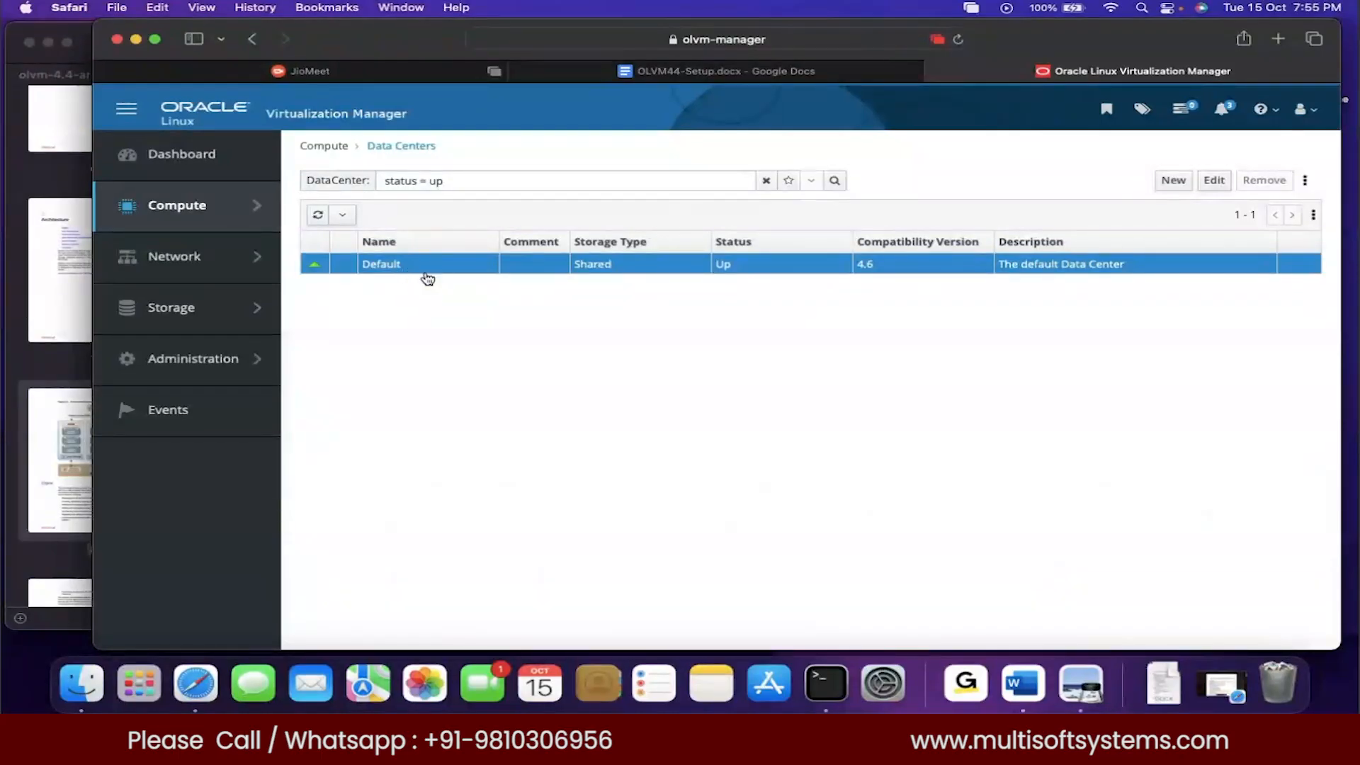
left_click(1172, 183)
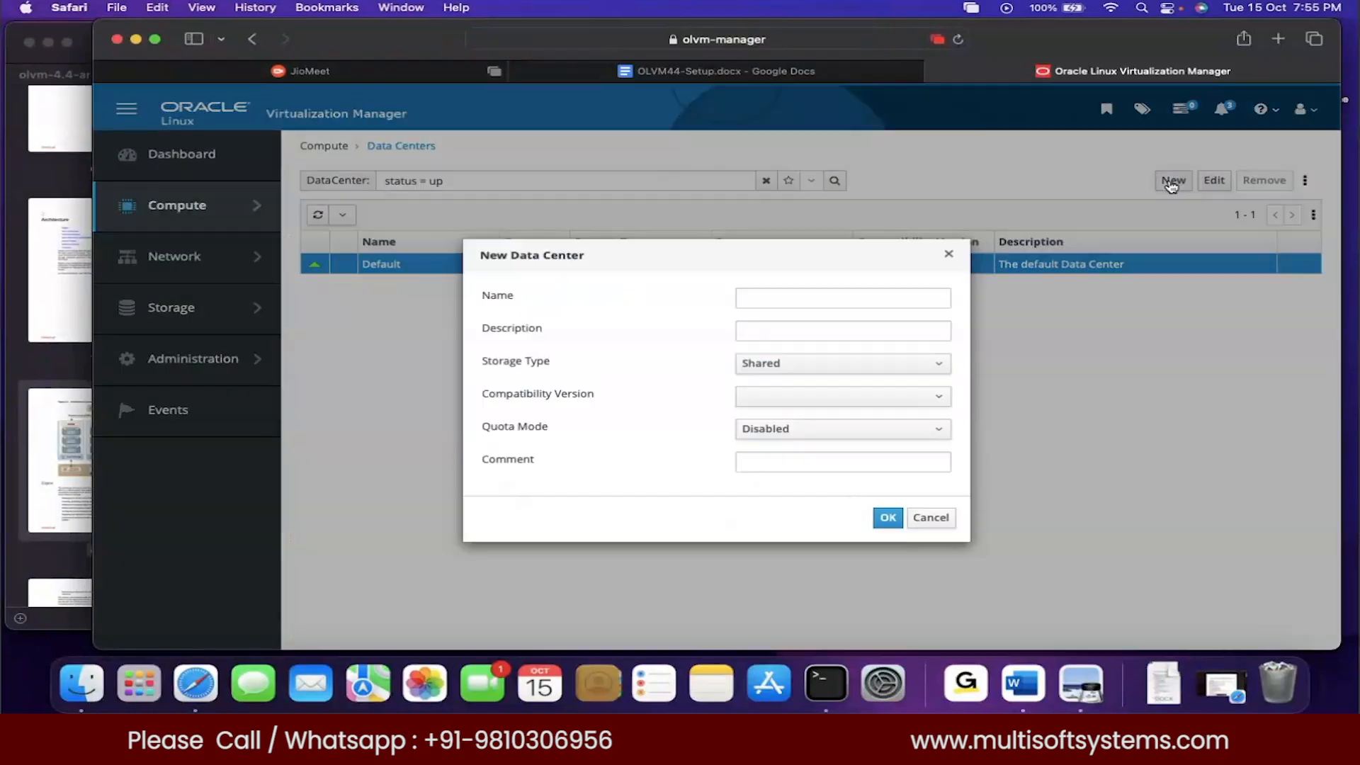
type("Chennai")
left_click(771, 326)
type("Chennai DC")
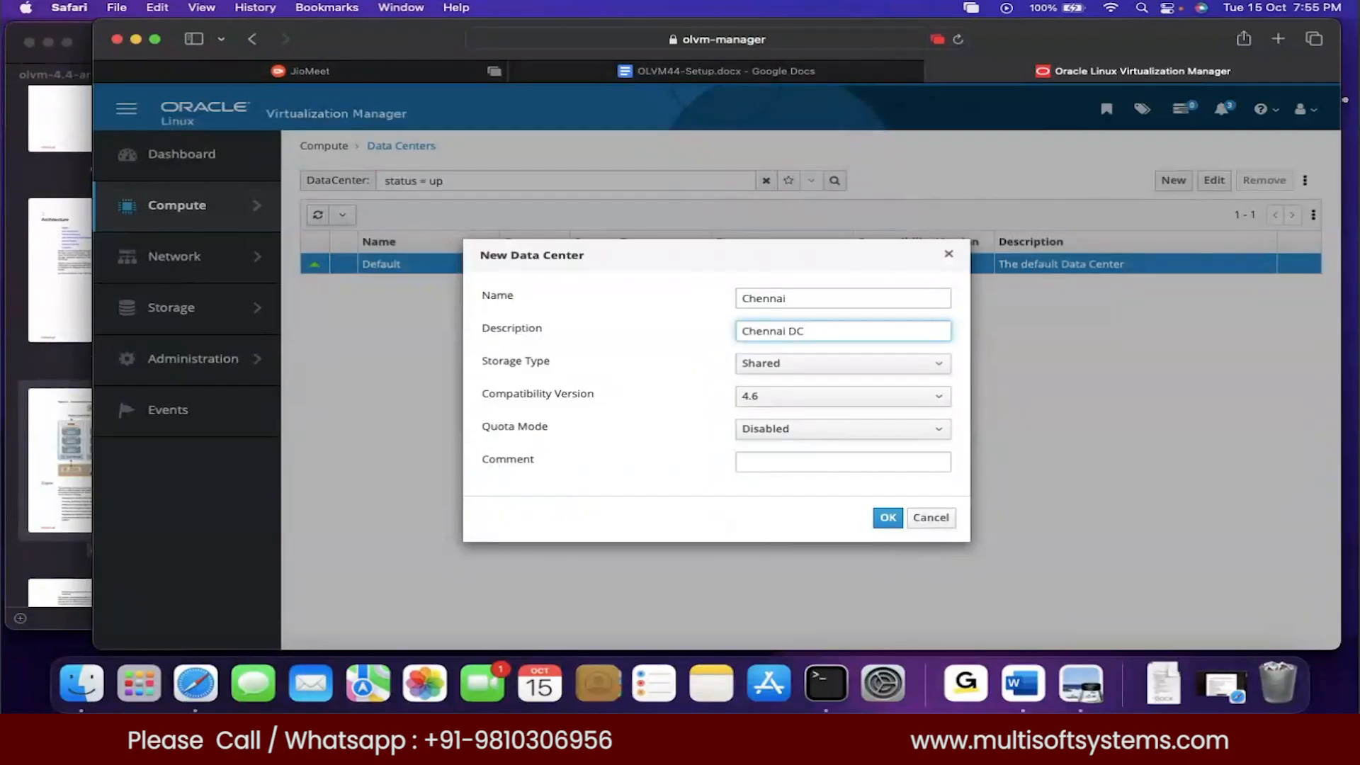
left_click(821, 401)
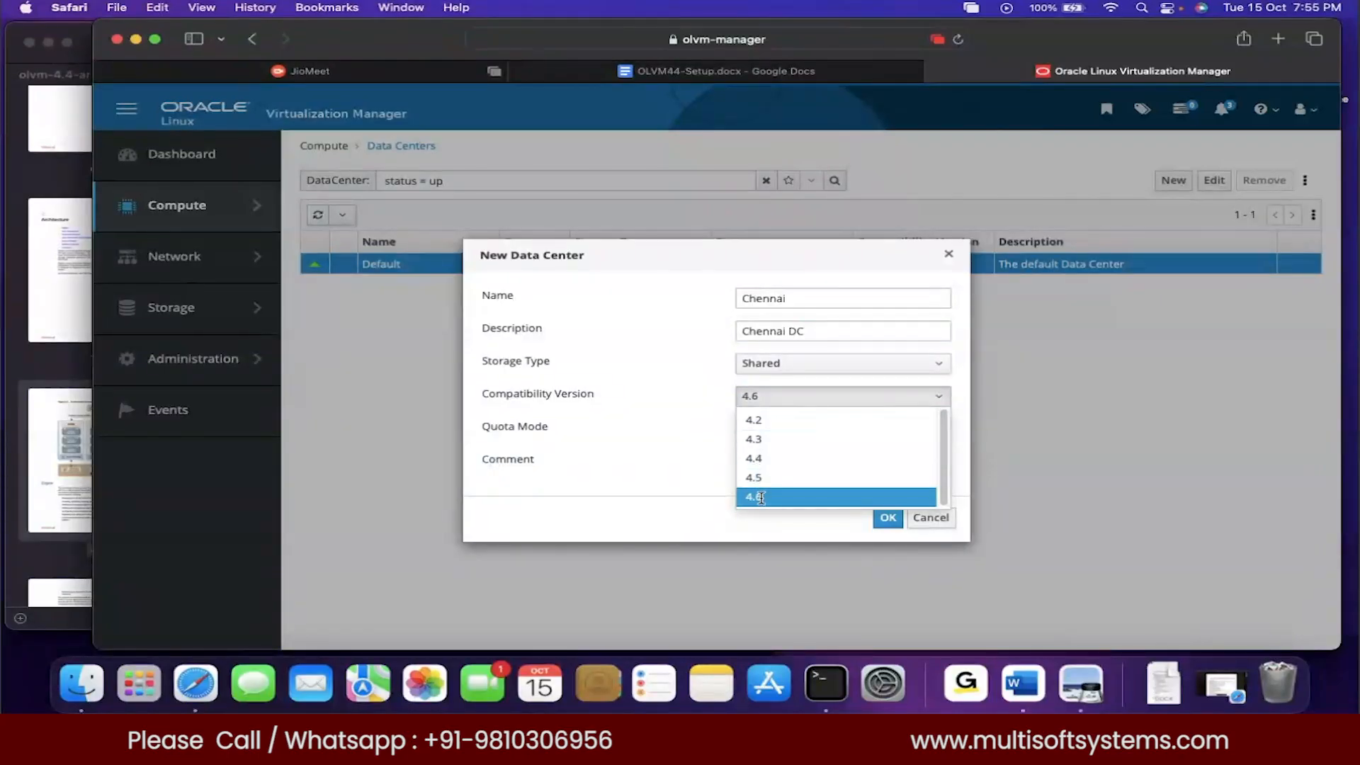
left_click(677, 464)
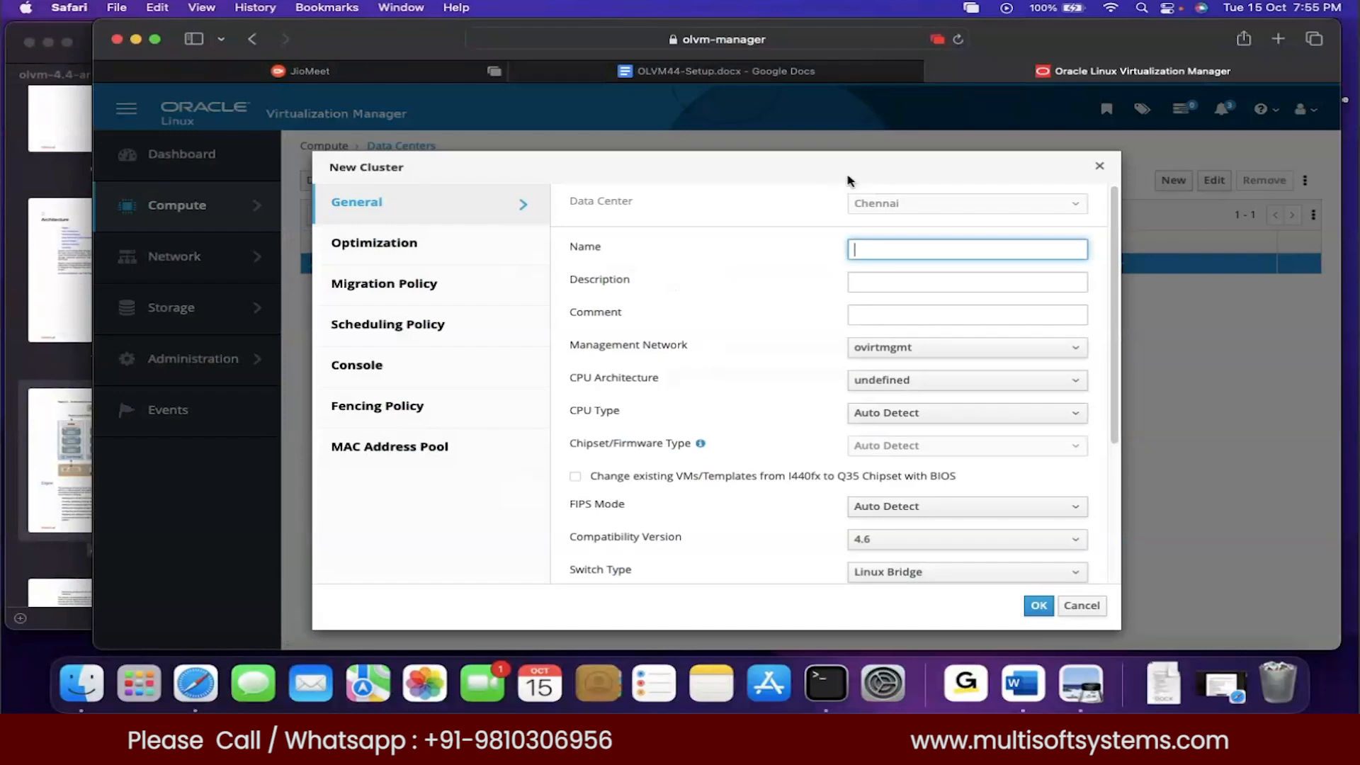
Cancel the new cluster form for the Chennai data center and close the setup guide without configuring its entities
left_click(902, 203)
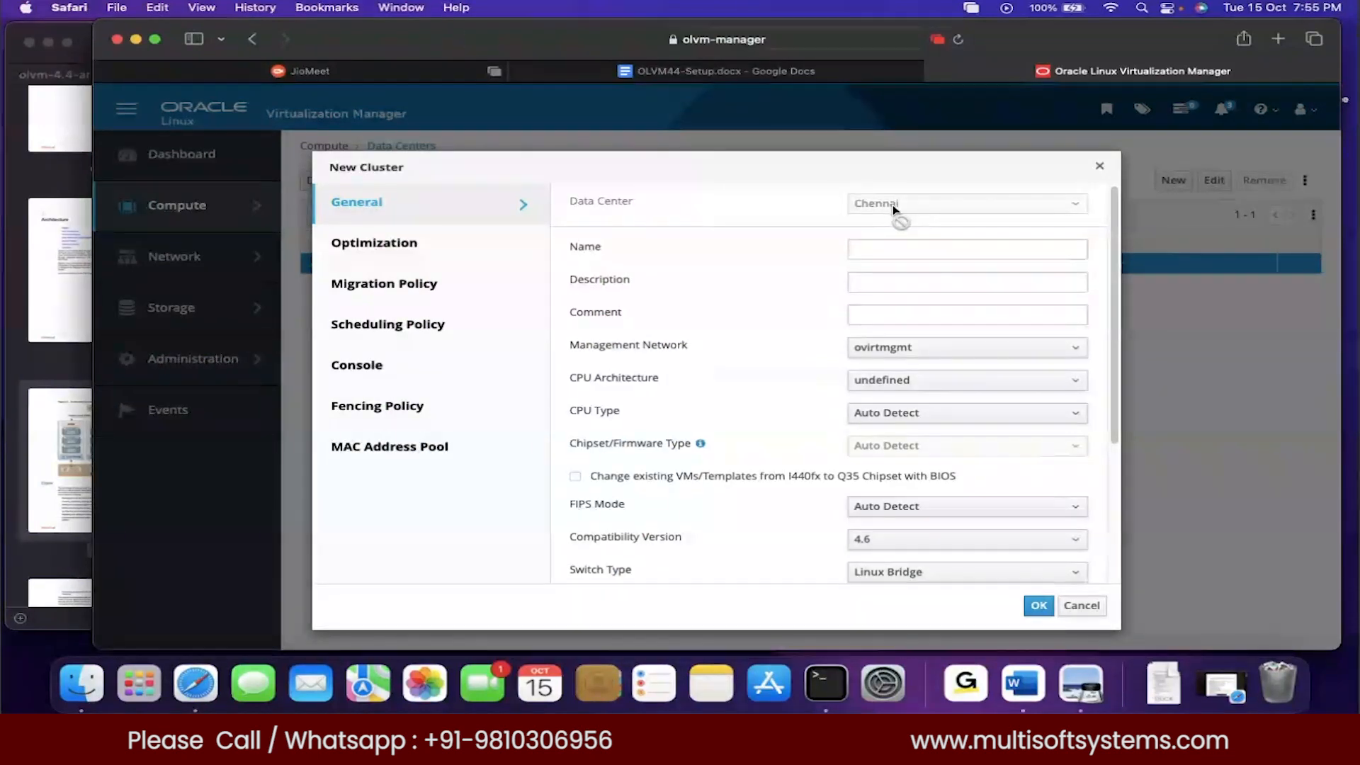
left_click(876, 251)
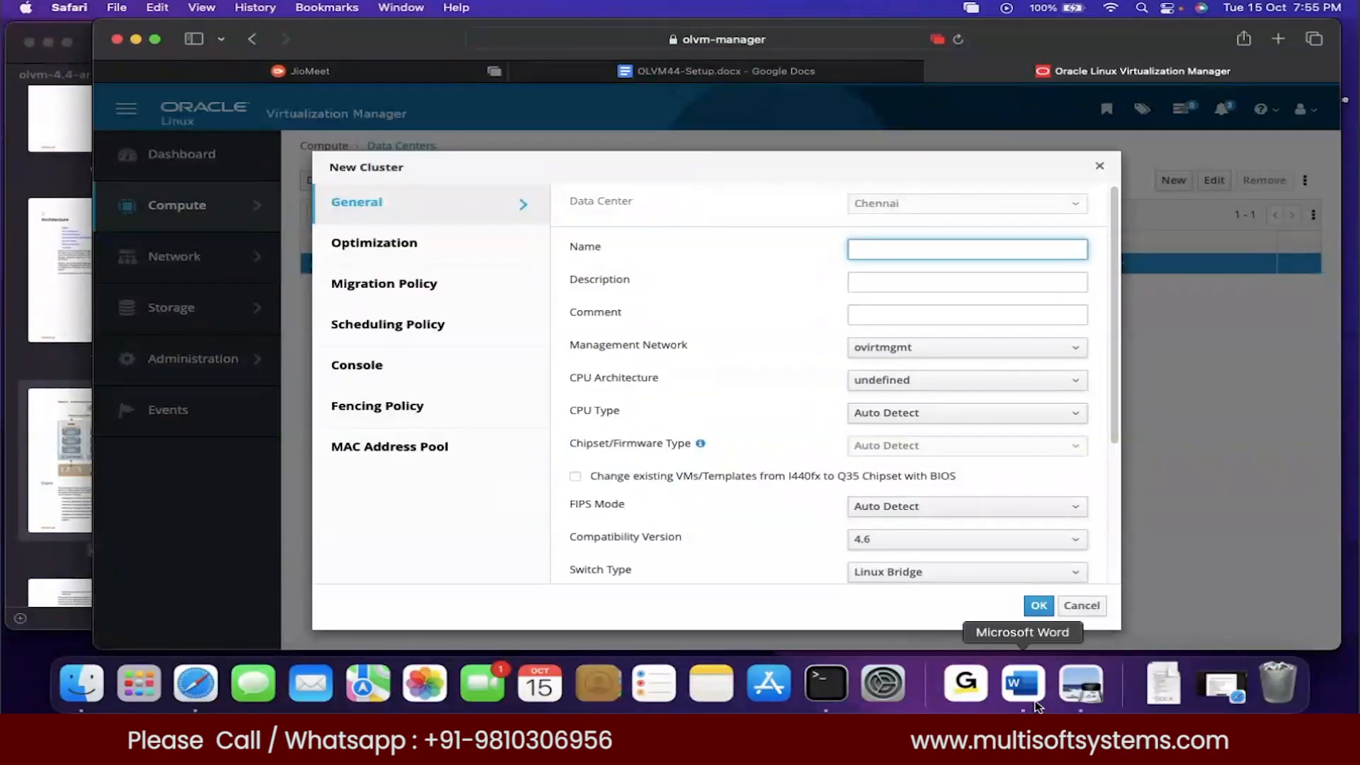
left_click(1078, 606)
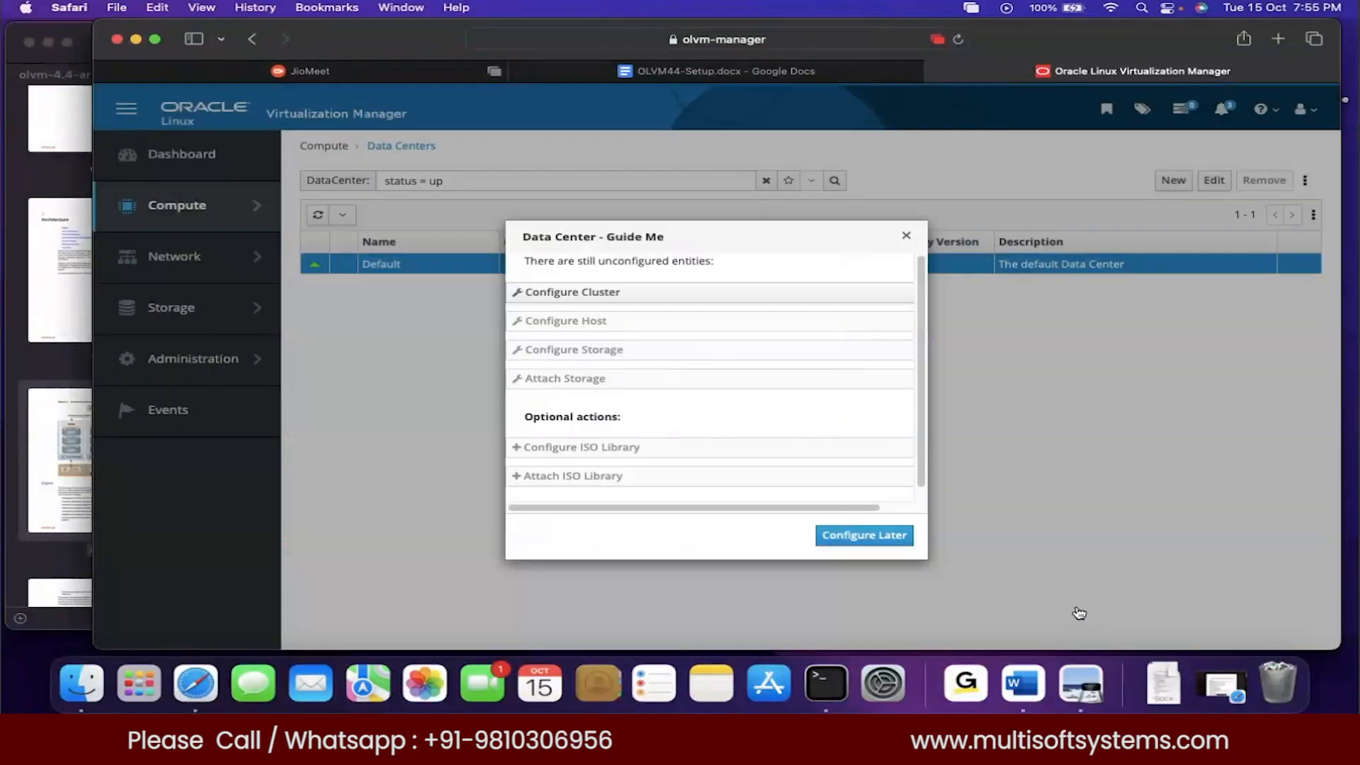
left_click(910, 240)
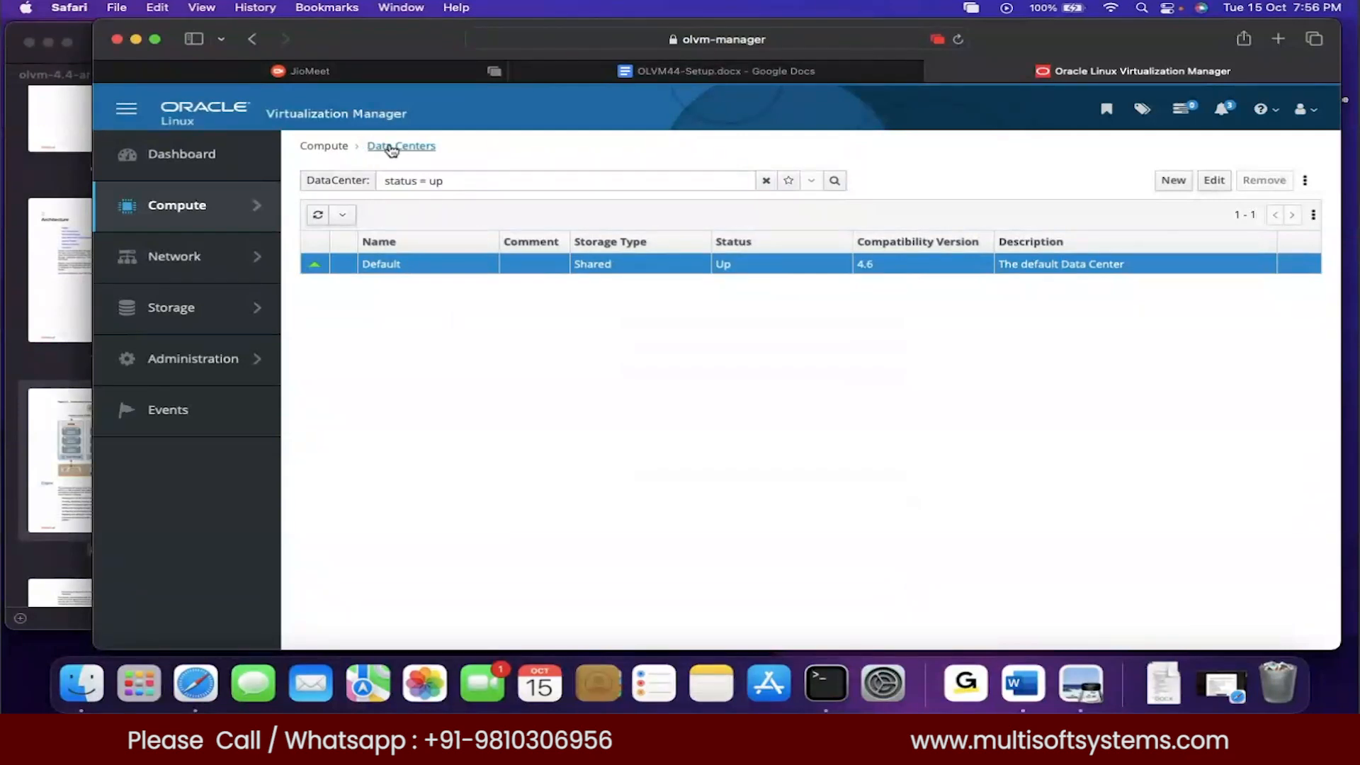
Examine the data centers that a new cluster can be assigned to, and discard the cluster form
mouse_move(241, 207)
left_click(340, 327)
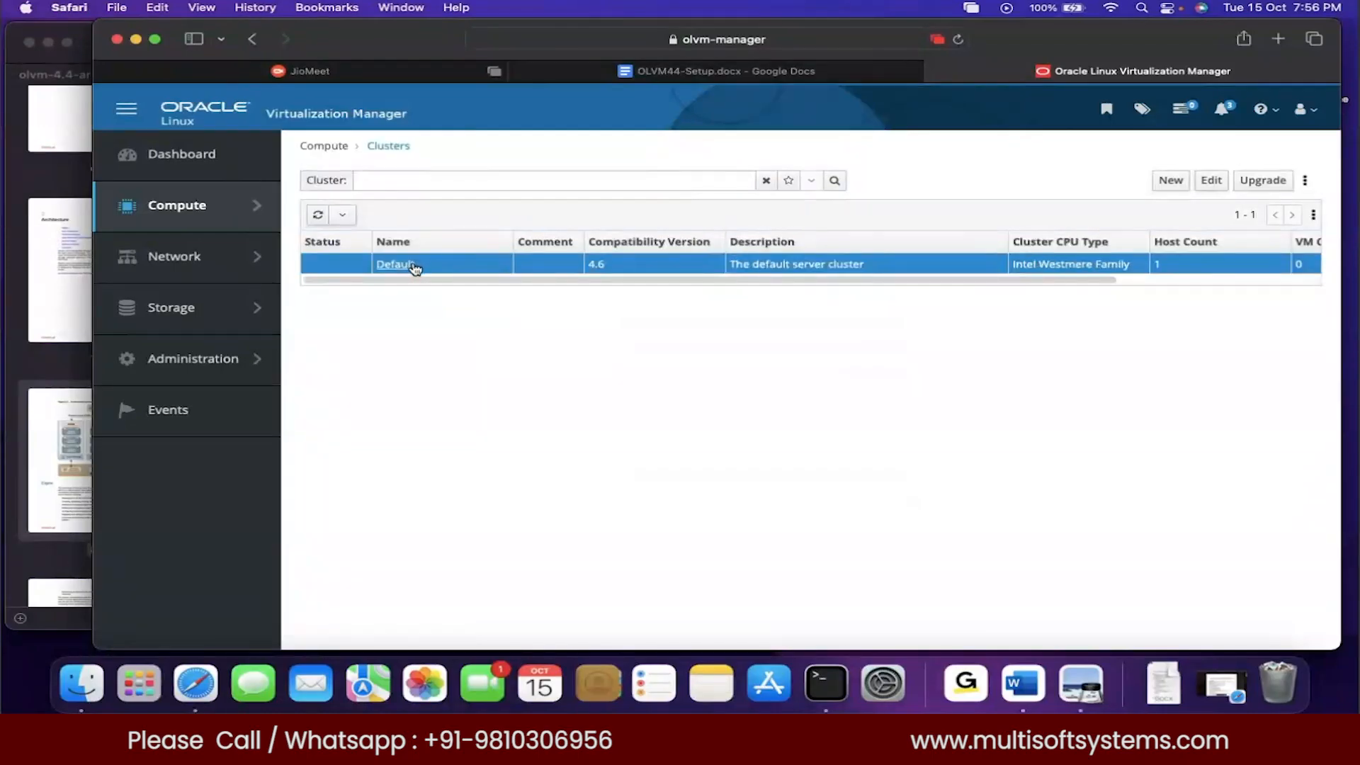
left_click(1170, 180)
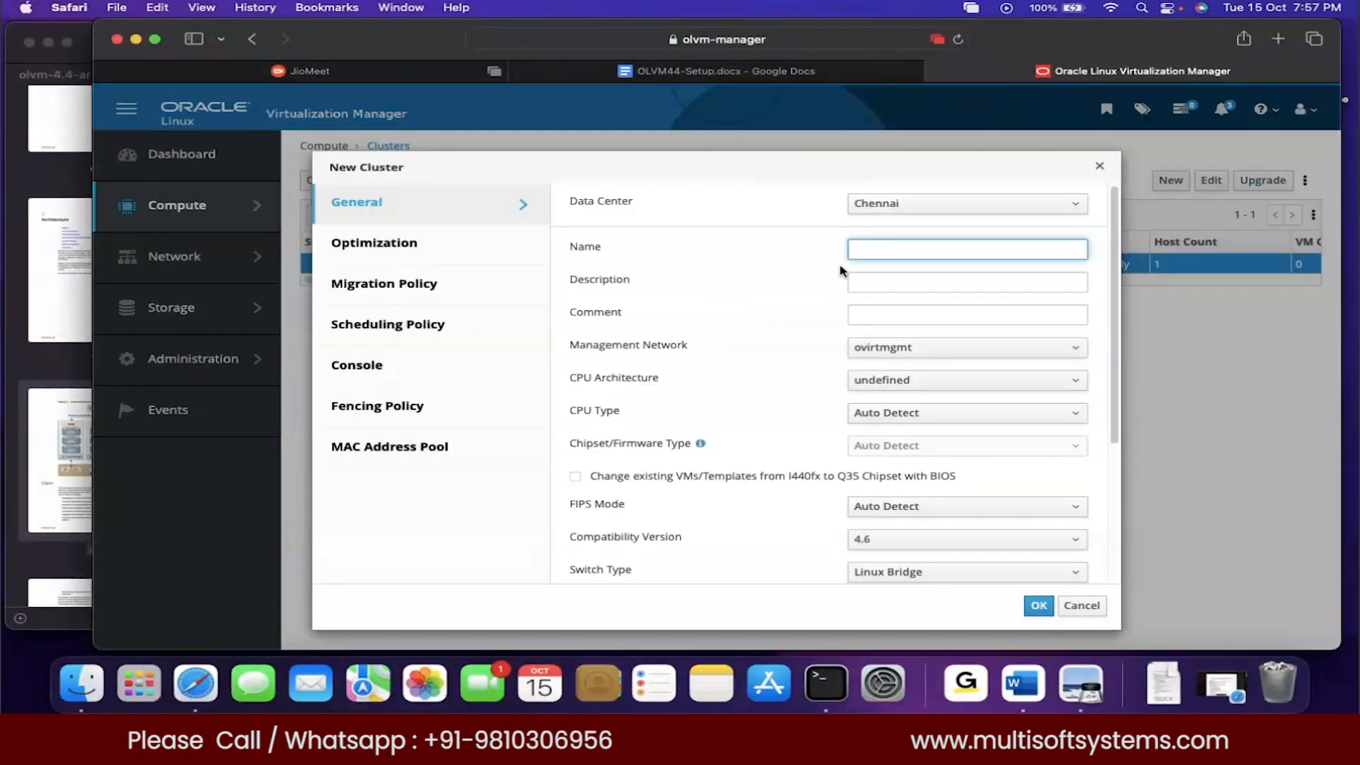
left_click(910, 207)
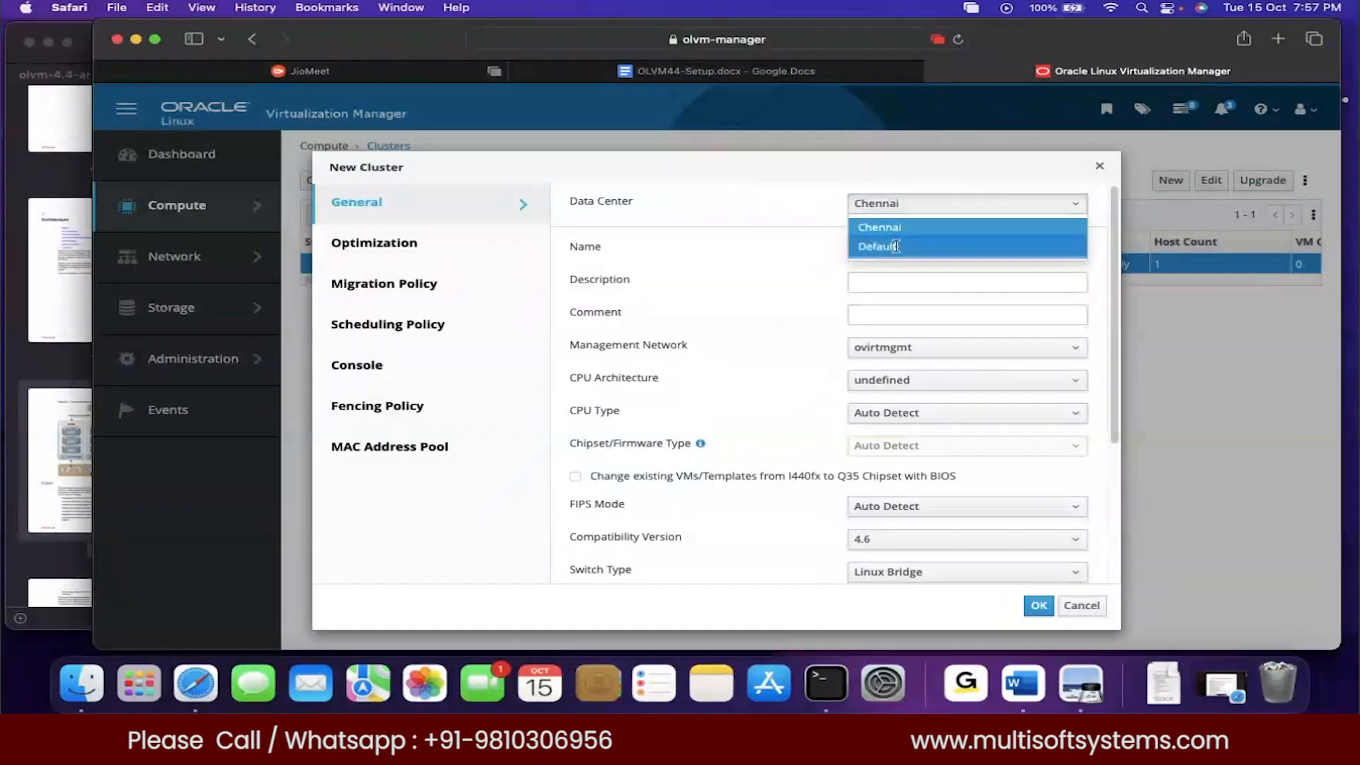
left_click(896, 246)
left_click(896, 205)
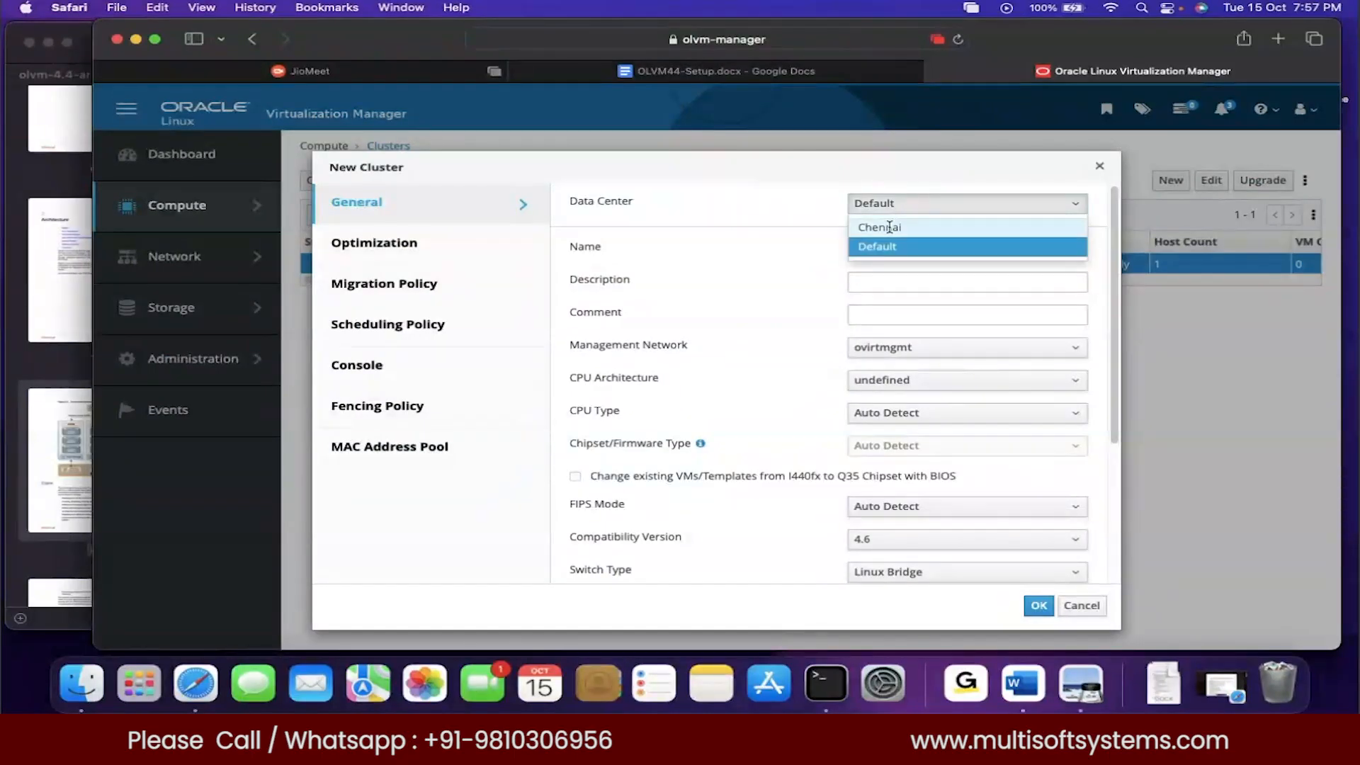
left_click(888, 225)
left_click(881, 248)
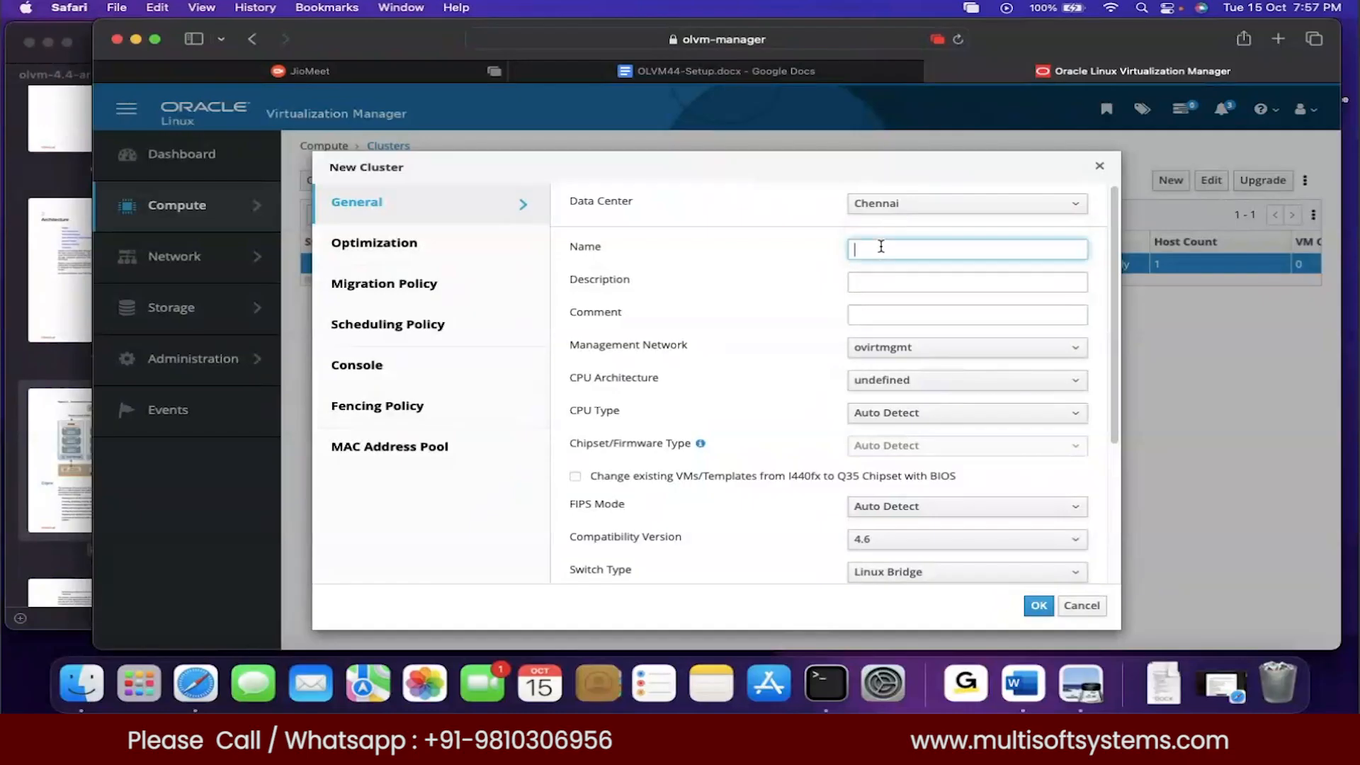
left_click(1081, 606)
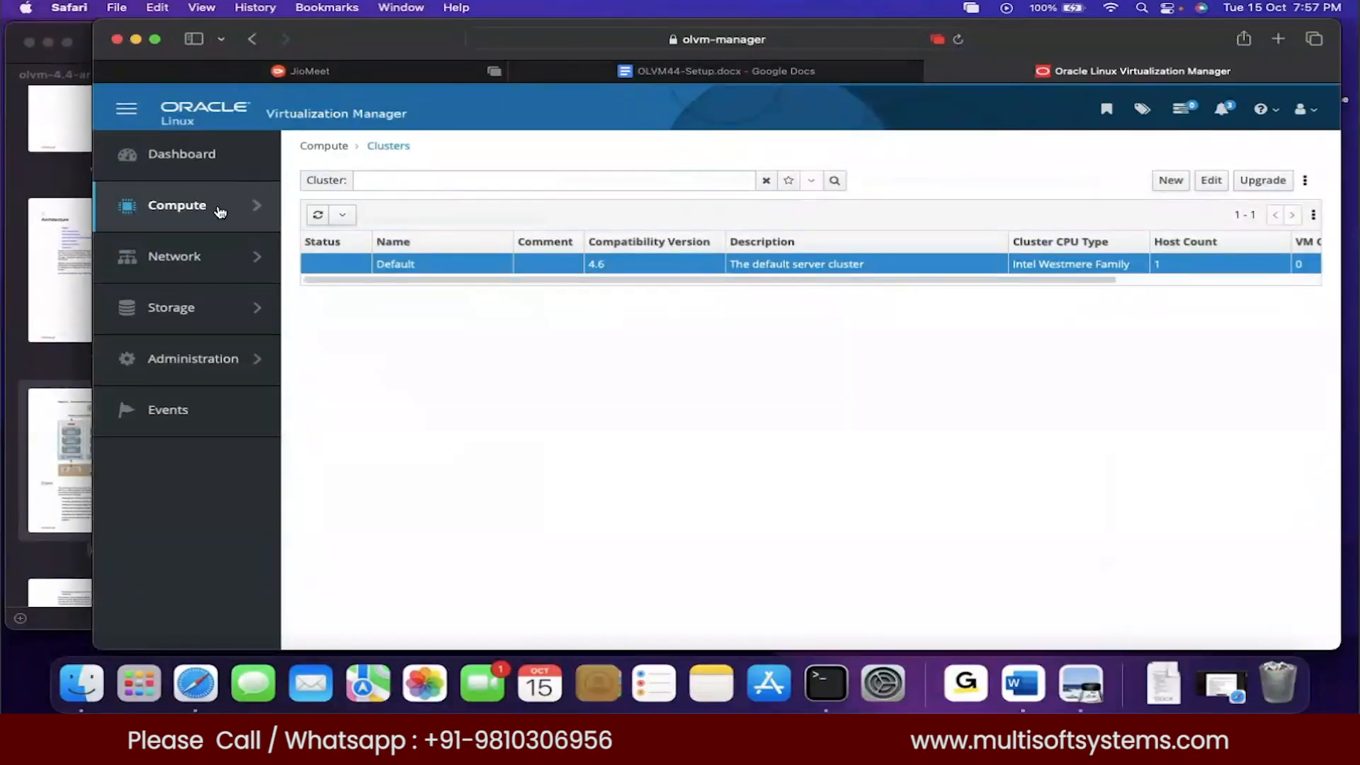
Examine which host clusters are offered when adding a new host from the hosts list
mouse_move(218, 212)
left_click(322, 271)
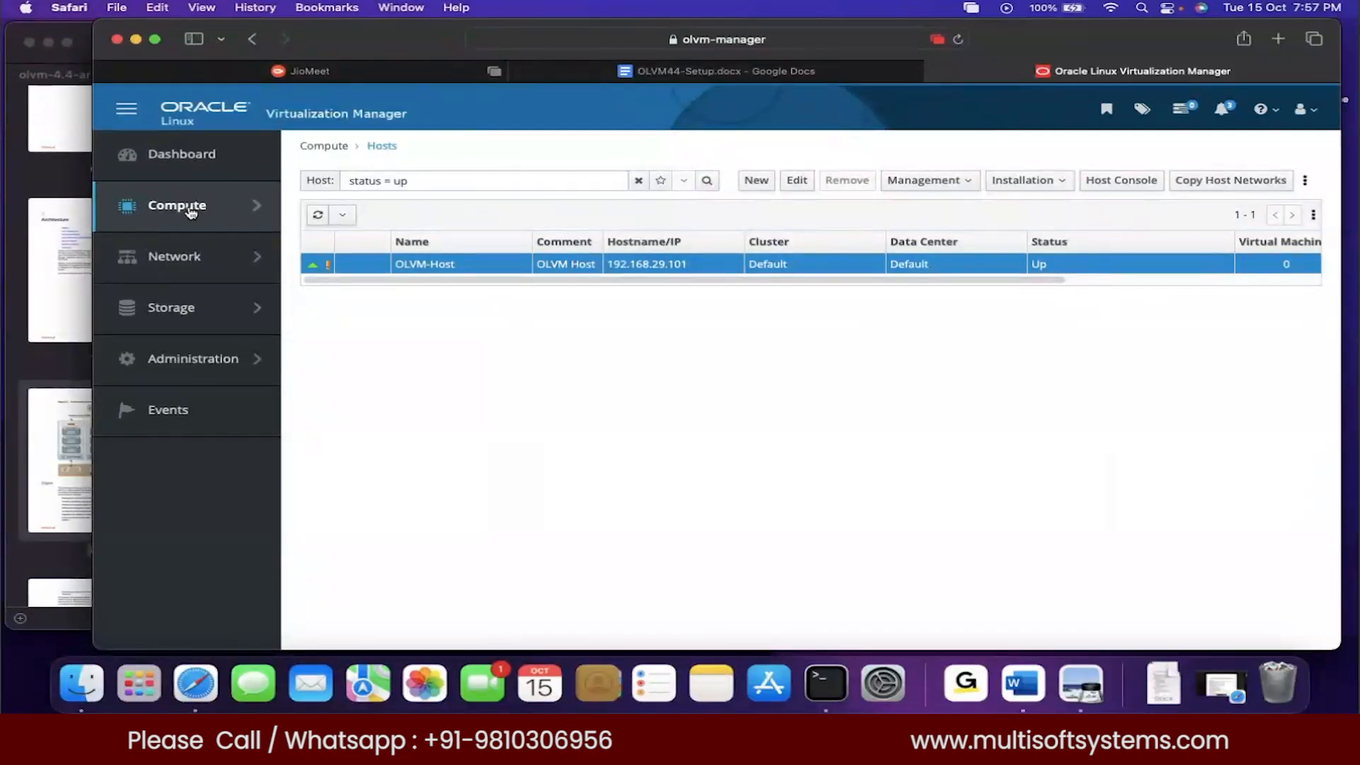
mouse_move(190, 211)
left_click(324, 278)
left_click(756, 181)
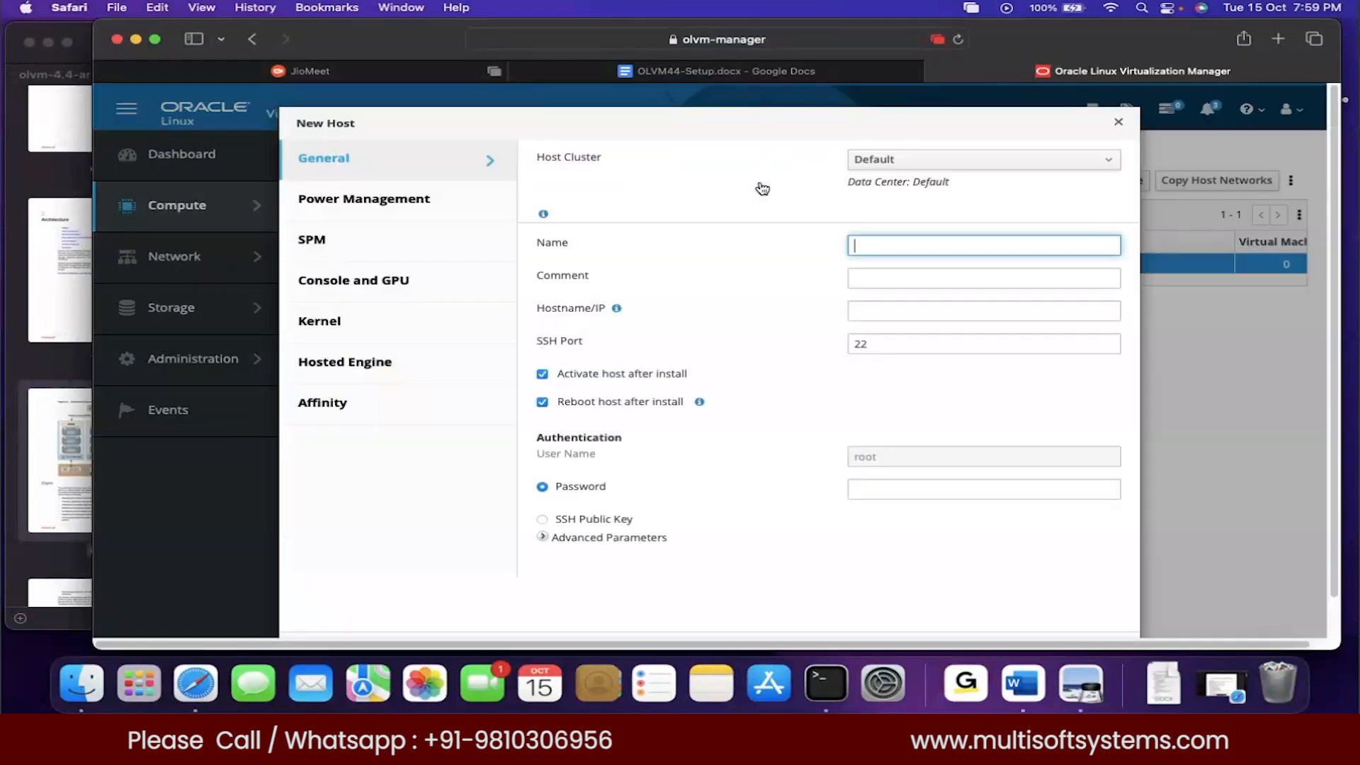
left_click(930, 167)
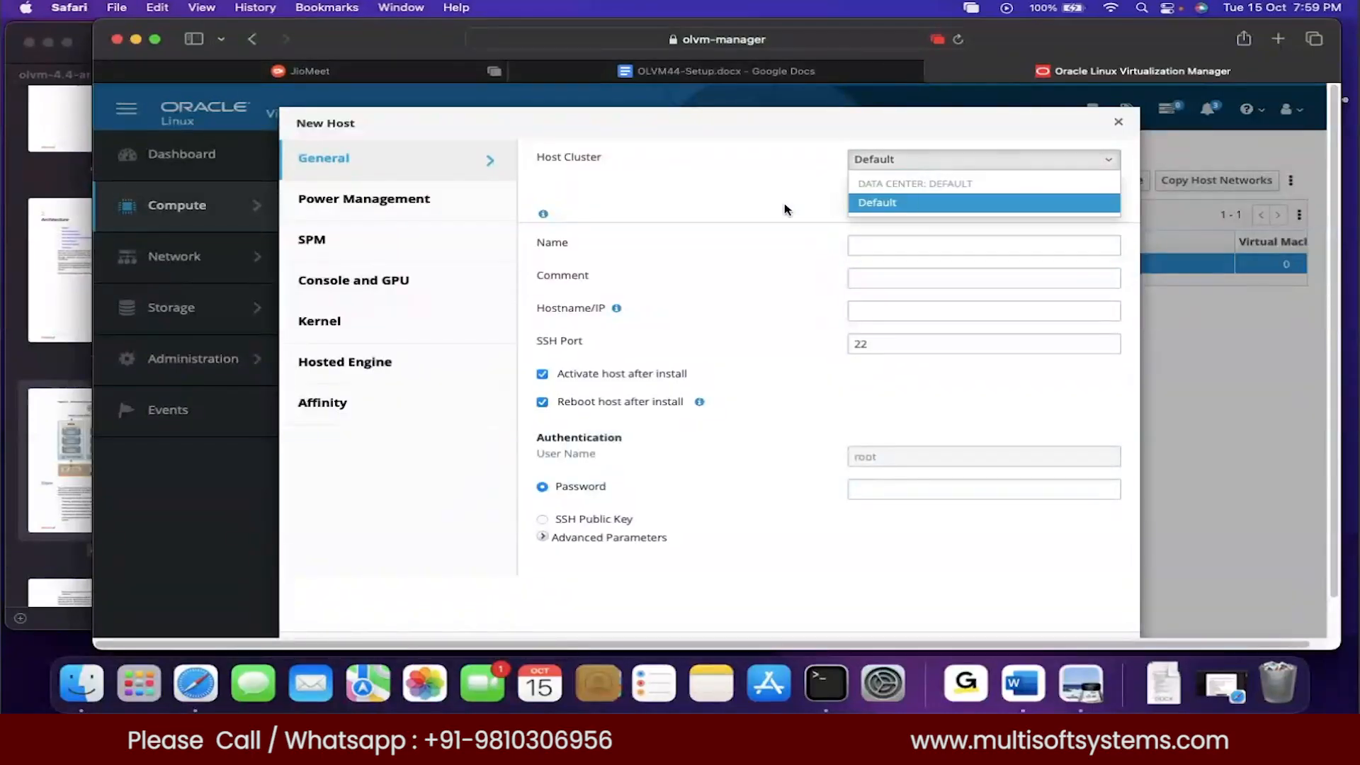
left_click(927, 202)
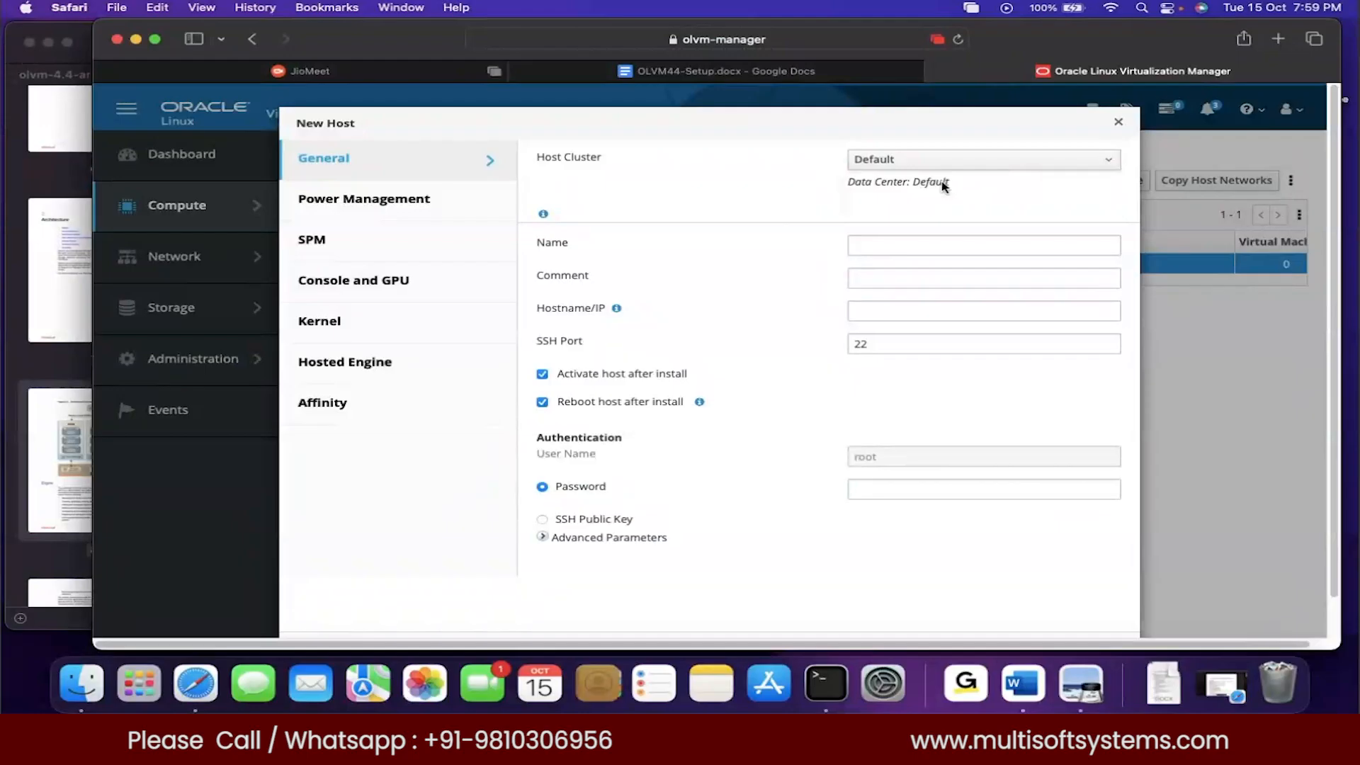
left_click(884, 170)
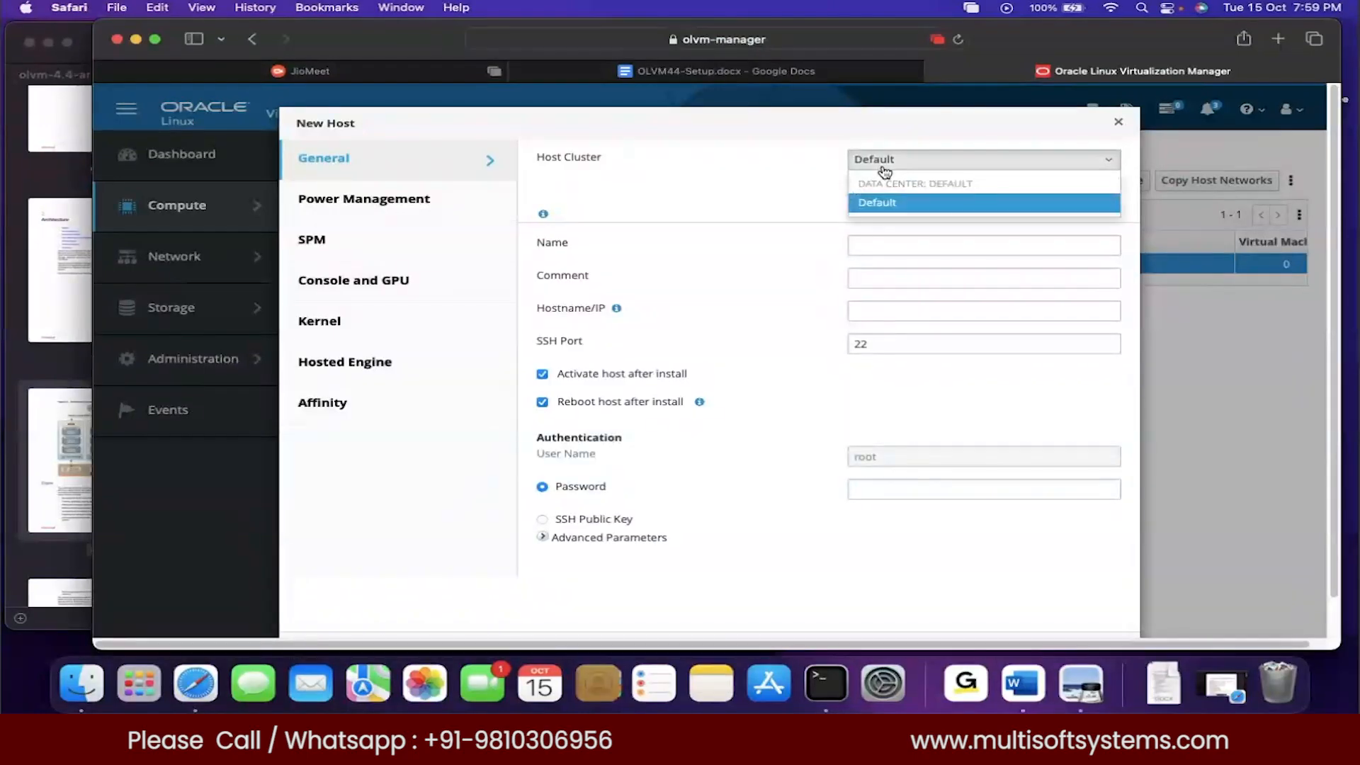
left_click(733, 209)
left_click(1117, 122)
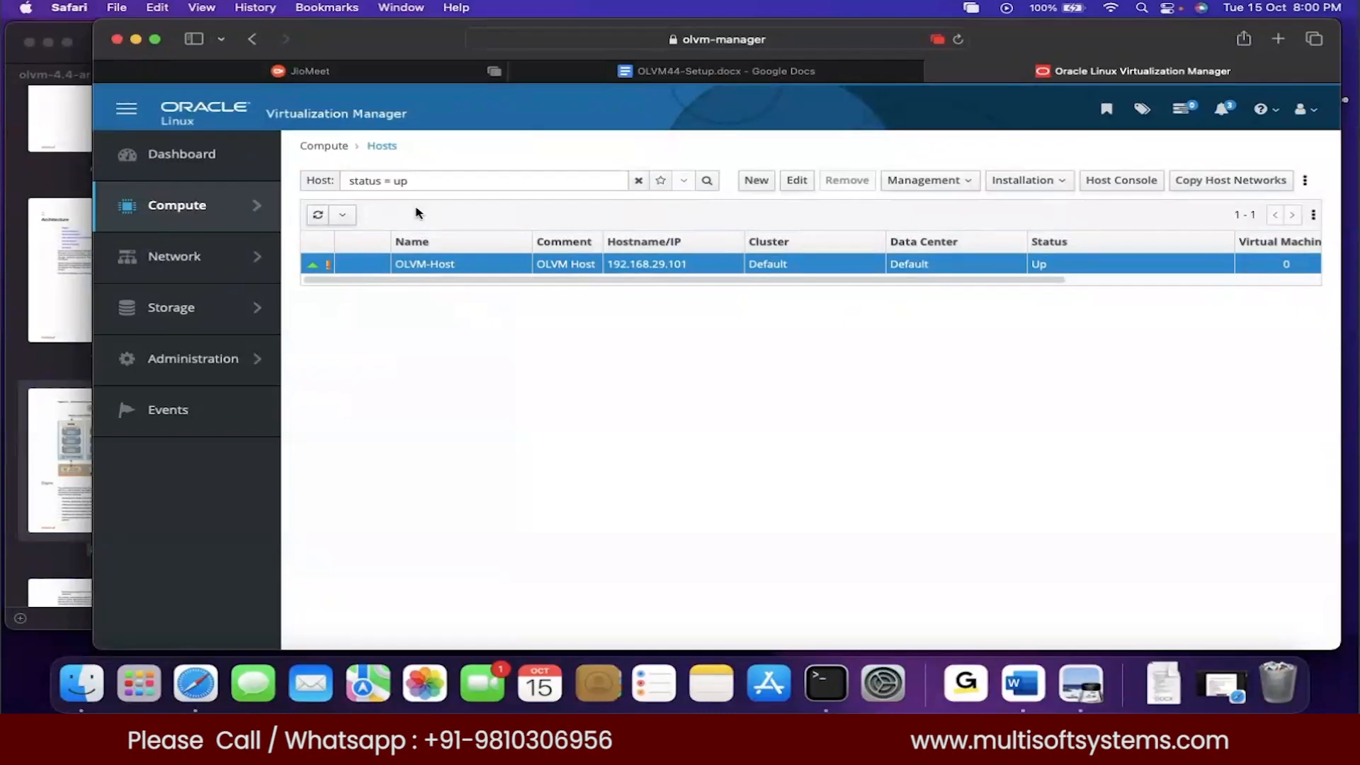
left_click(756, 181)
left_click(906, 170)
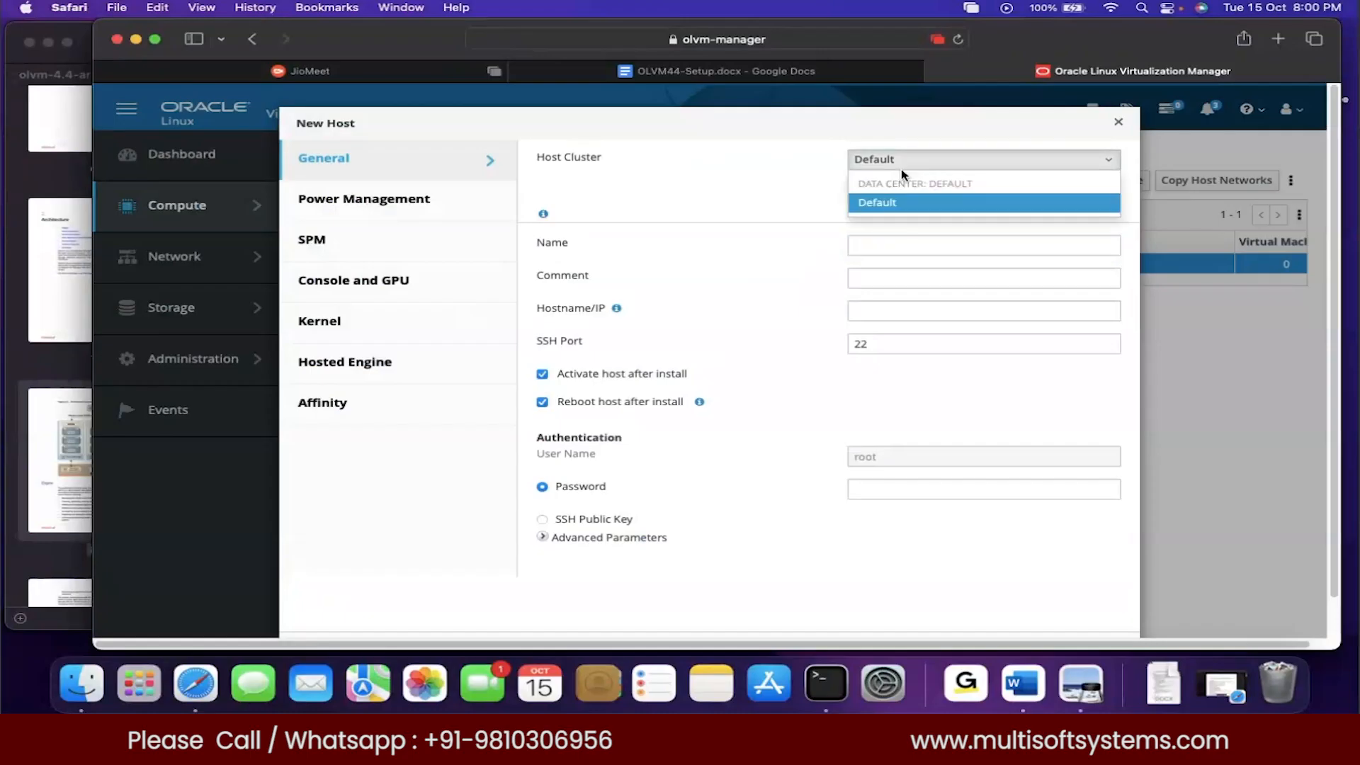
left_click(892, 202)
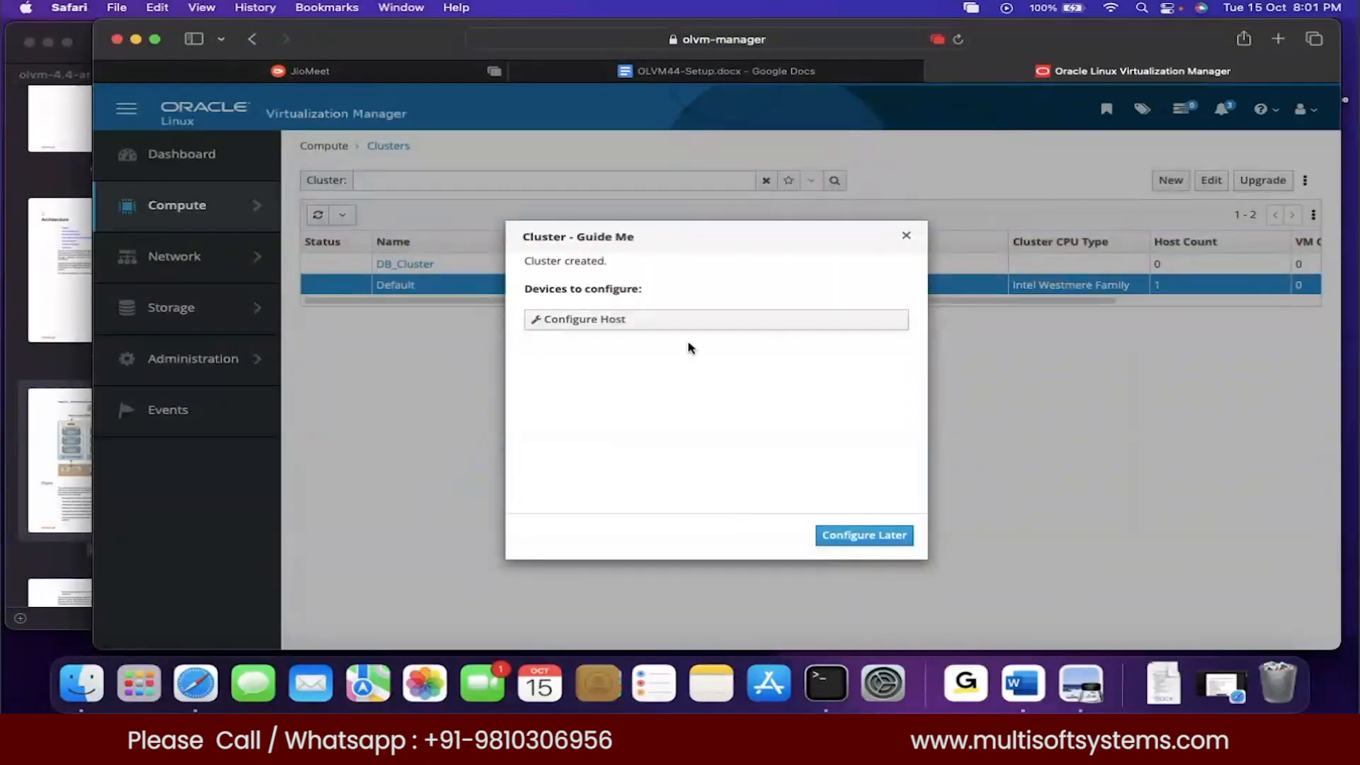
Postpone host configuration for the new cluster and check which data center DB_Cluster belongs to
left_click(857, 533)
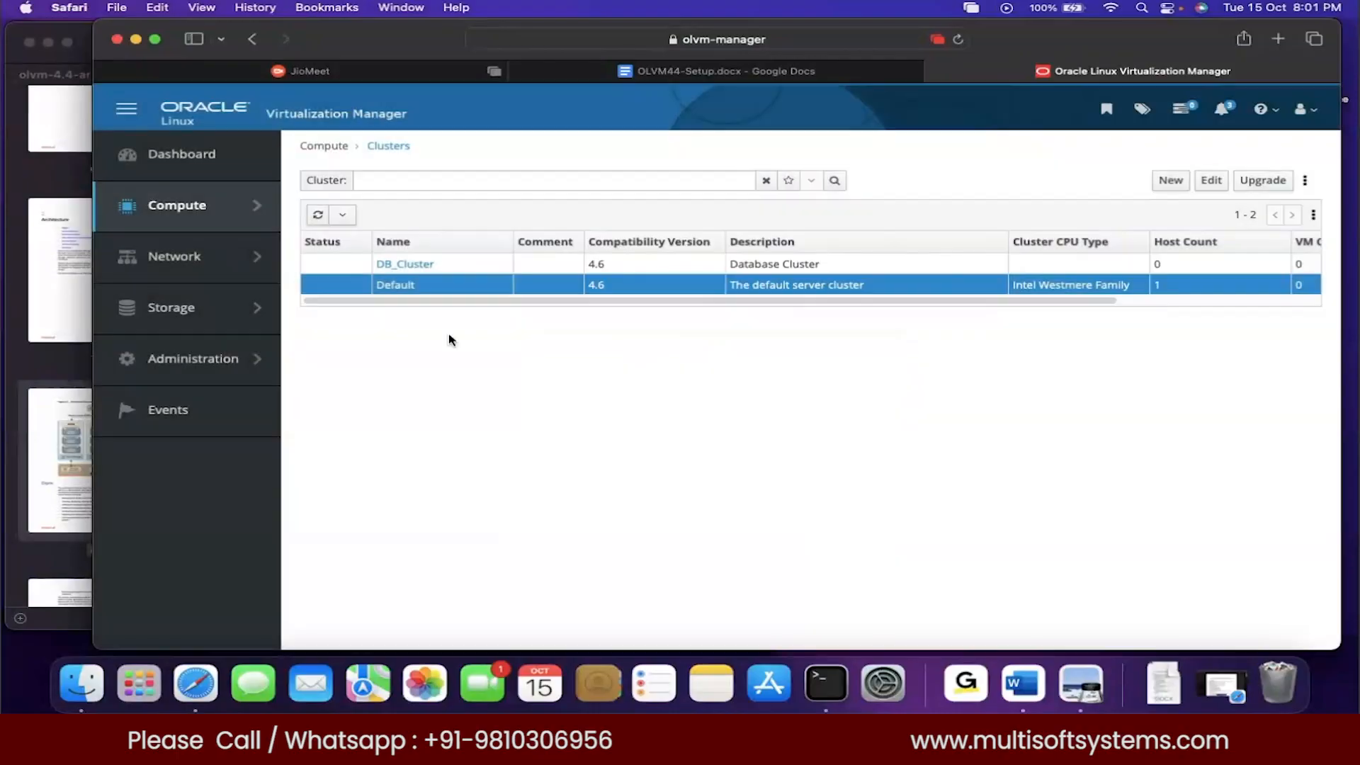
left_click(405, 264)
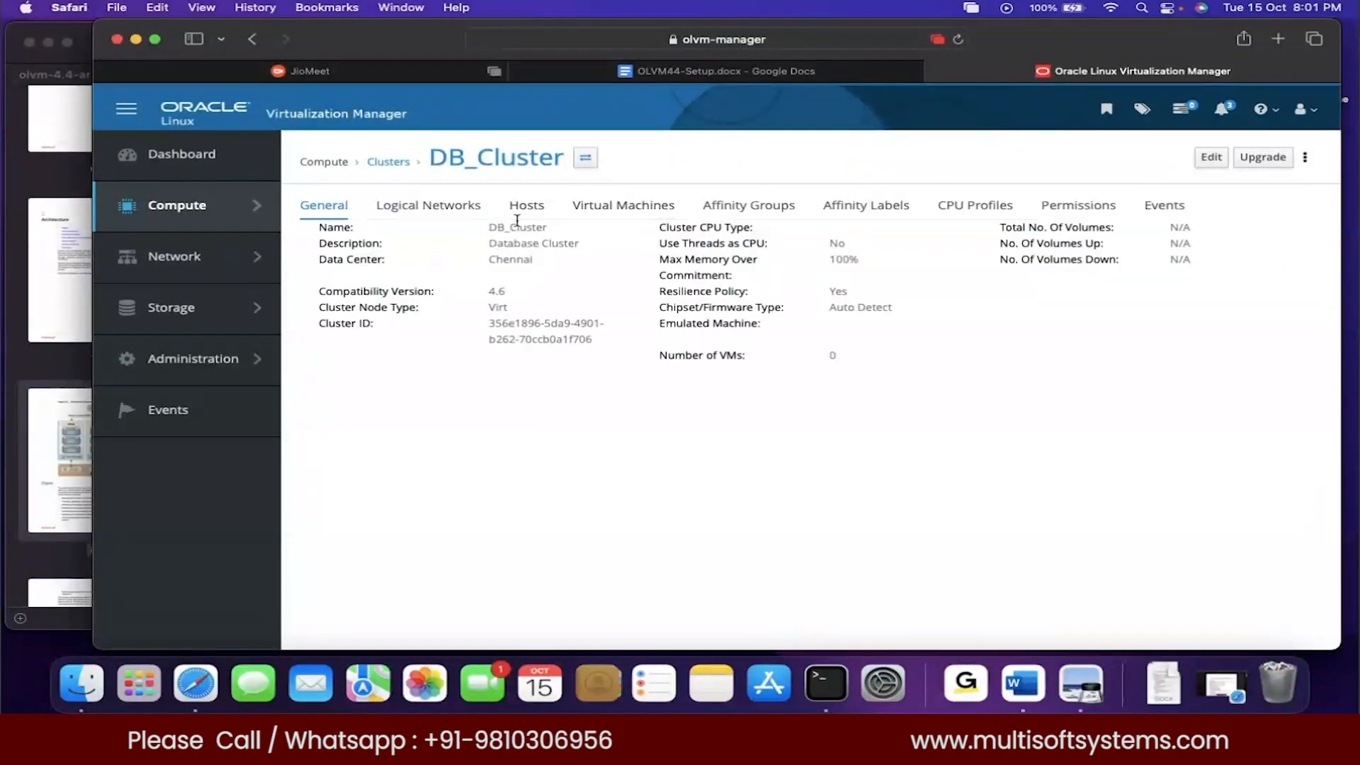
left_click_drag(485, 259, 545, 267)
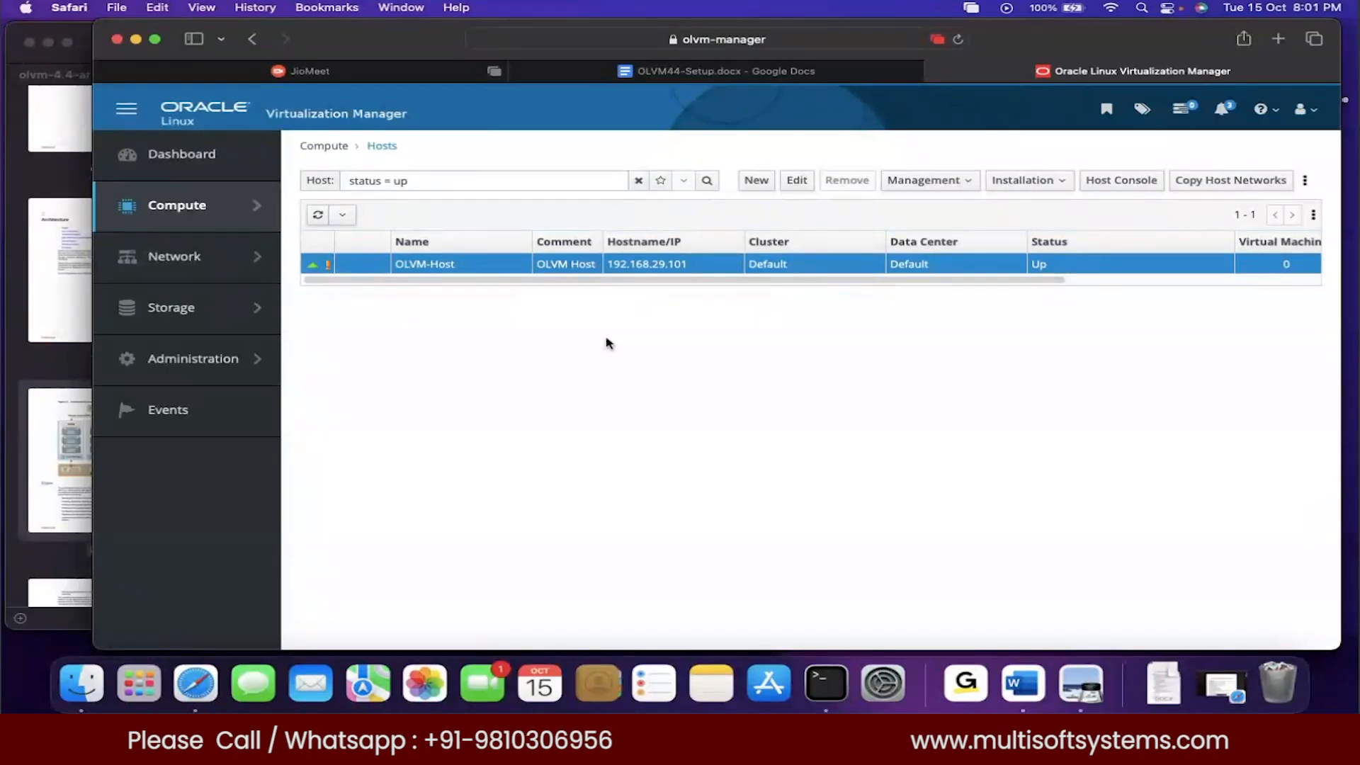
Start a new host and assign it to the host cluster DB_Cluster in the Chennai data center
left_click(755, 180)
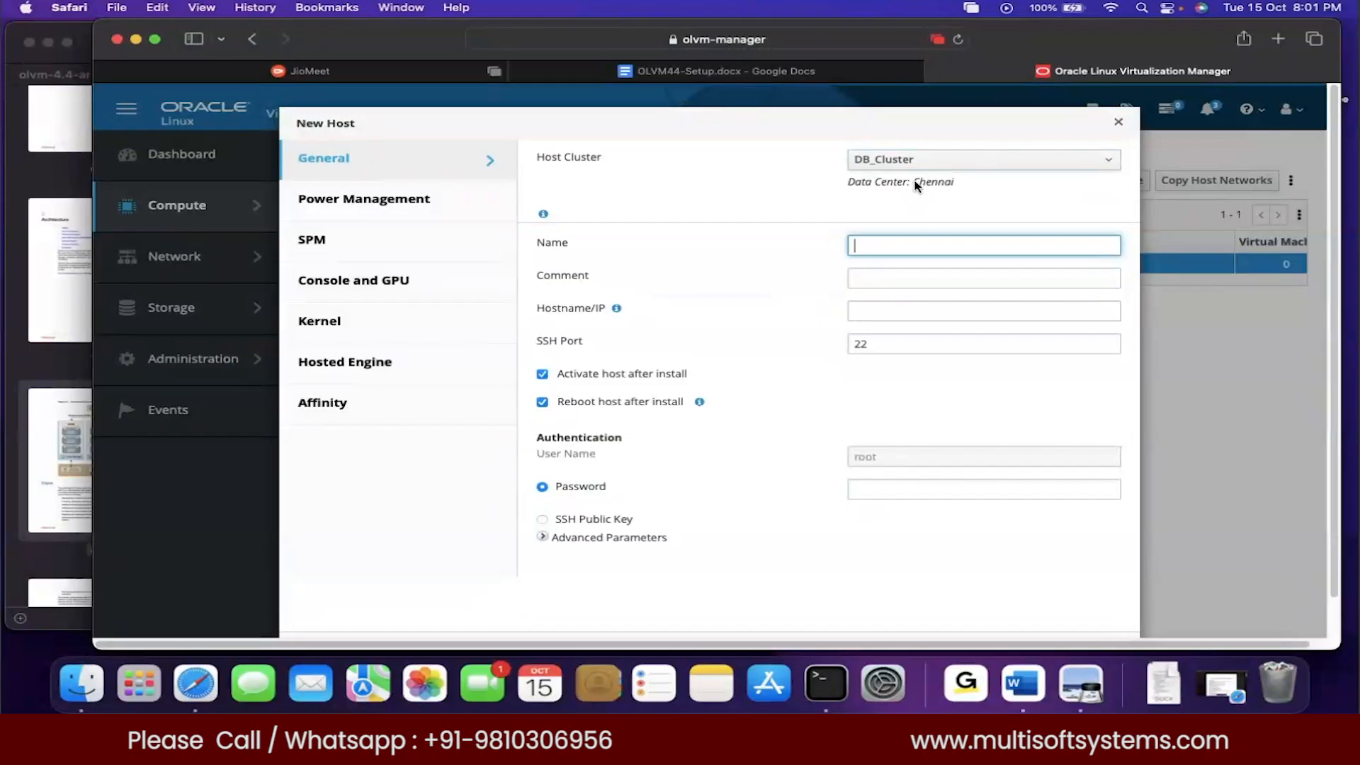
left_click(935, 170)
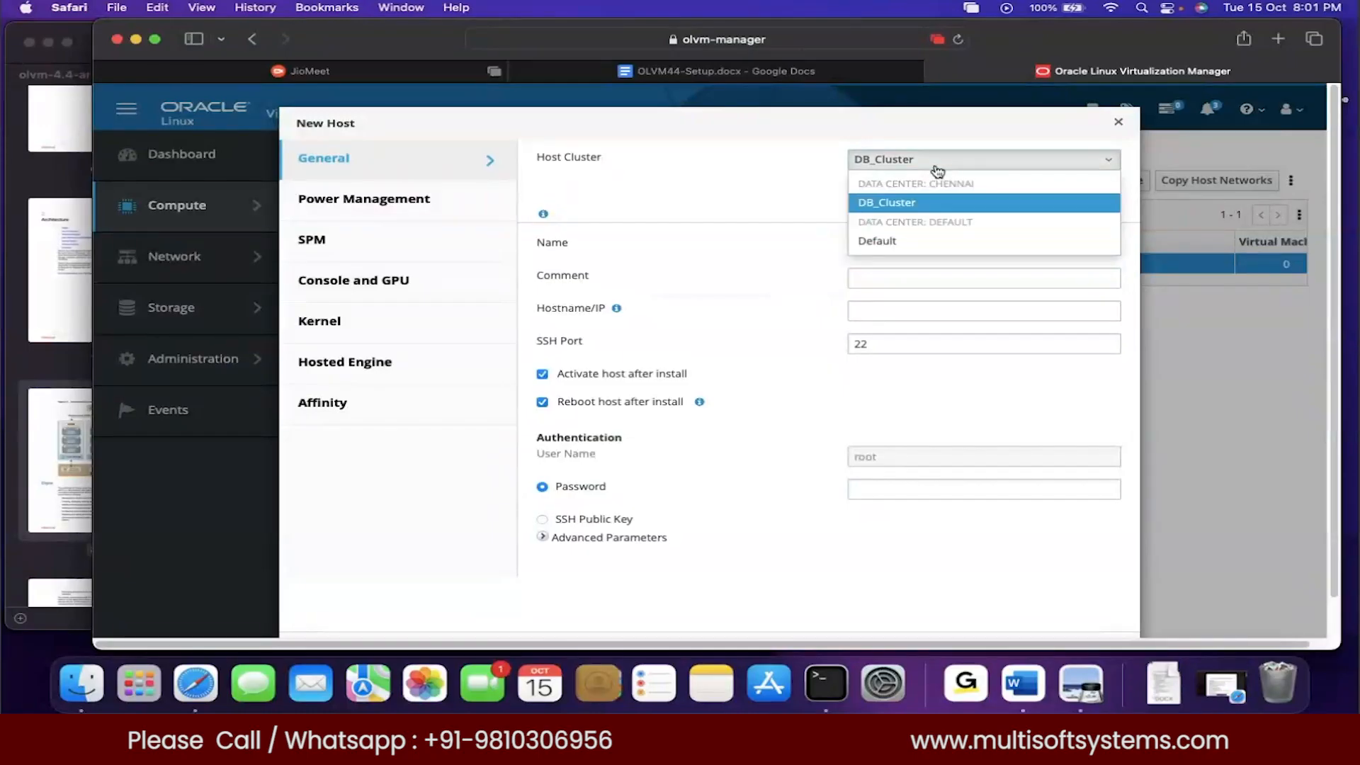
left_click(908, 243)
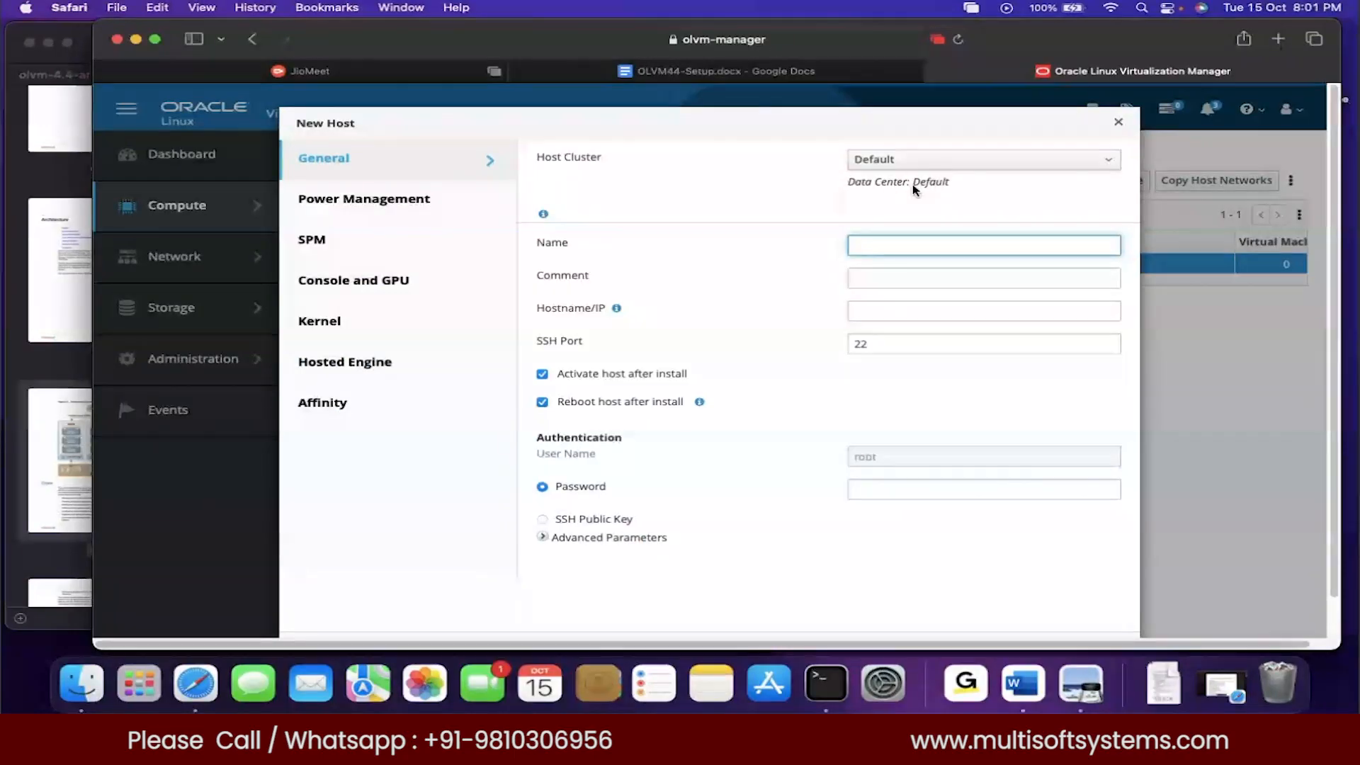
left_click(897, 165)
left_click(901, 207)
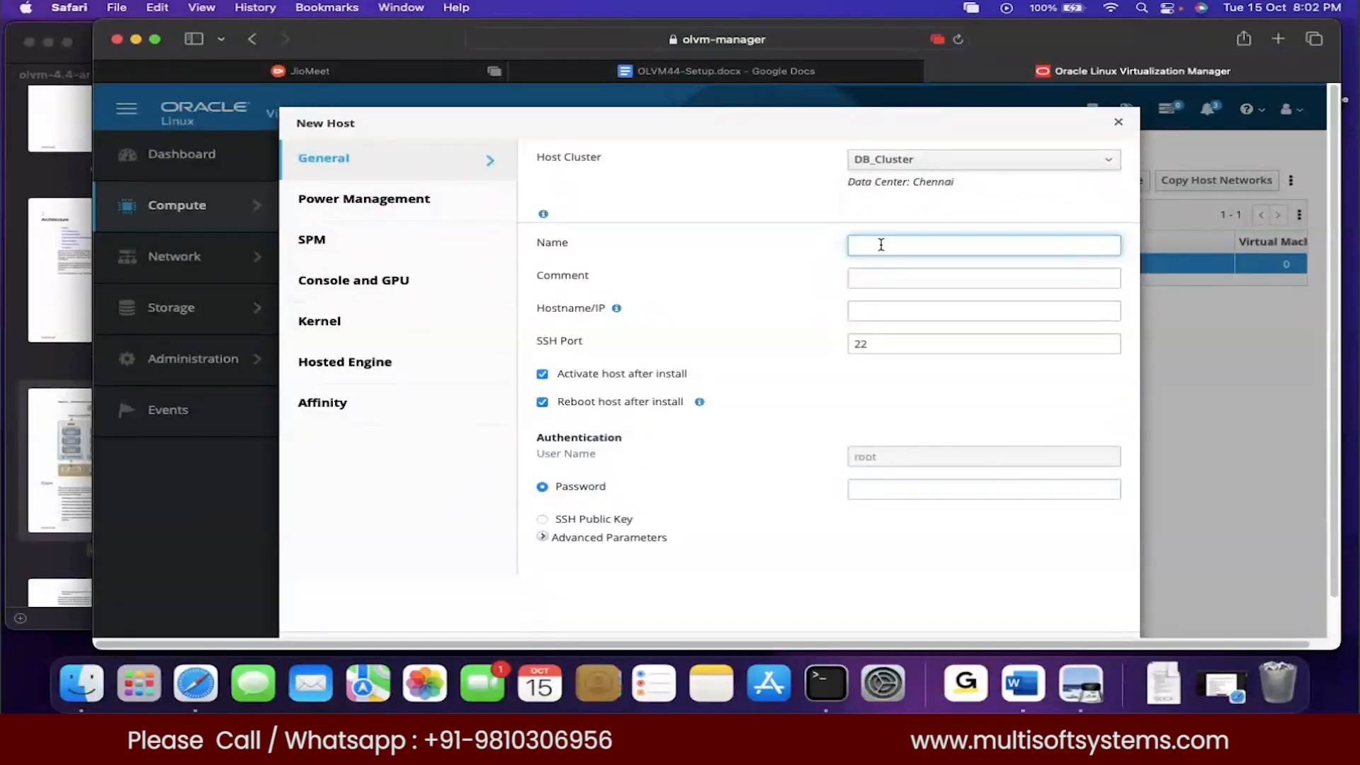
Fill in the host form with name "DB _SRV1", comment "x" and hostname/IP 192.168.11, and discard the form
type("DB _SRV1")
left_click(879, 280)
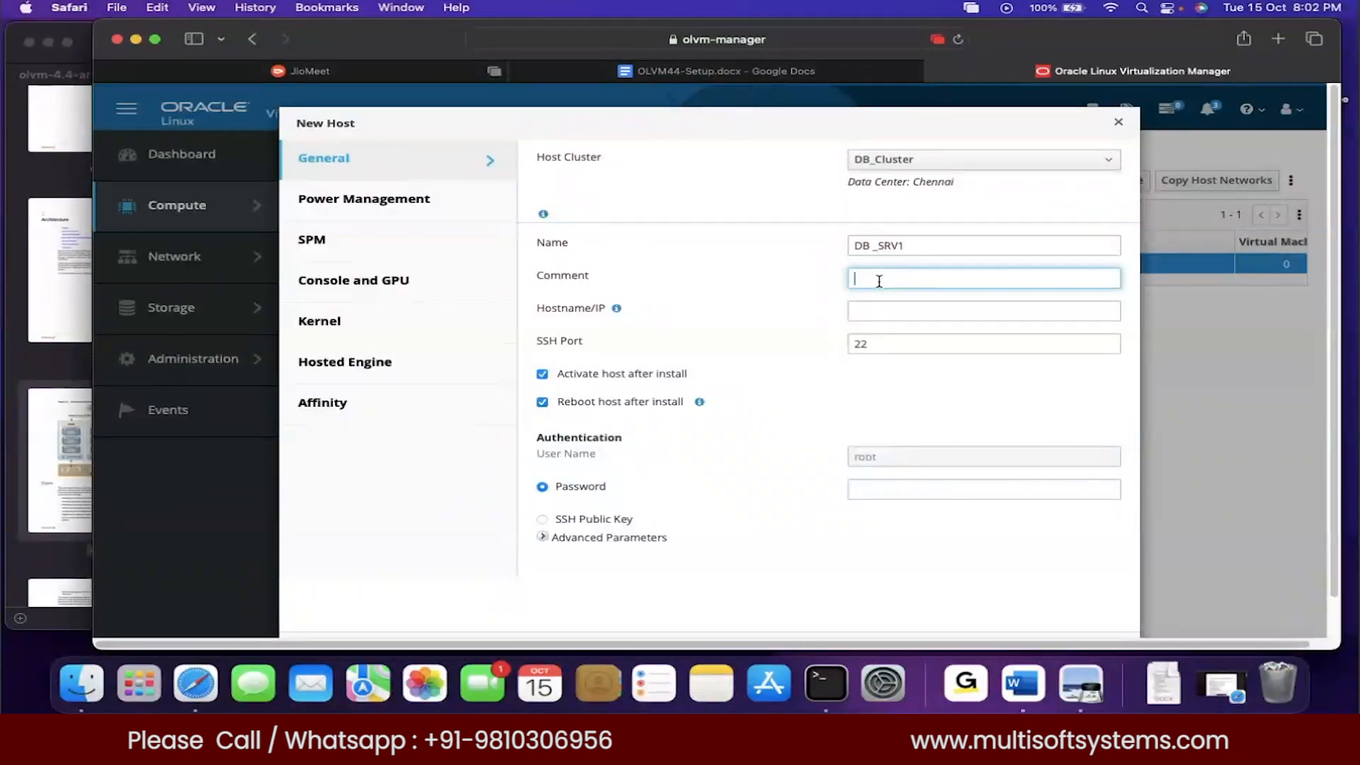
type("192.1xxx")
left_click_drag(912, 273, 770, 317)
type("x")
left_click(861, 310)
type("192.168.11")
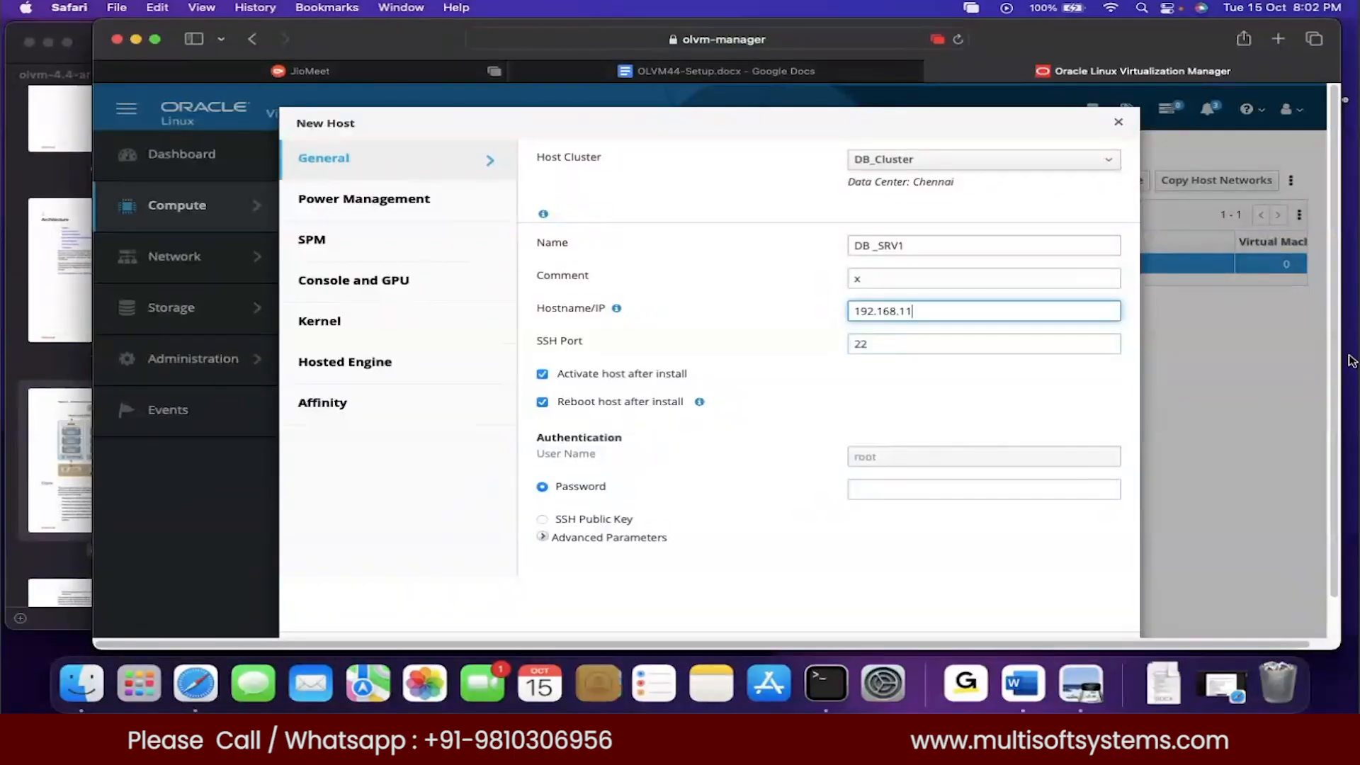
scroll(1335, 352, "down", 2)
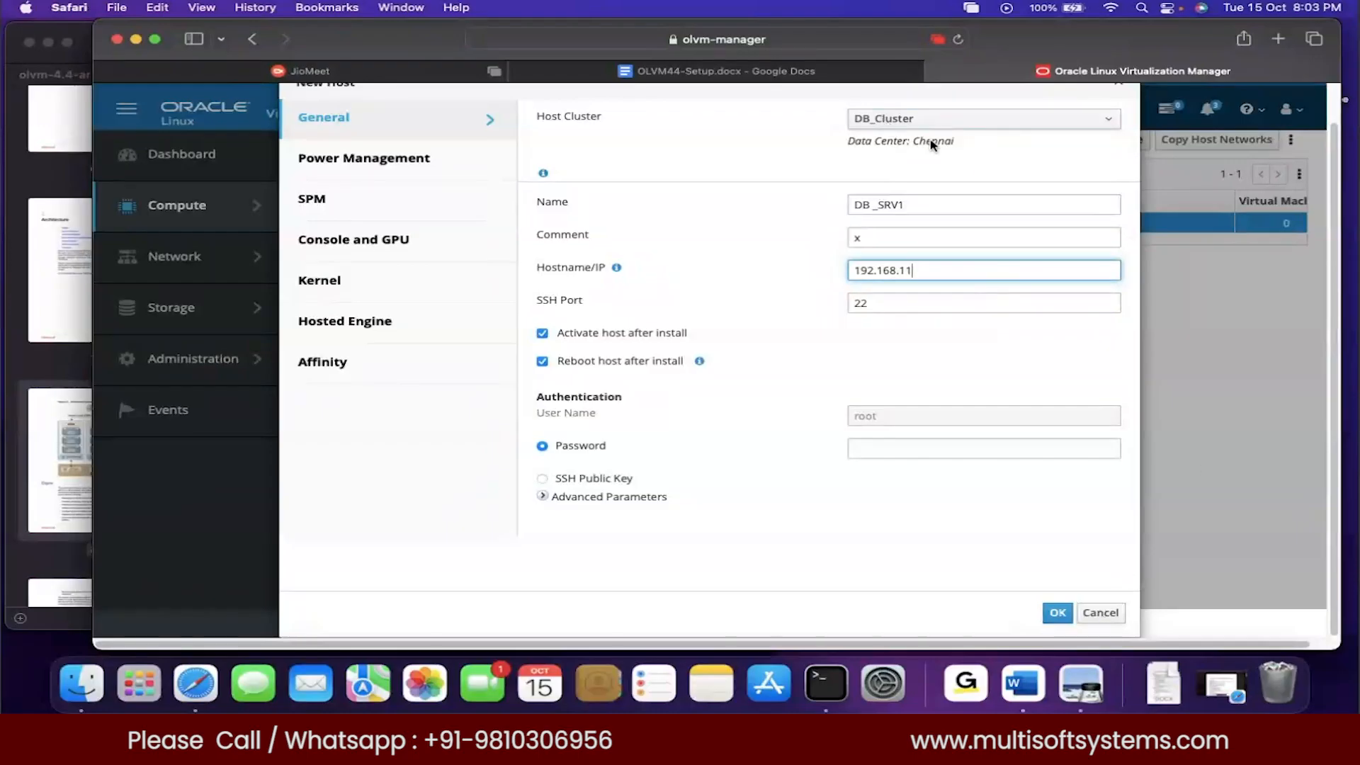
left_click(1108, 613)
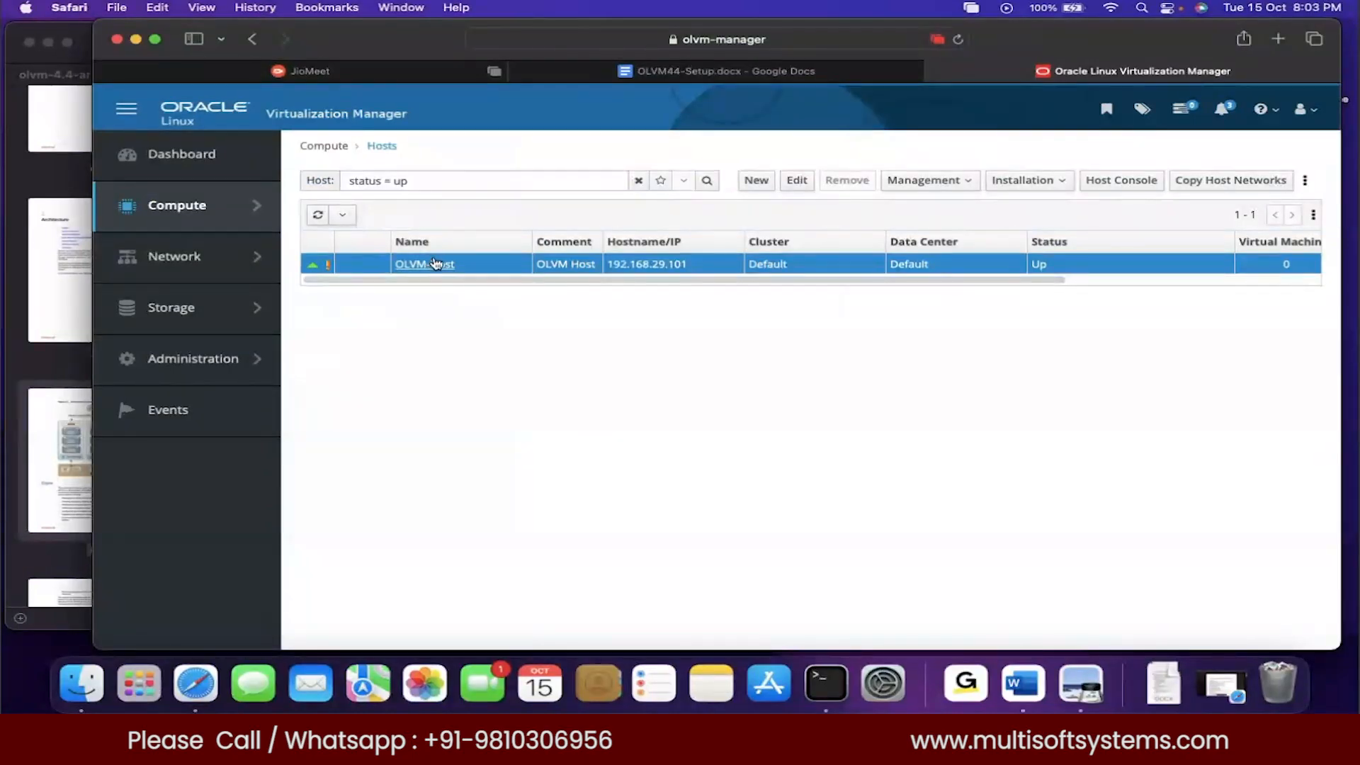
Check the data centers with status up from the dashboard, and list the clusters
left_click(192, 163)
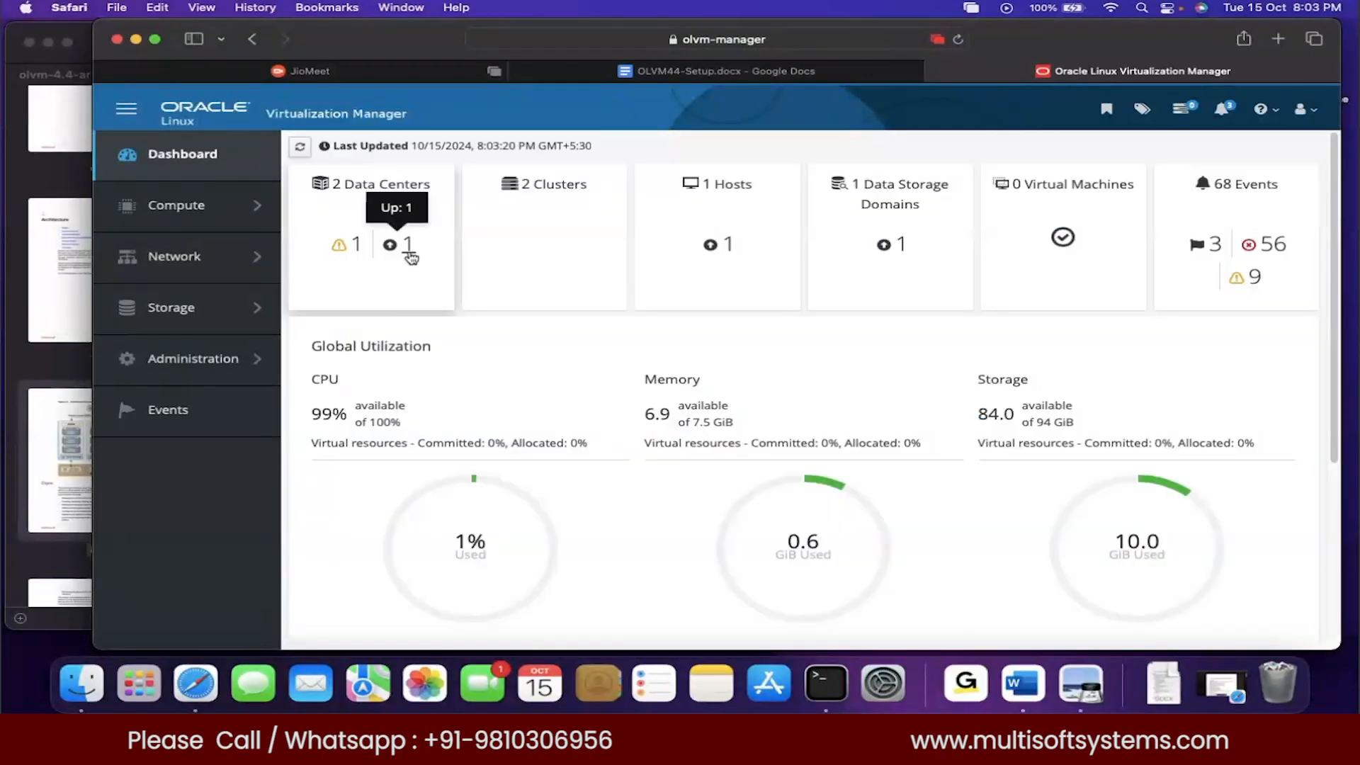
left_click(407, 248)
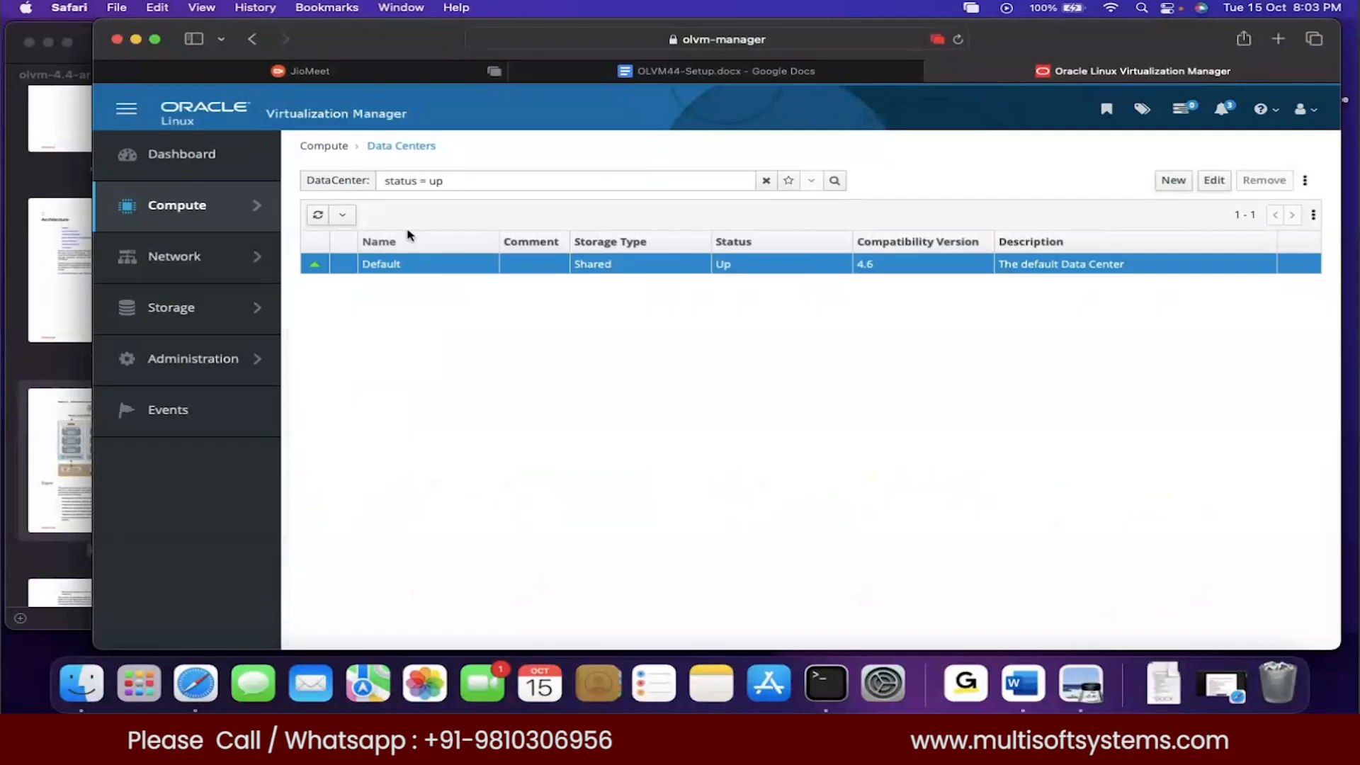
mouse_move(214, 205)
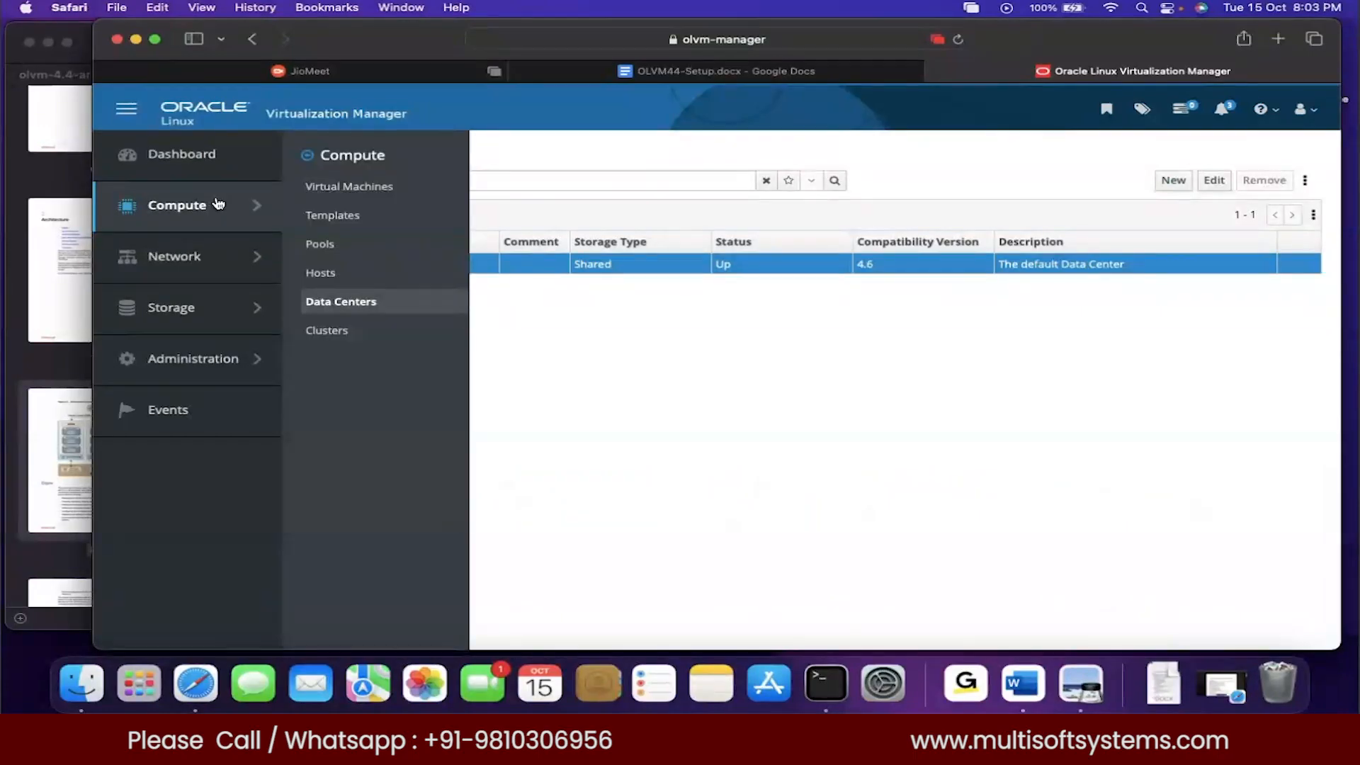
left_click(336, 330)
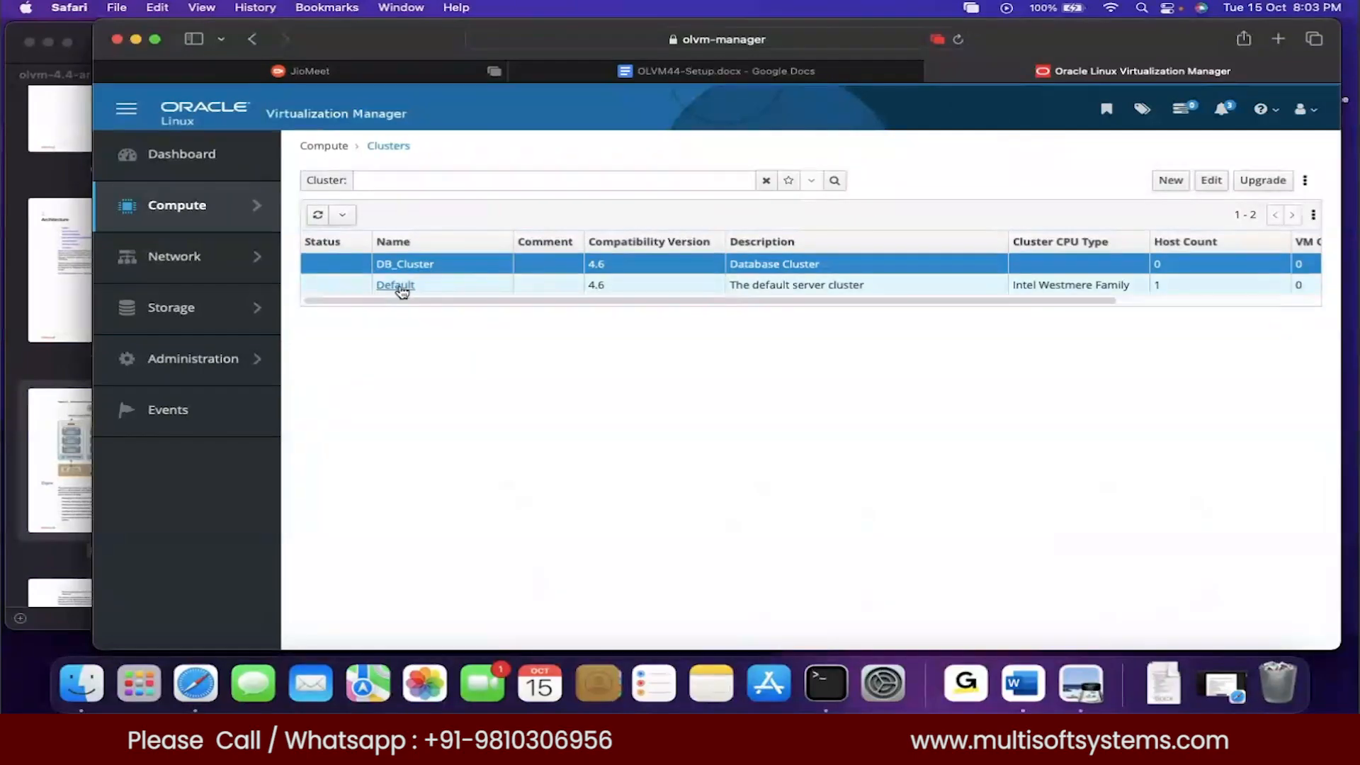
Examine the general and hardware details of OLVM-Host, and return to the hosts list
mouse_move(214, 204)
left_click(327, 273)
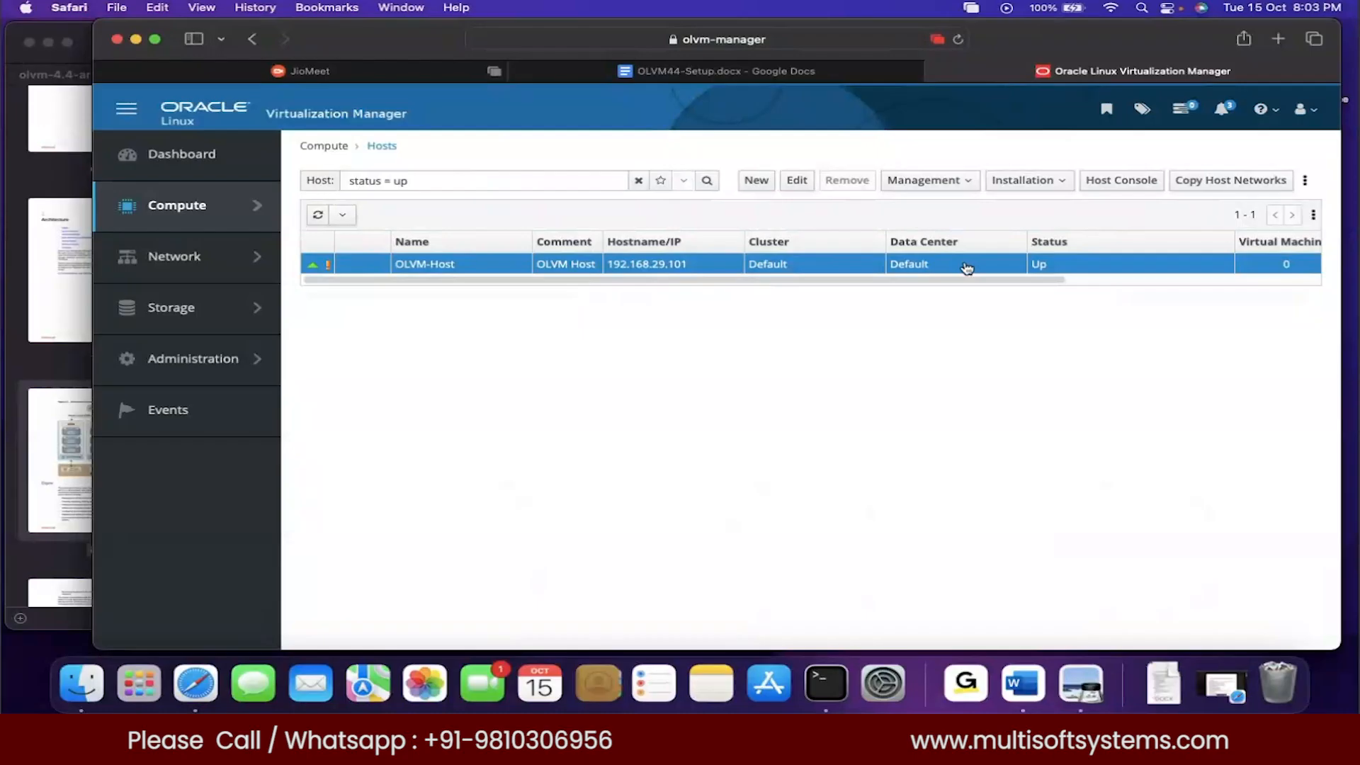
left_click(434, 269)
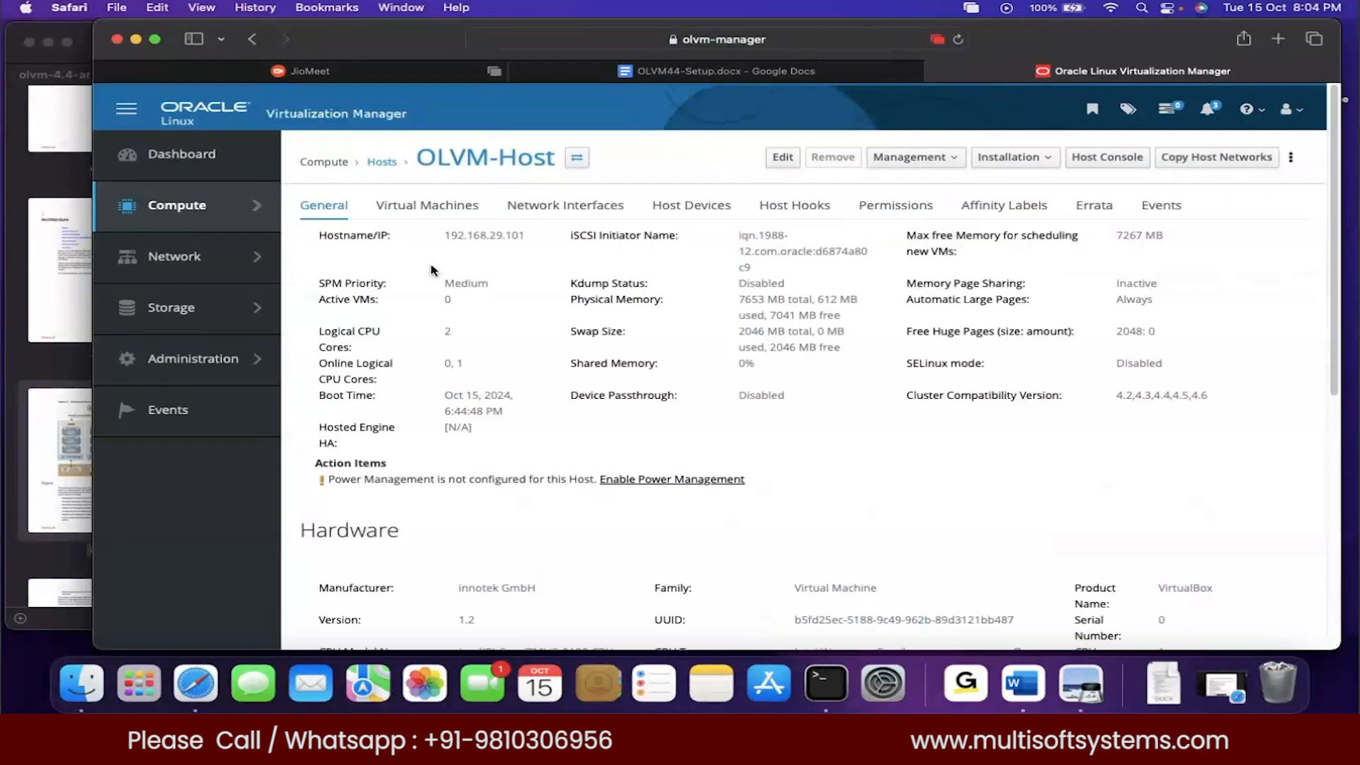
left_click(381, 162)
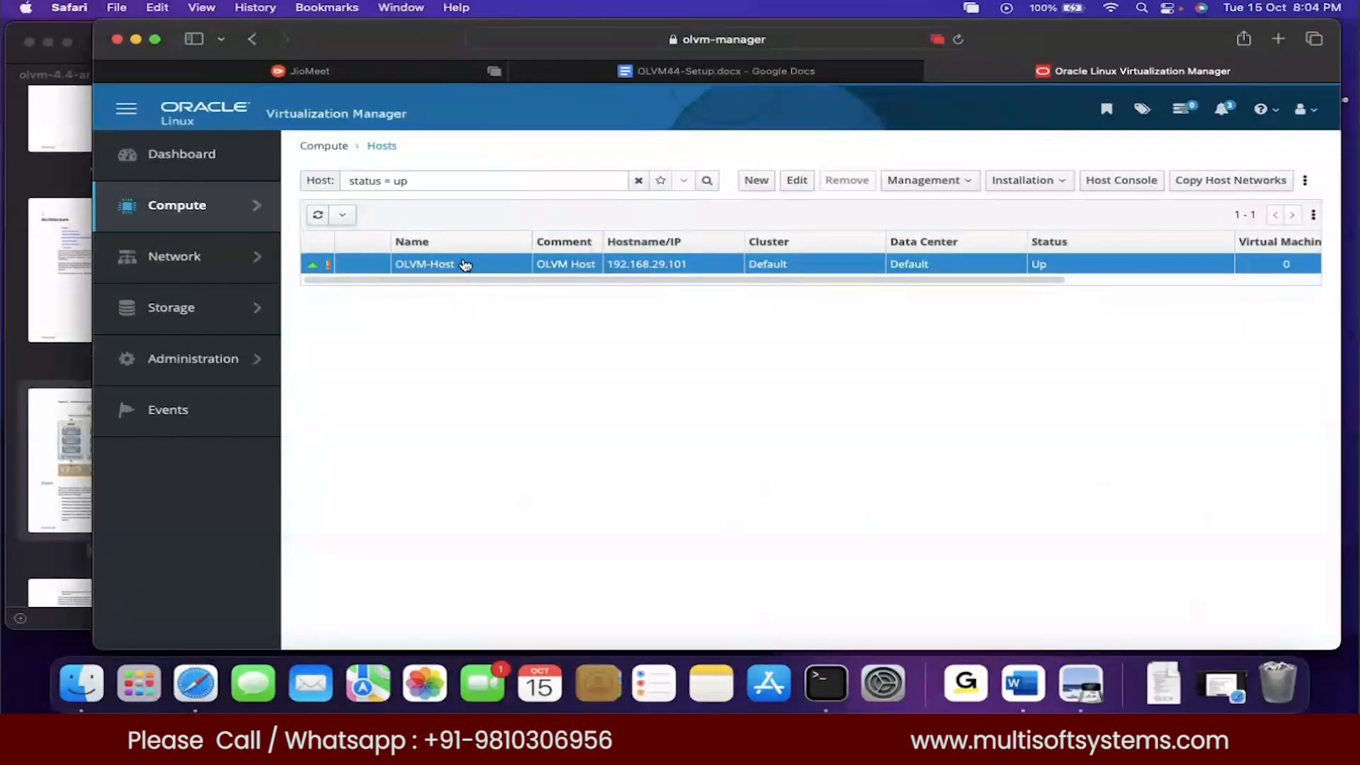
Start a new host, assign it to the Default cluster, and discard the form
left_click(756, 182)
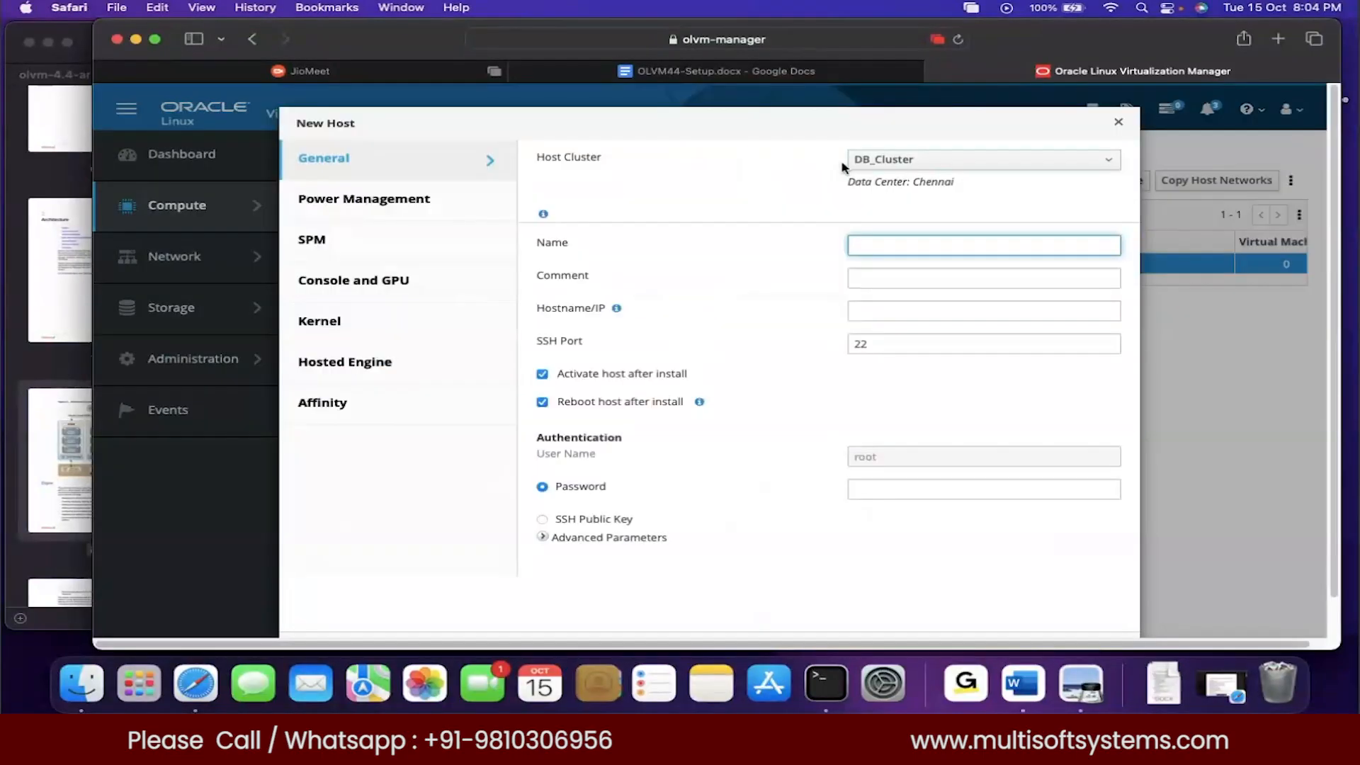
left_click(907, 161)
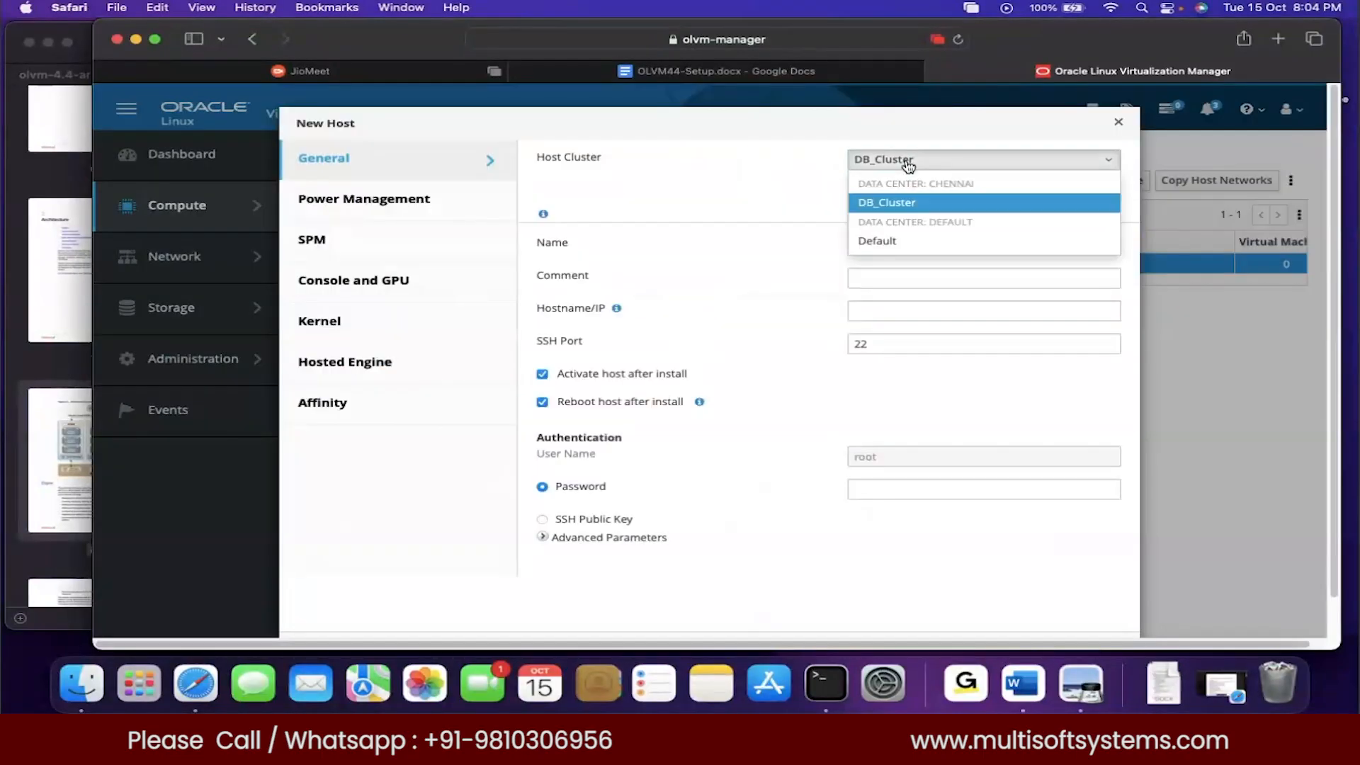
left_click(896, 241)
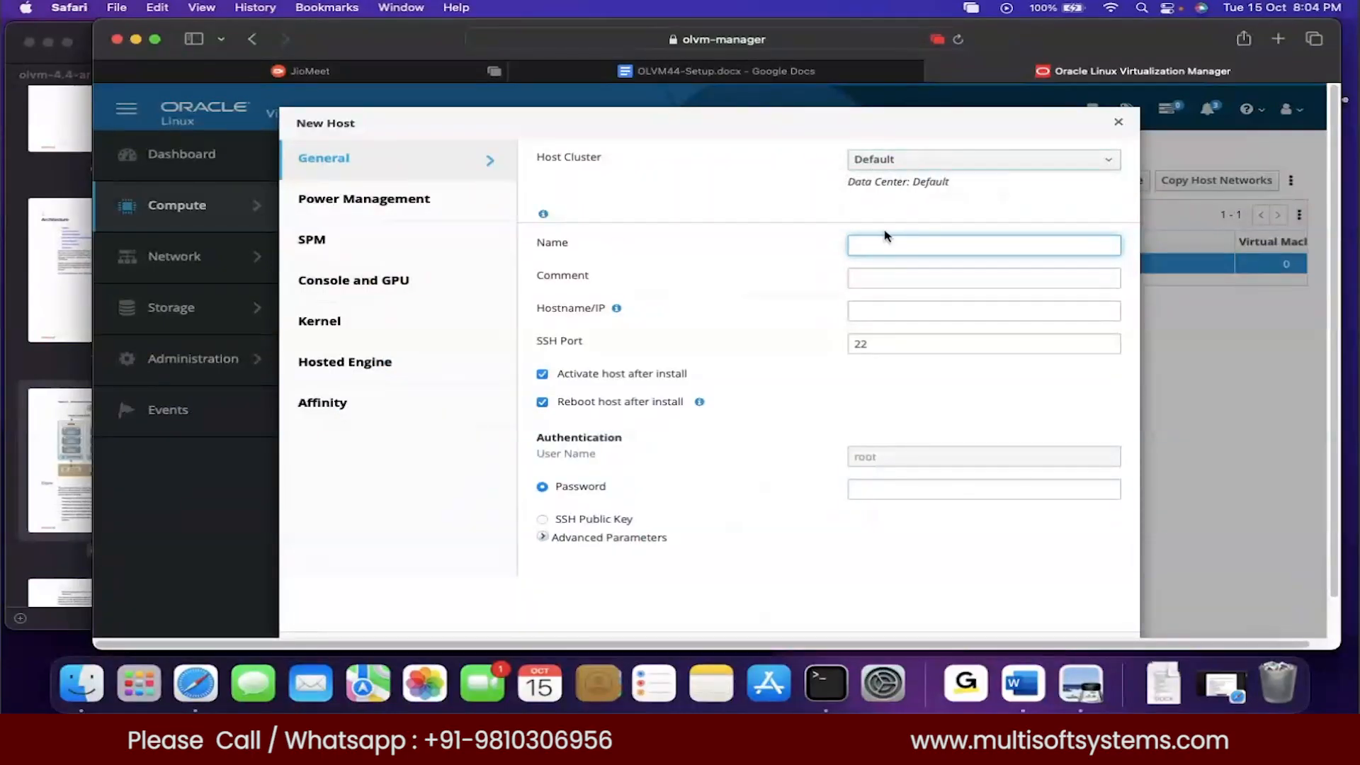
left_click(1117, 123)
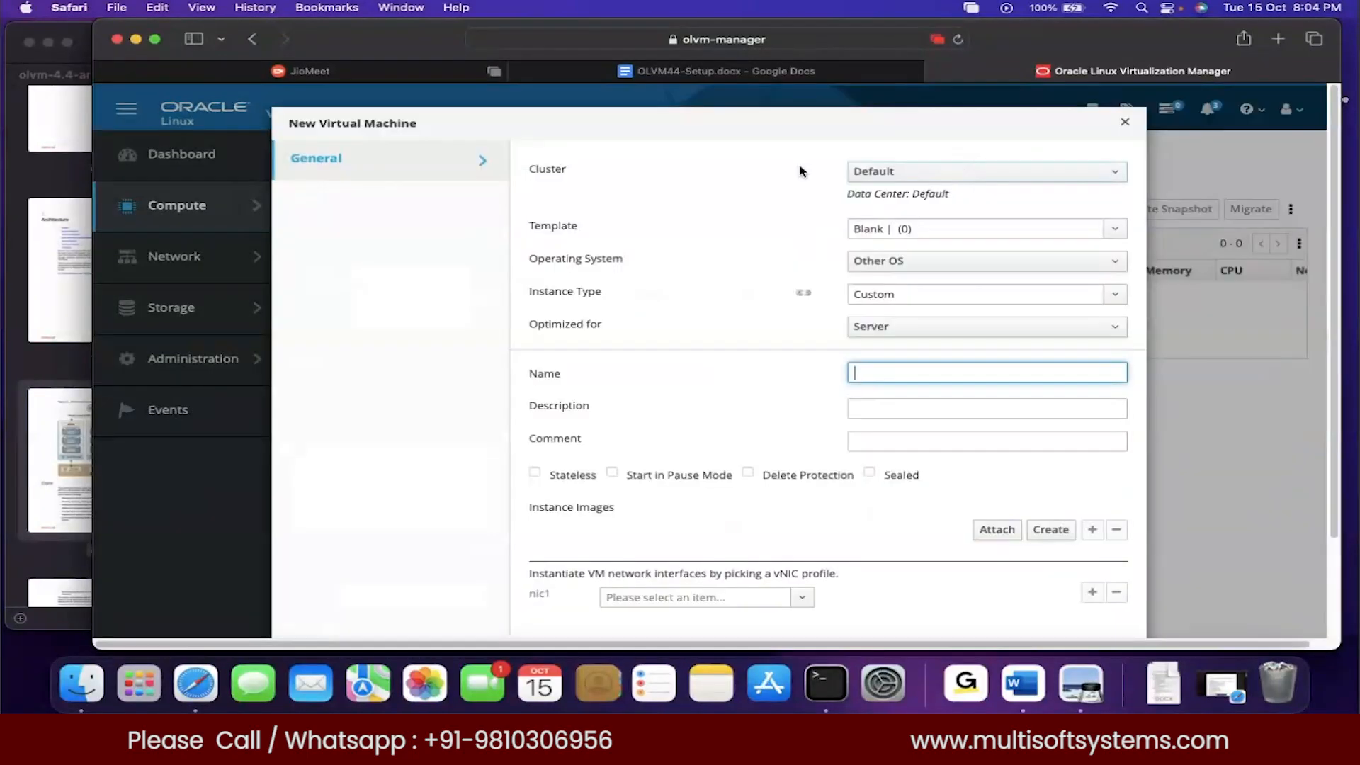
Assign the new virtual machine to the Default cluster and check which templates are offered
left_click(917, 175)
left_click(897, 214)
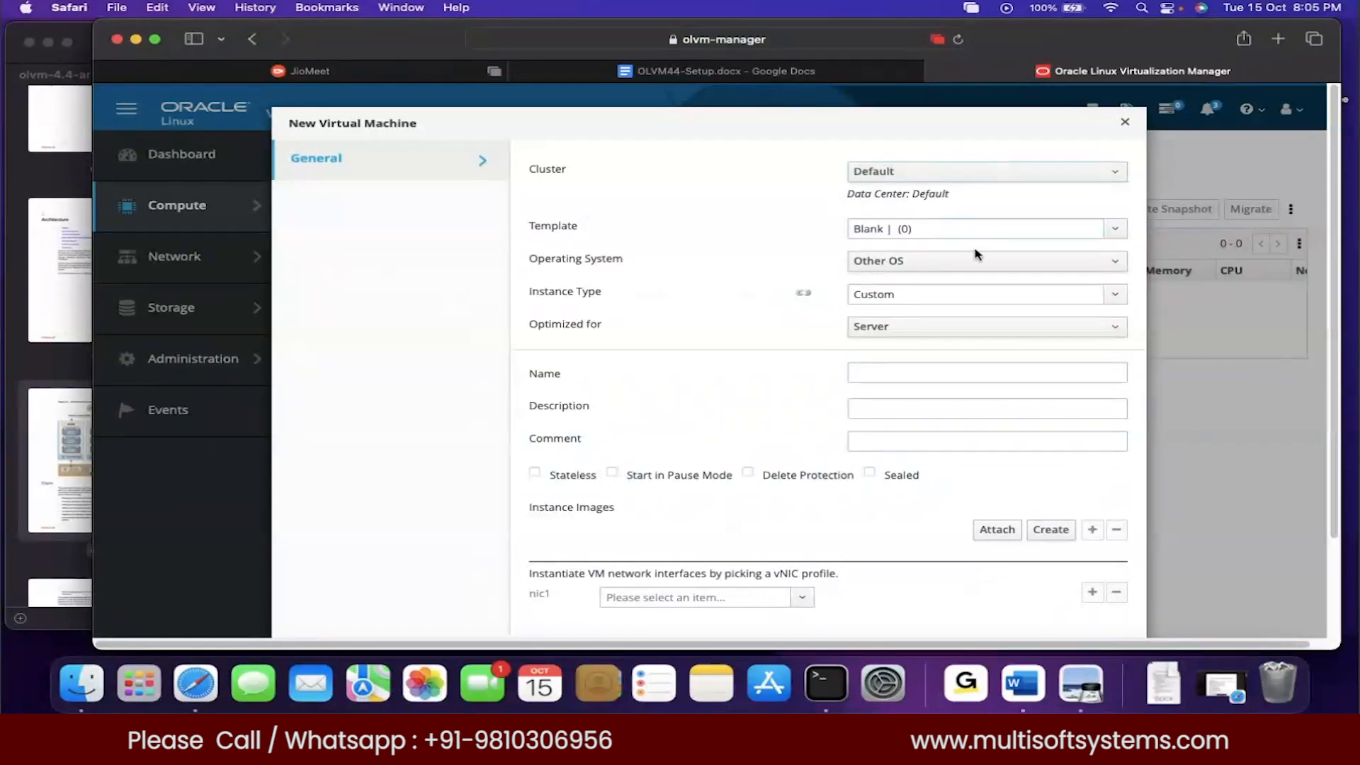
left_click(1115, 230)
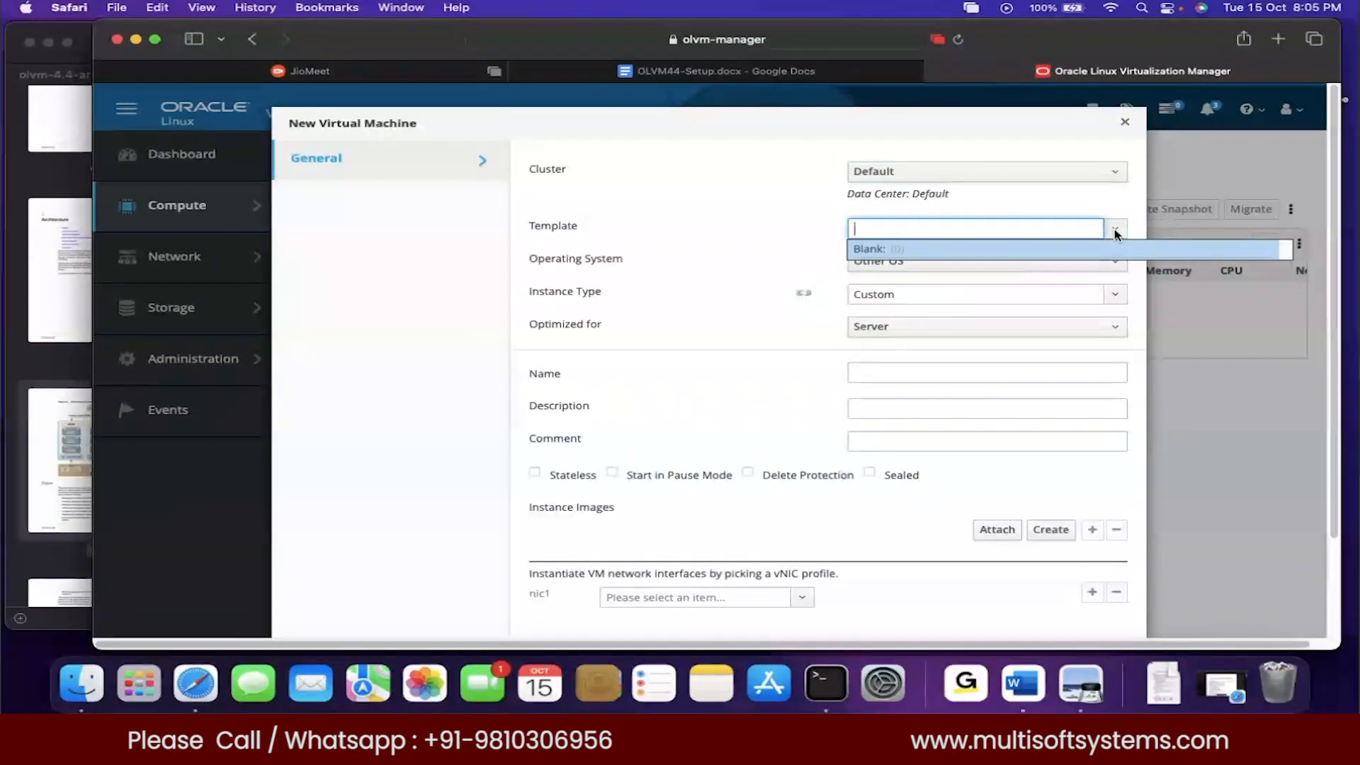
left_click(764, 247)
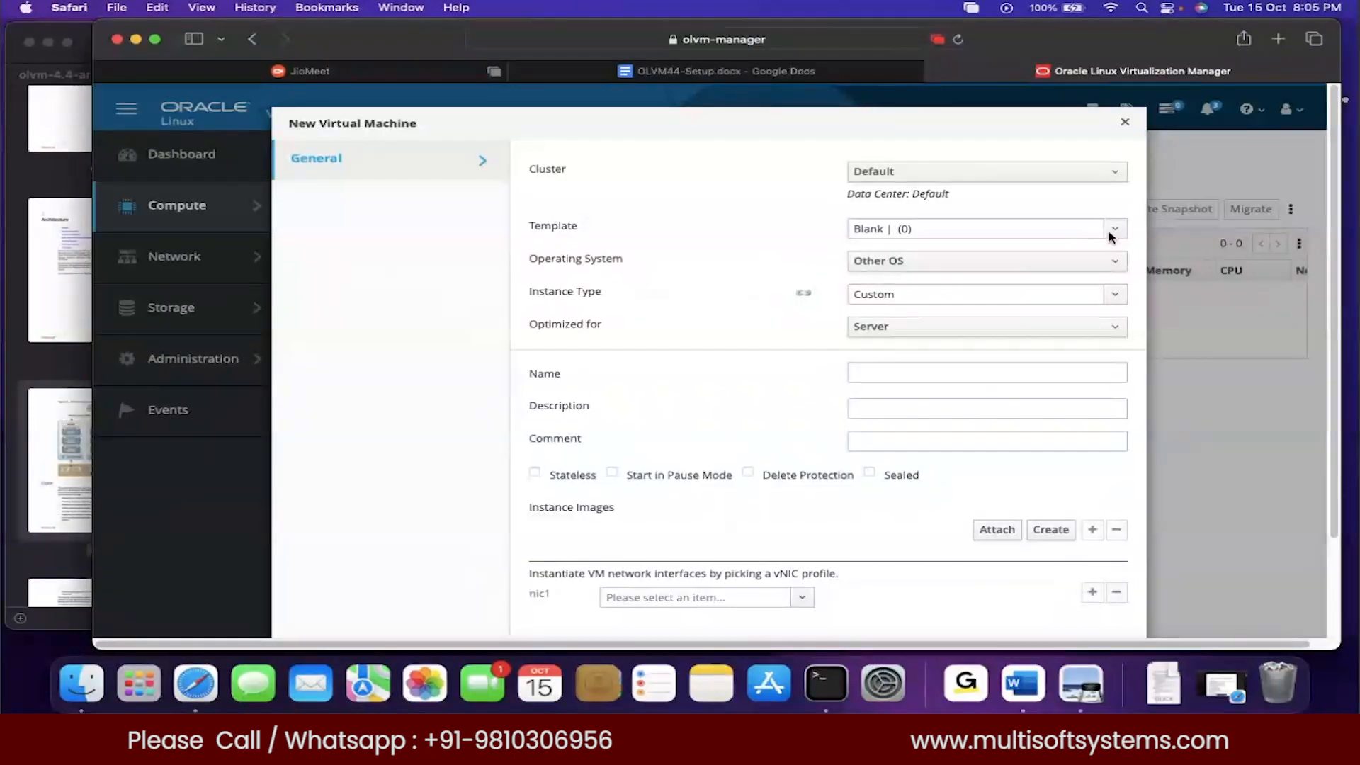
Browse the operating systems and instance types offered for the new virtual machine
left_click(940, 262)
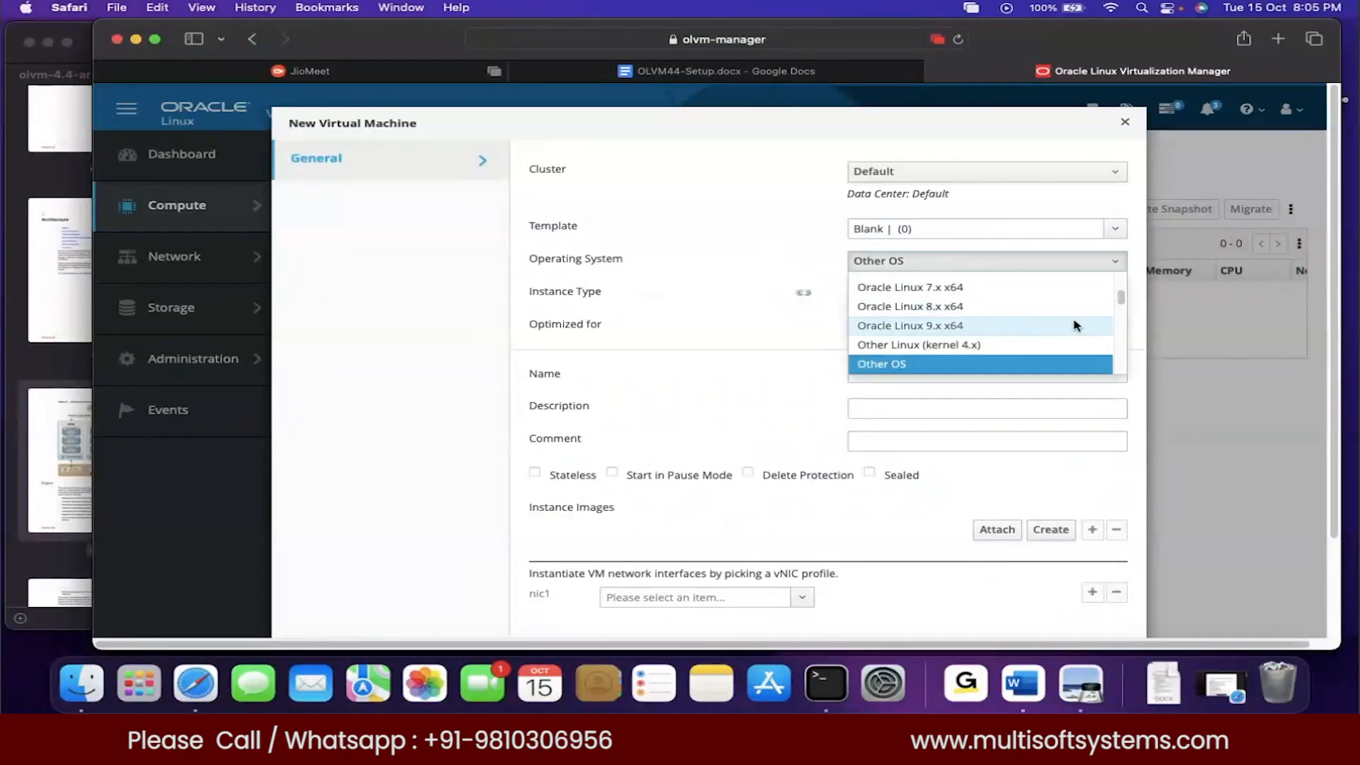
left_click_drag(1119, 303, 1115, 354)
left_click(704, 253)
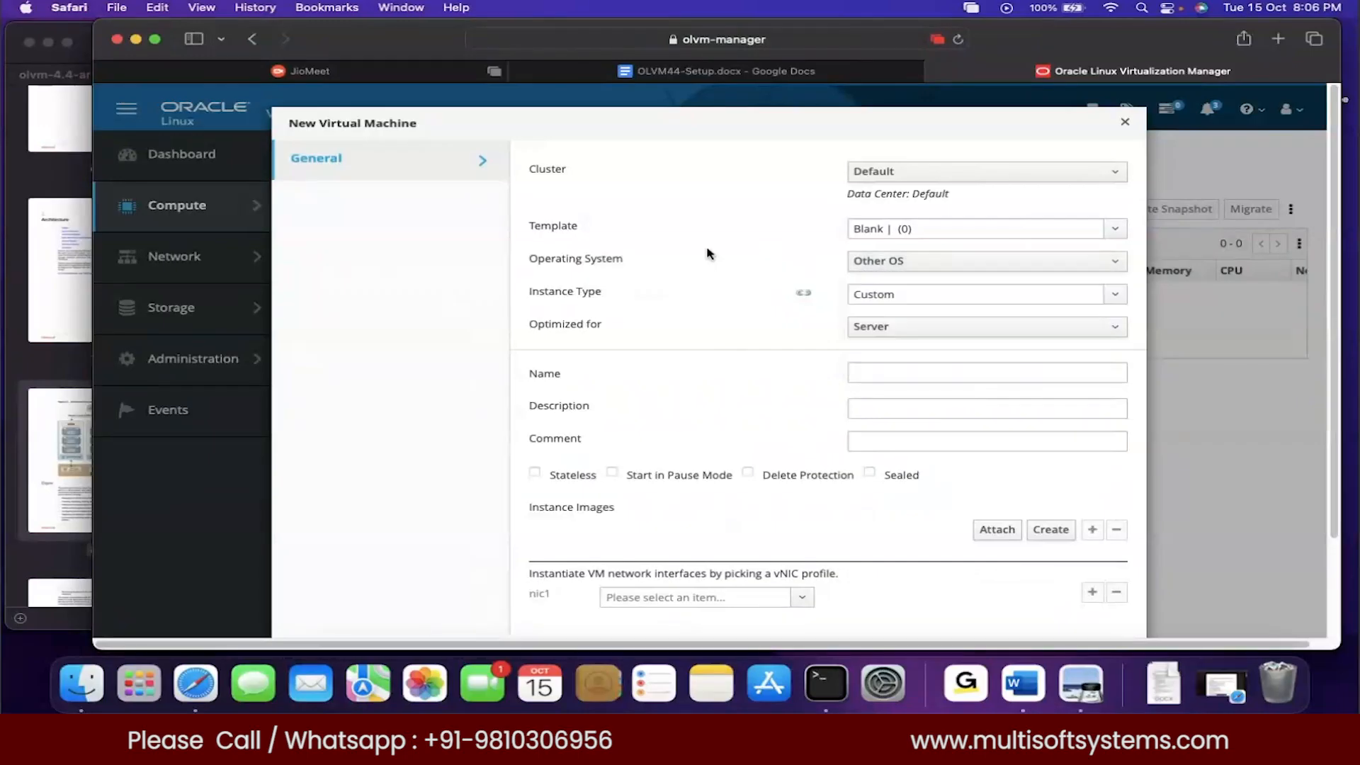
left_click(1115, 296)
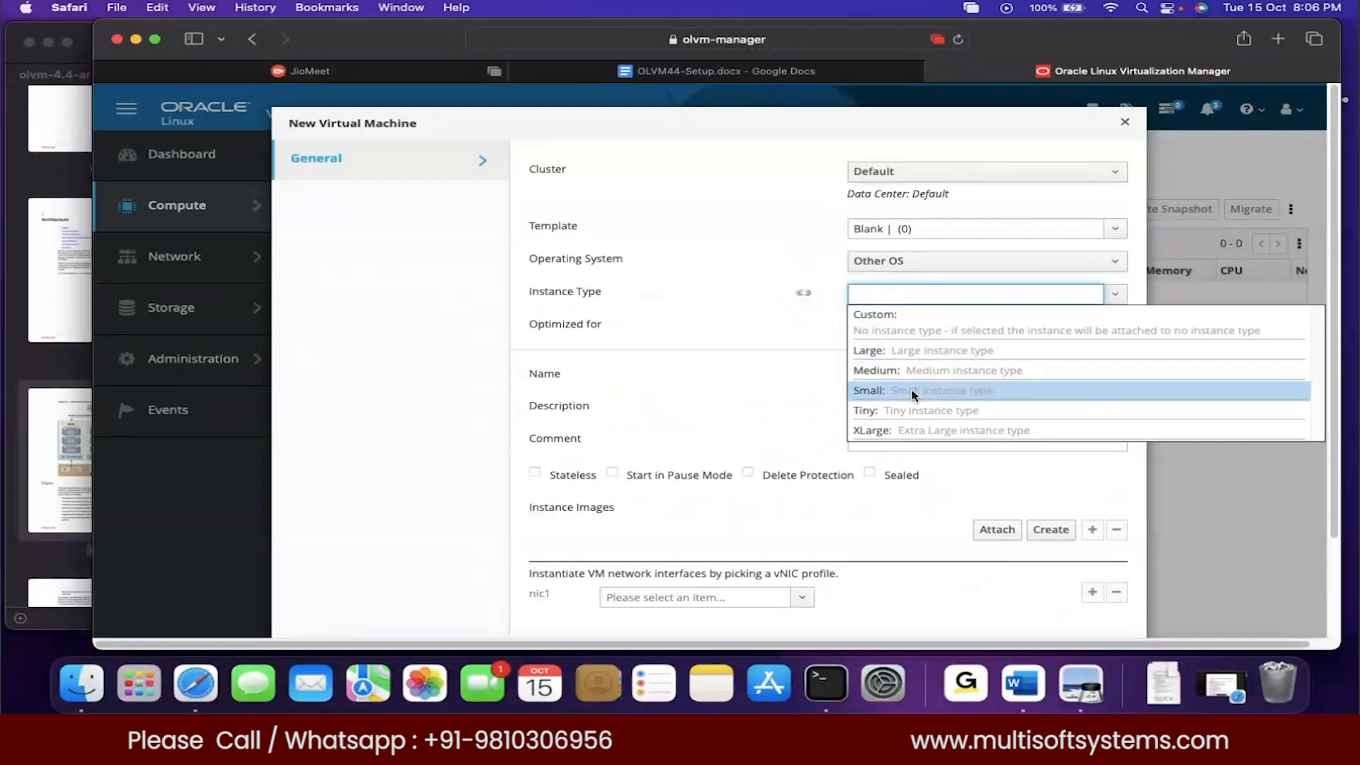
left_click(757, 289)
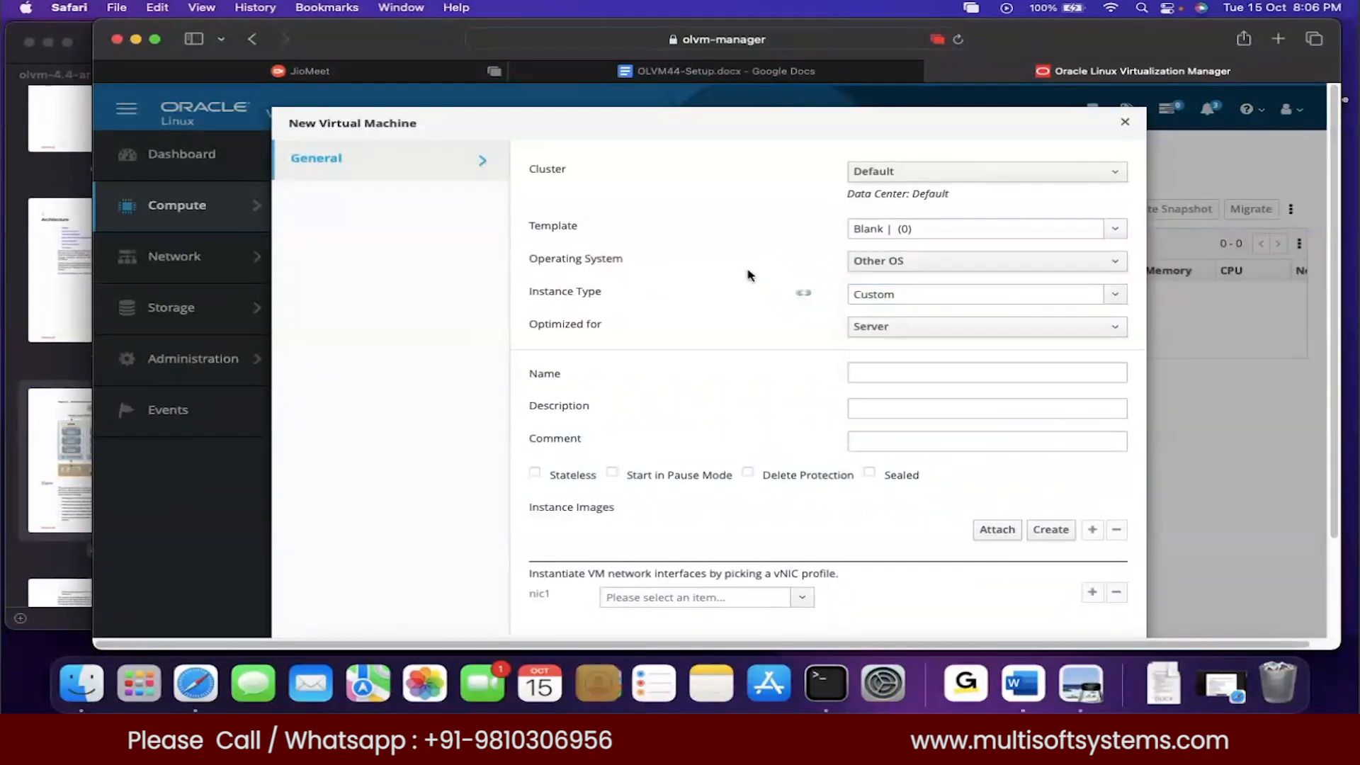
Try optimizing the new virtual machine for Desktop, and set it back to Server
left_click(990, 331)
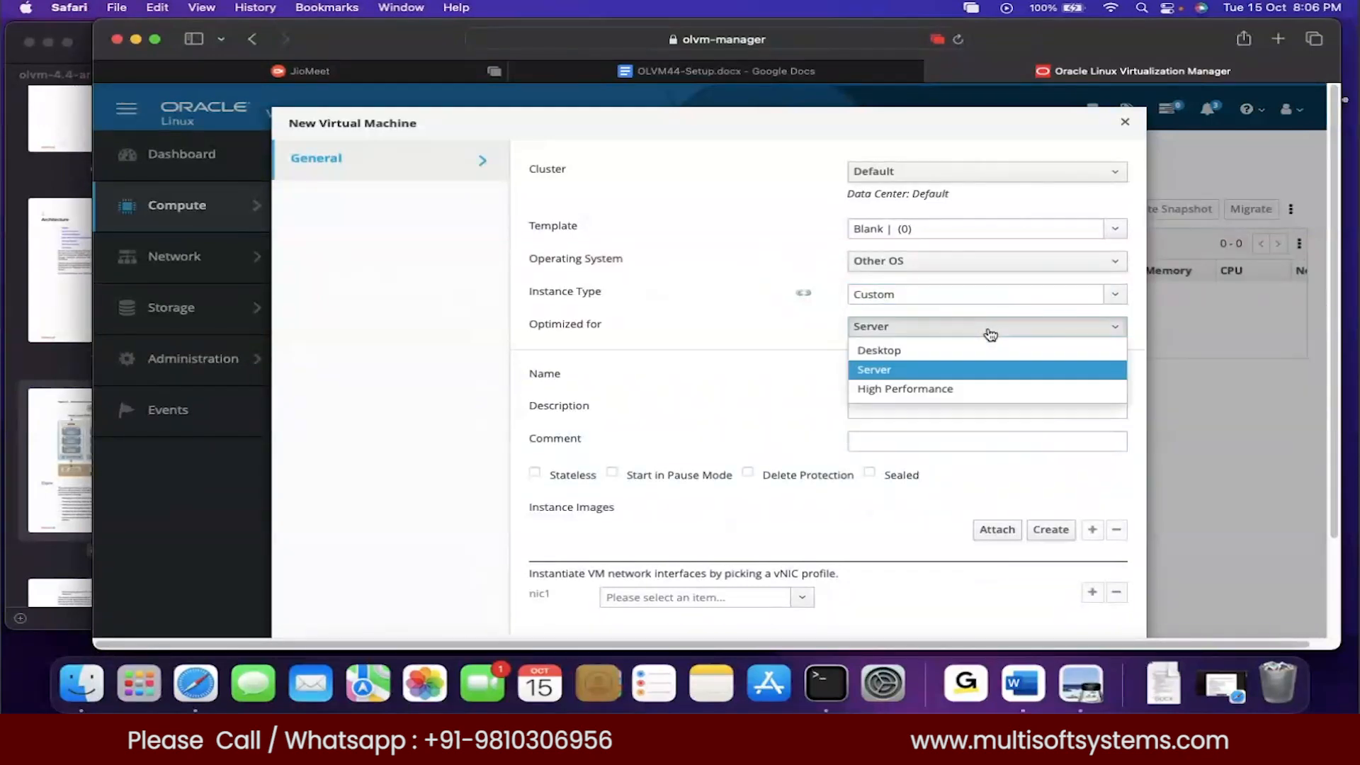
left_click(880, 349)
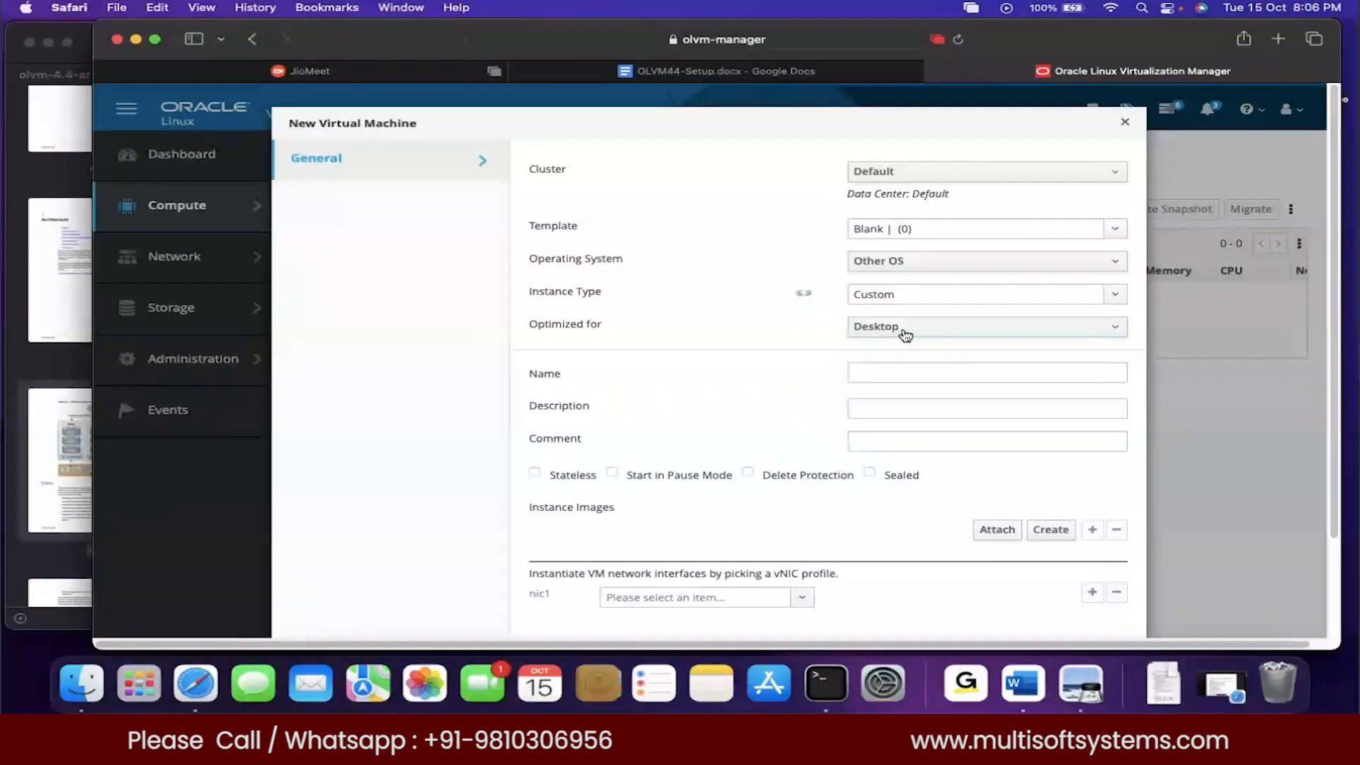
left_click(915, 336)
left_click(878, 368)
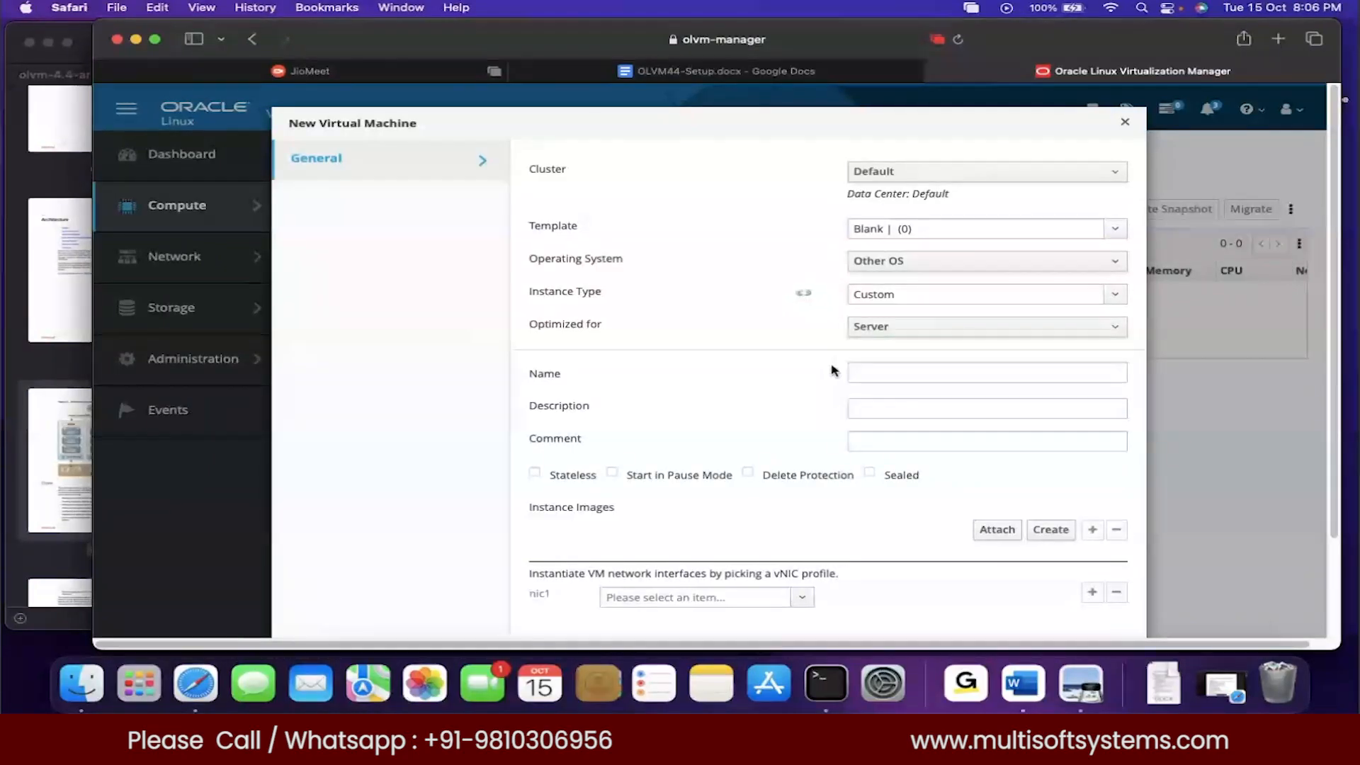
Look over the virtual machine's naming fields, disk attachment options and system memory size, and discard the form
left_click(871, 372)
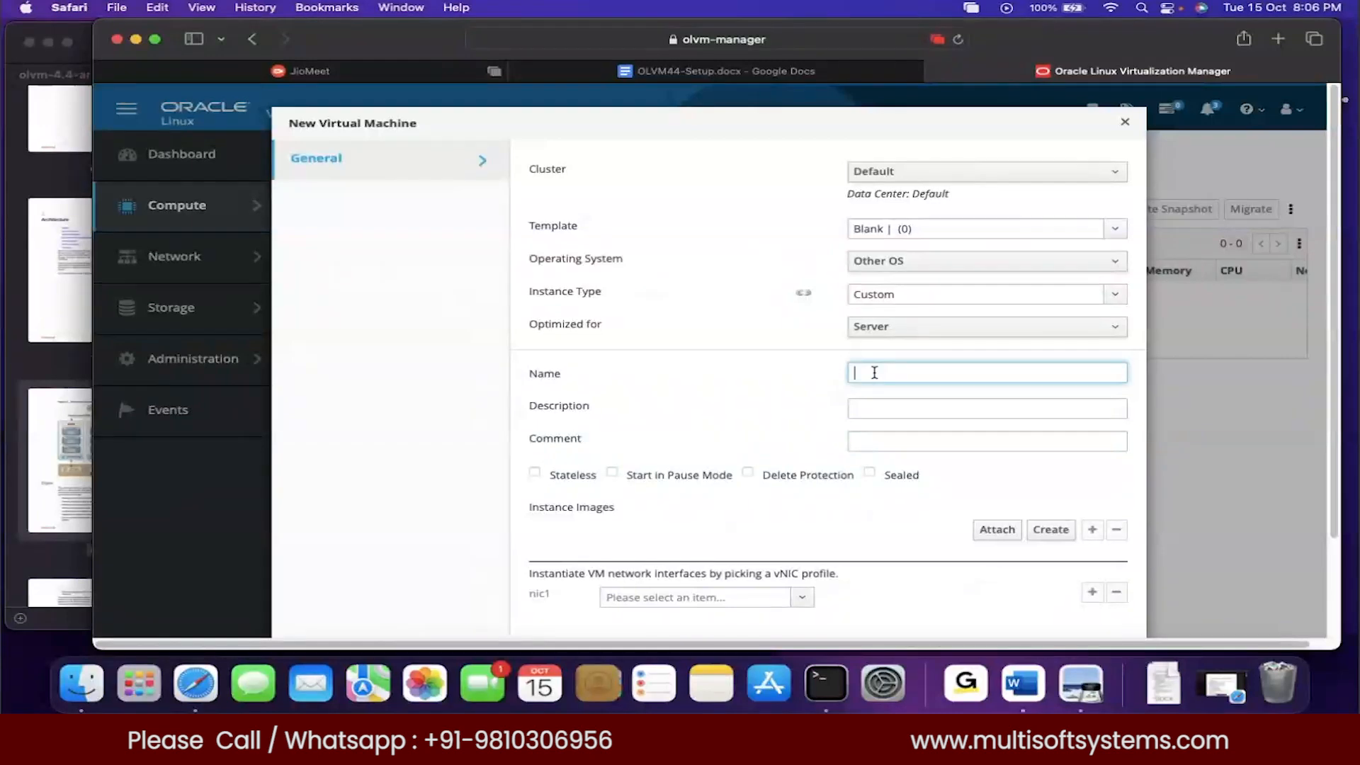
left_click(878, 410)
left_click(880, 436)
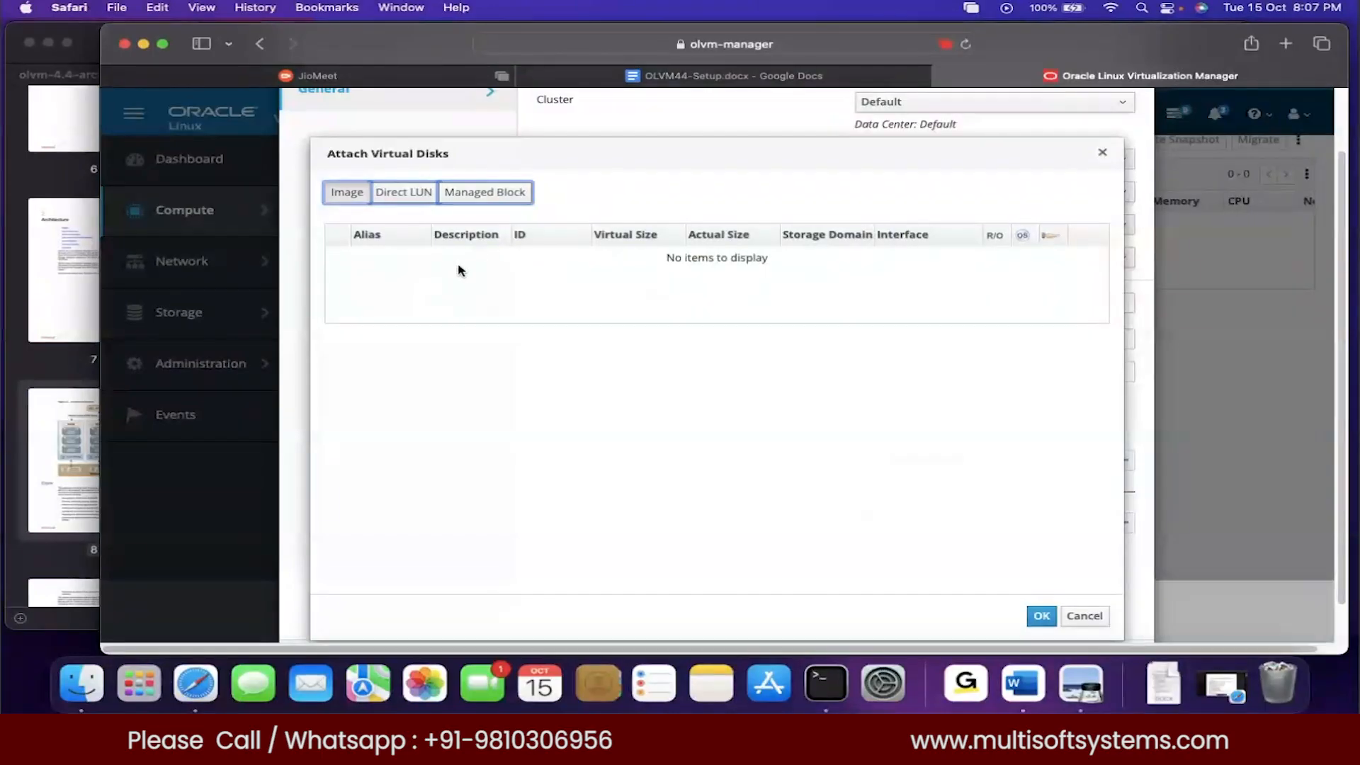
left_click(1083, 616)
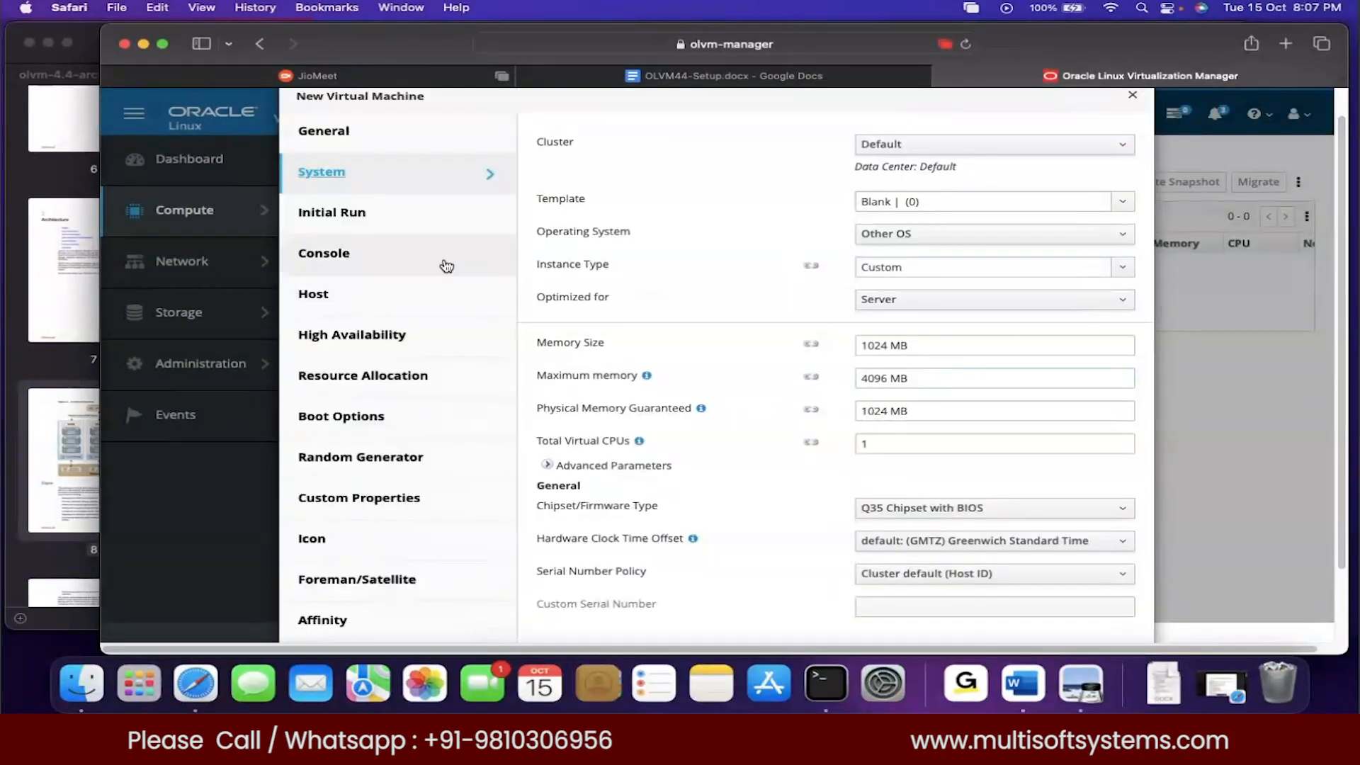
left_click_drag(926, 345, 827, 345)
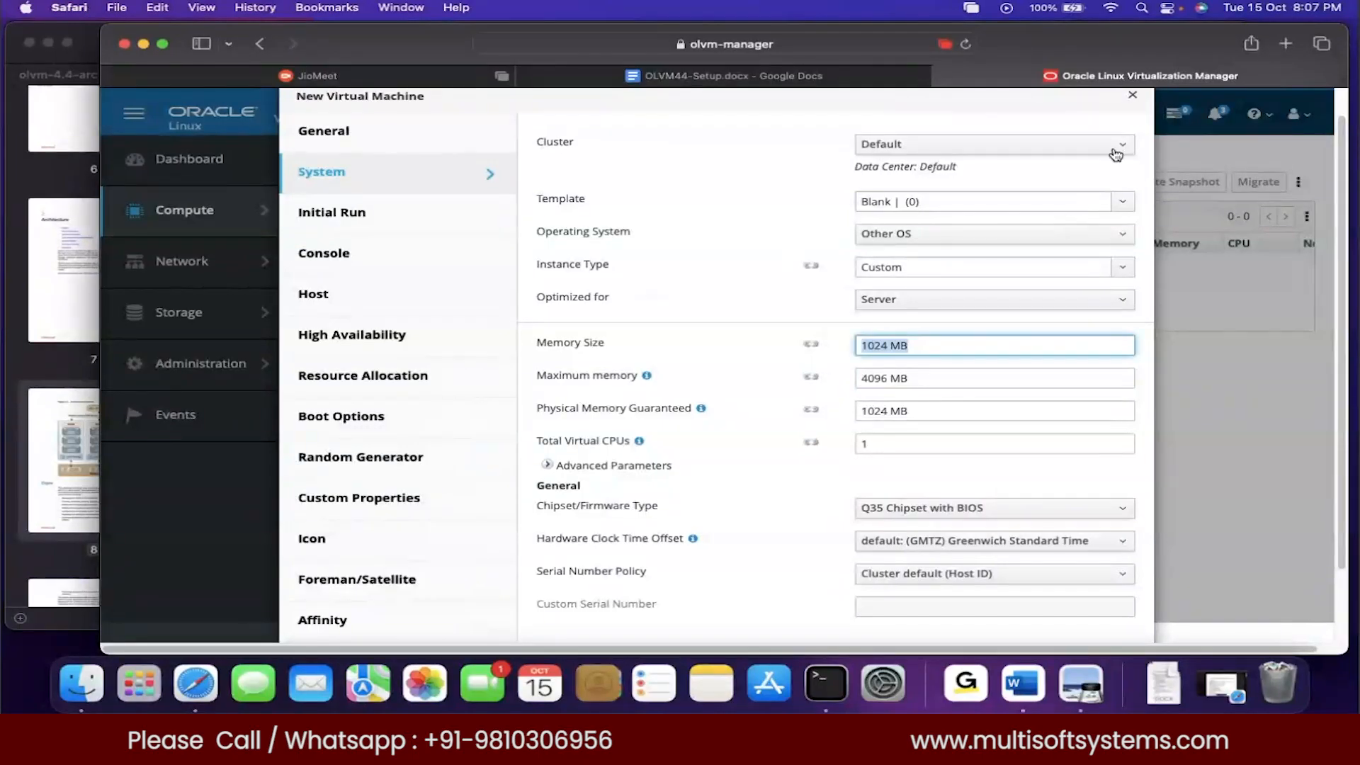
left_click(1133, 96)
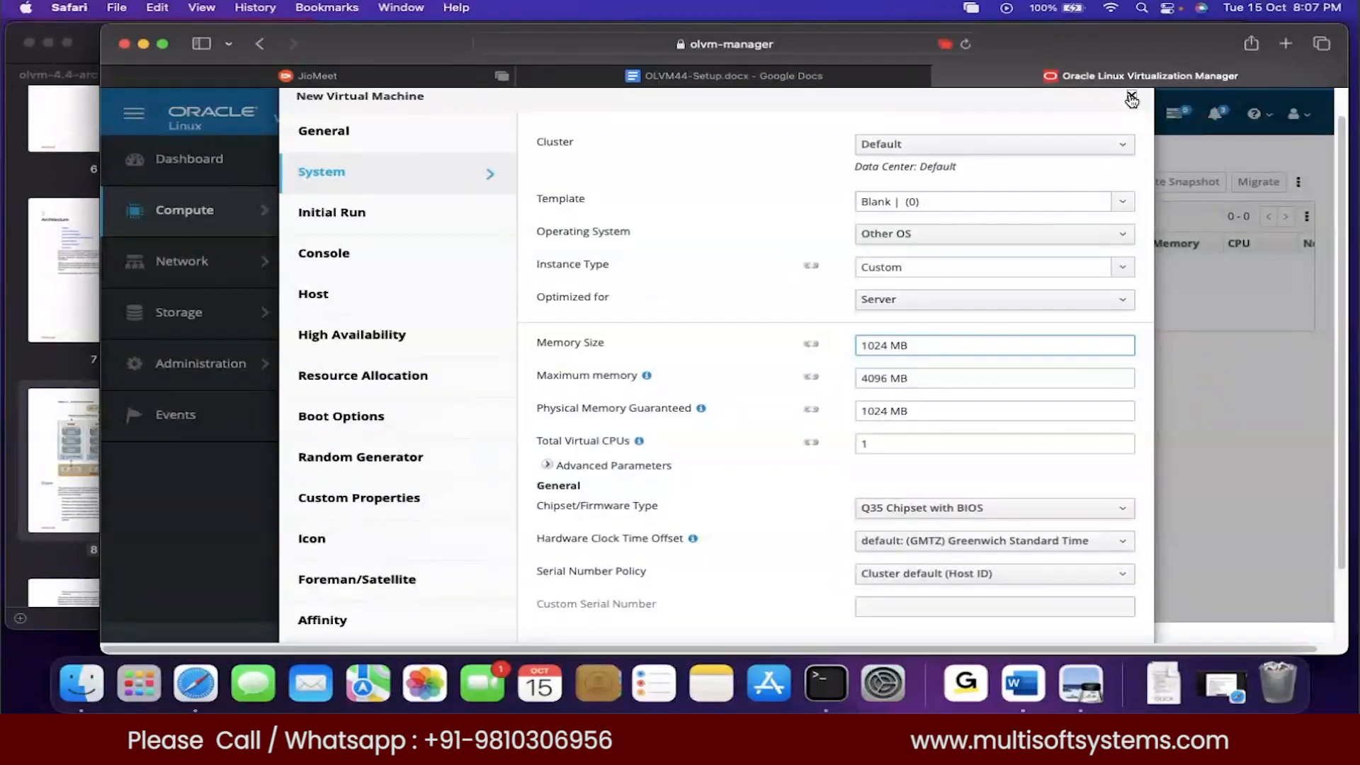
Review the dashboard's inventory and the global CPU, memory and storage utilization
left_click(195, 159)
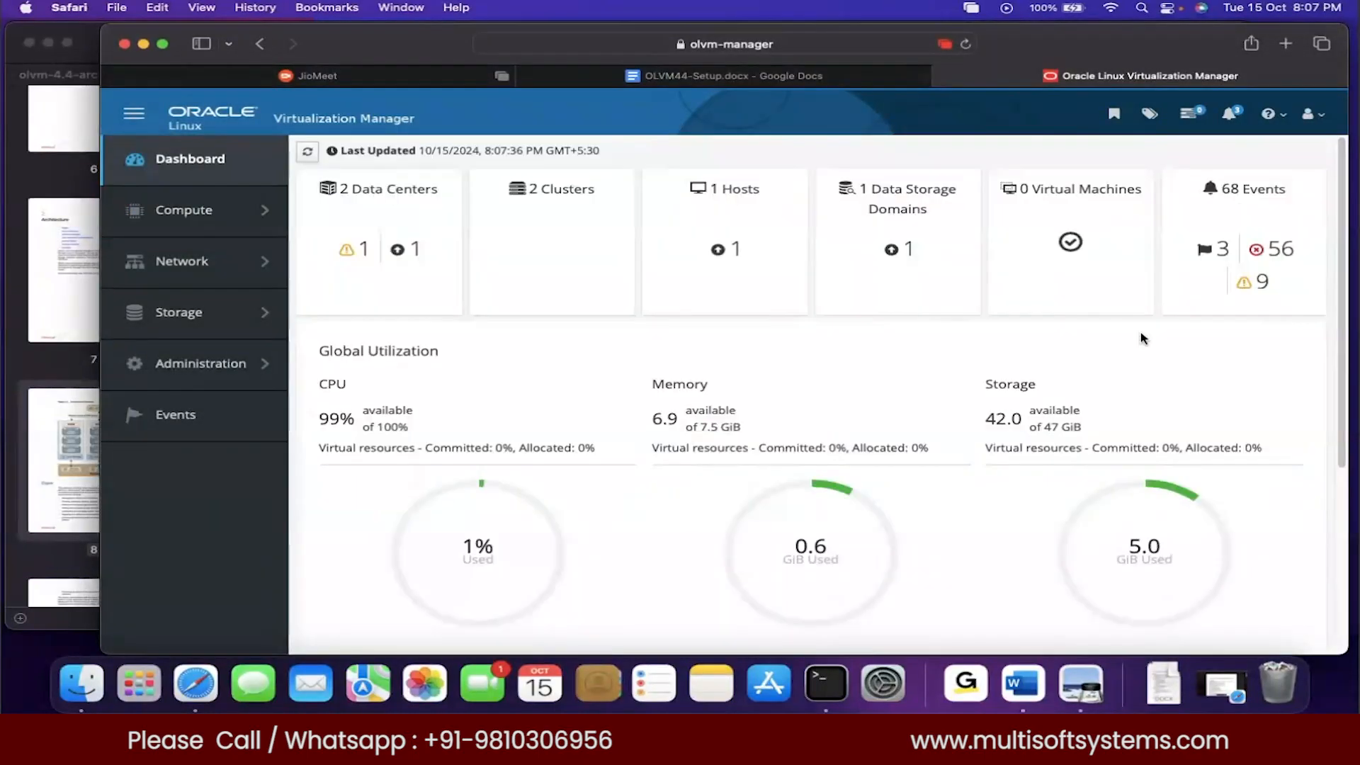
mouse_move(493, 443)
mouse_move(908, 249)
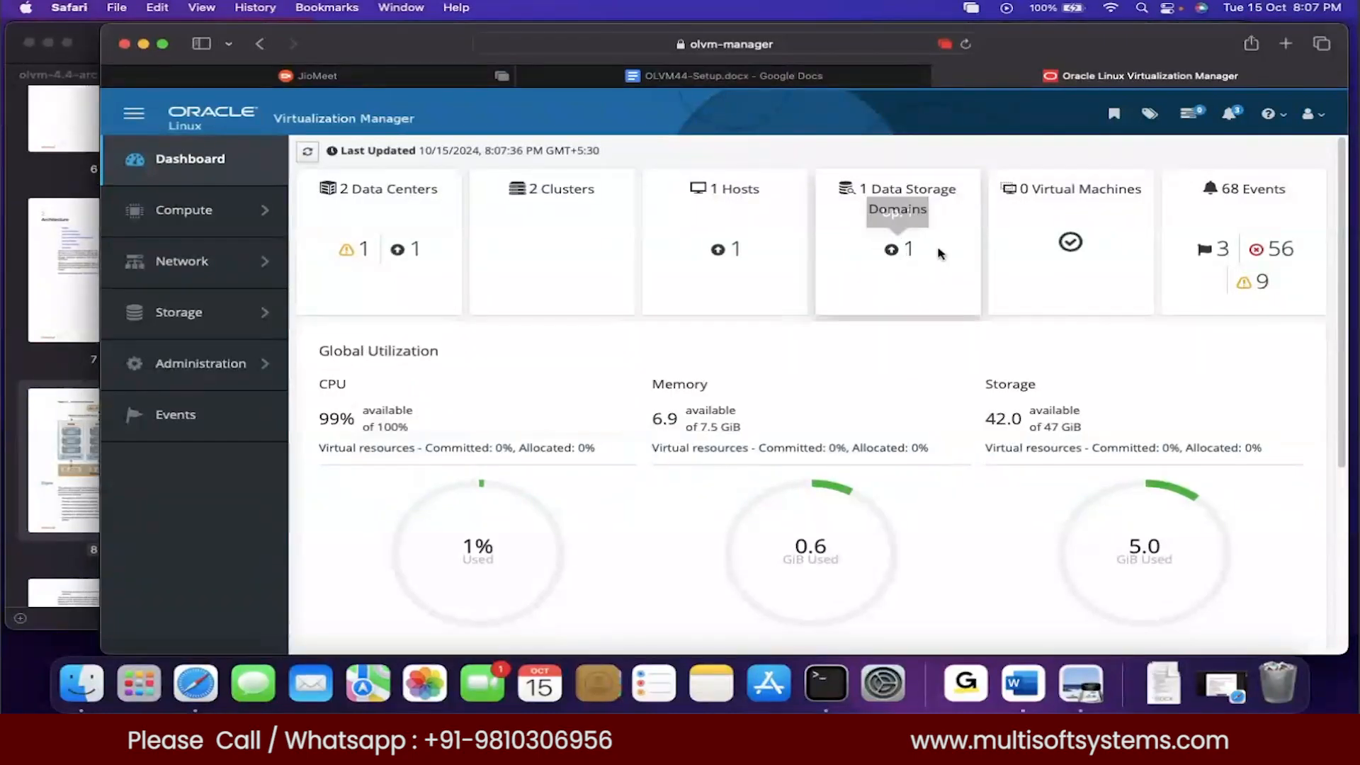
mouse_move(737, 256)
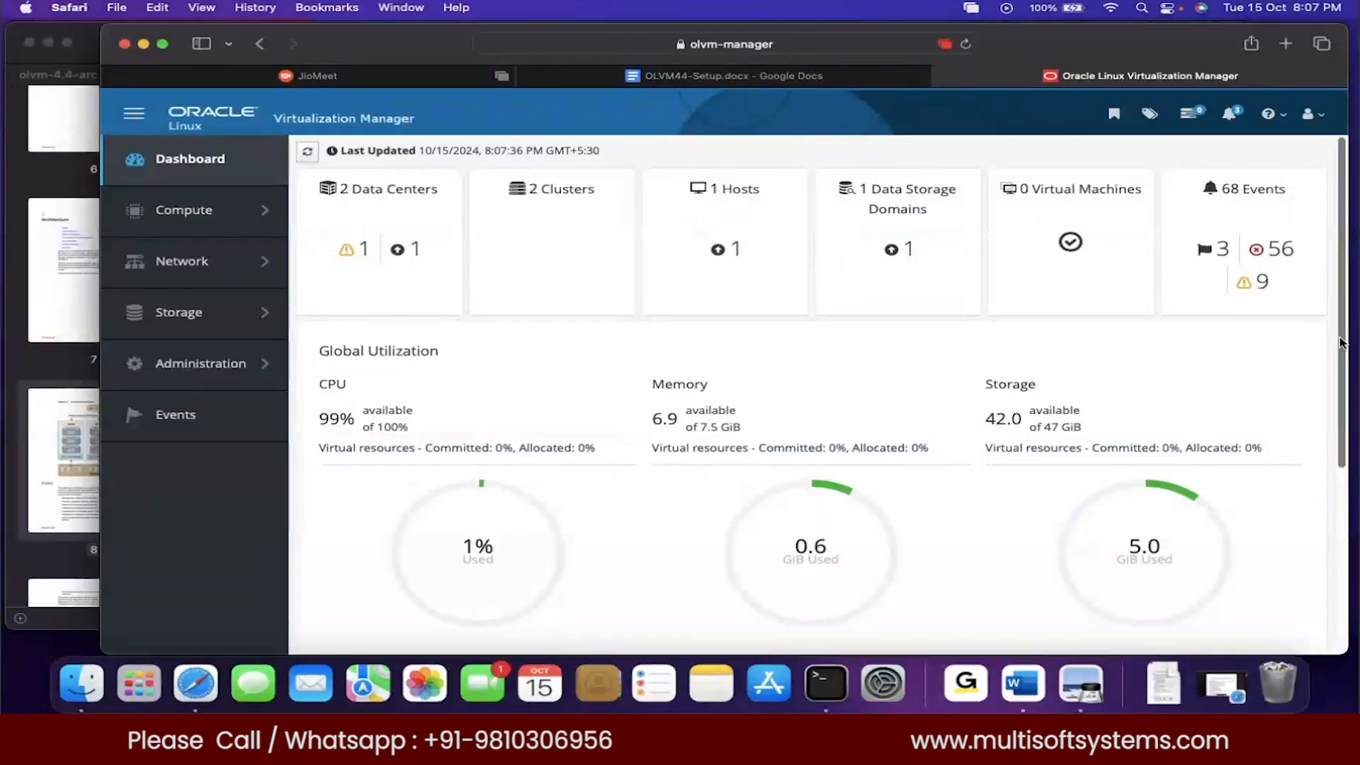
scroll(1340, 342, "down", 2)
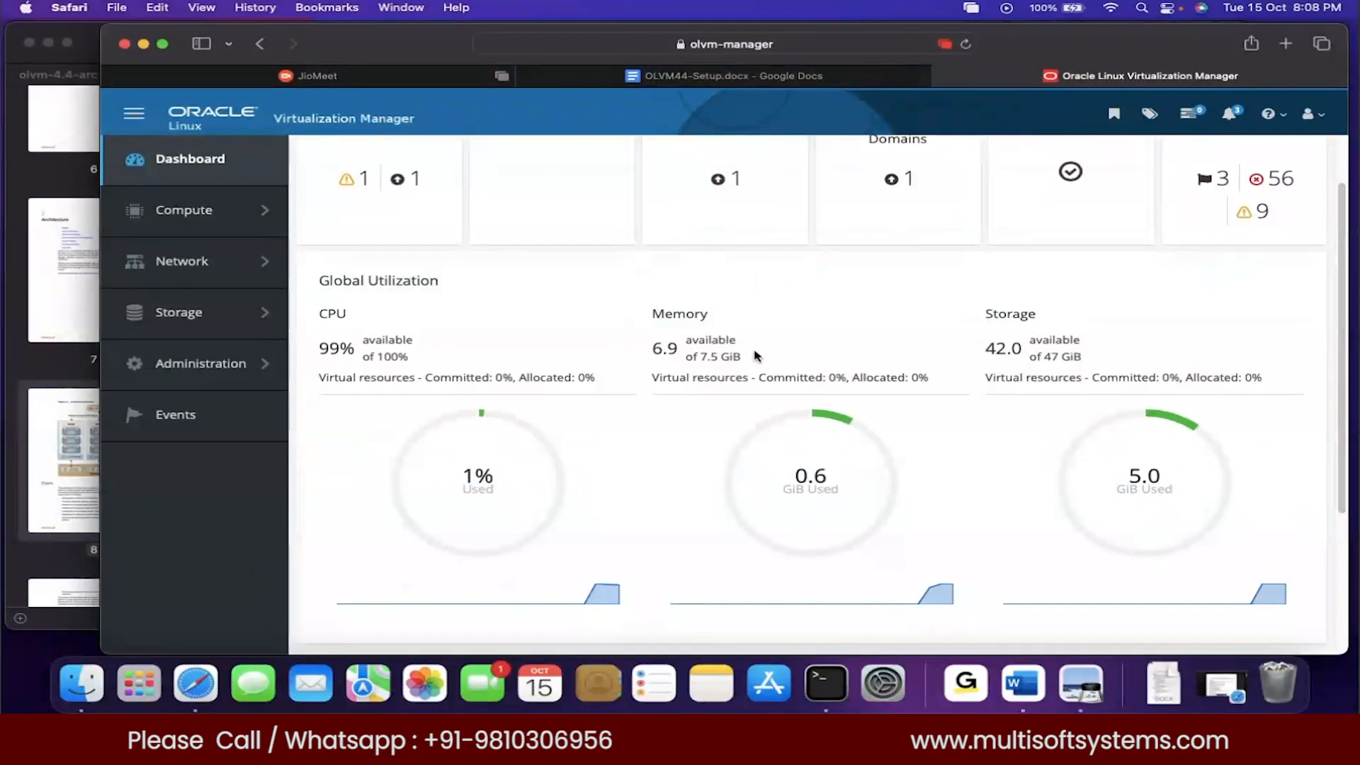
mouse_move(689, 372)
List the storage domains and open the management settings of the NFS domain Data to check its host and export path
left_click(179, 312)
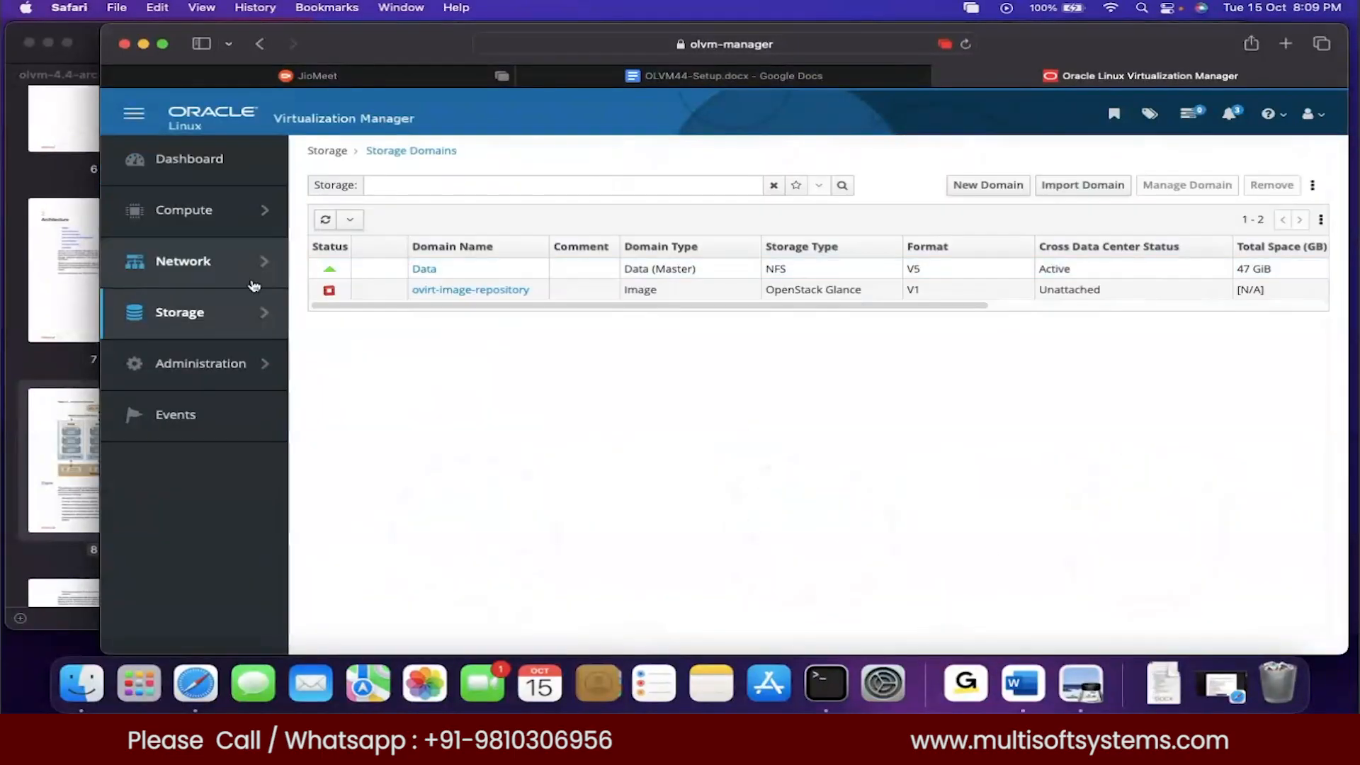
double_click(427, 281)
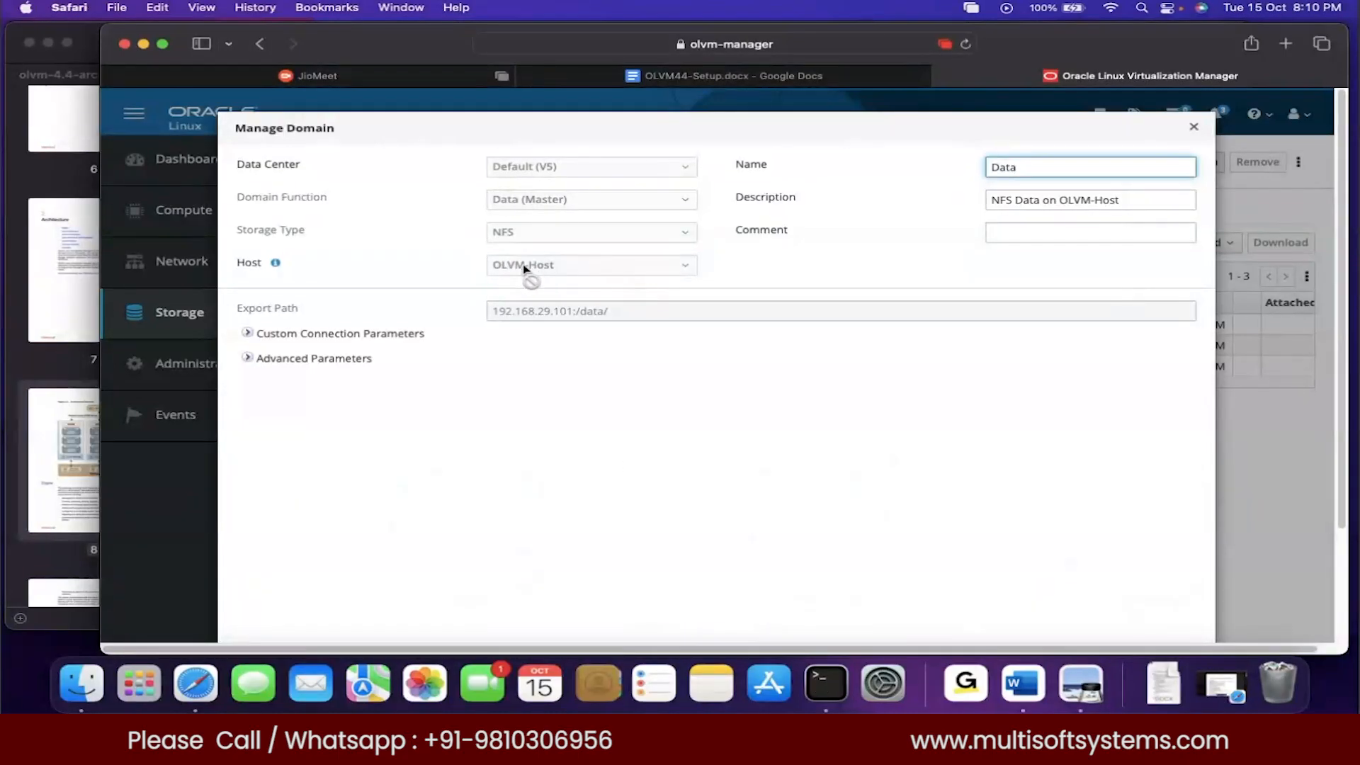
Switch to the terminal and log in to 192.168.29.101 over SSH as root with the account password
key("super+Tab")
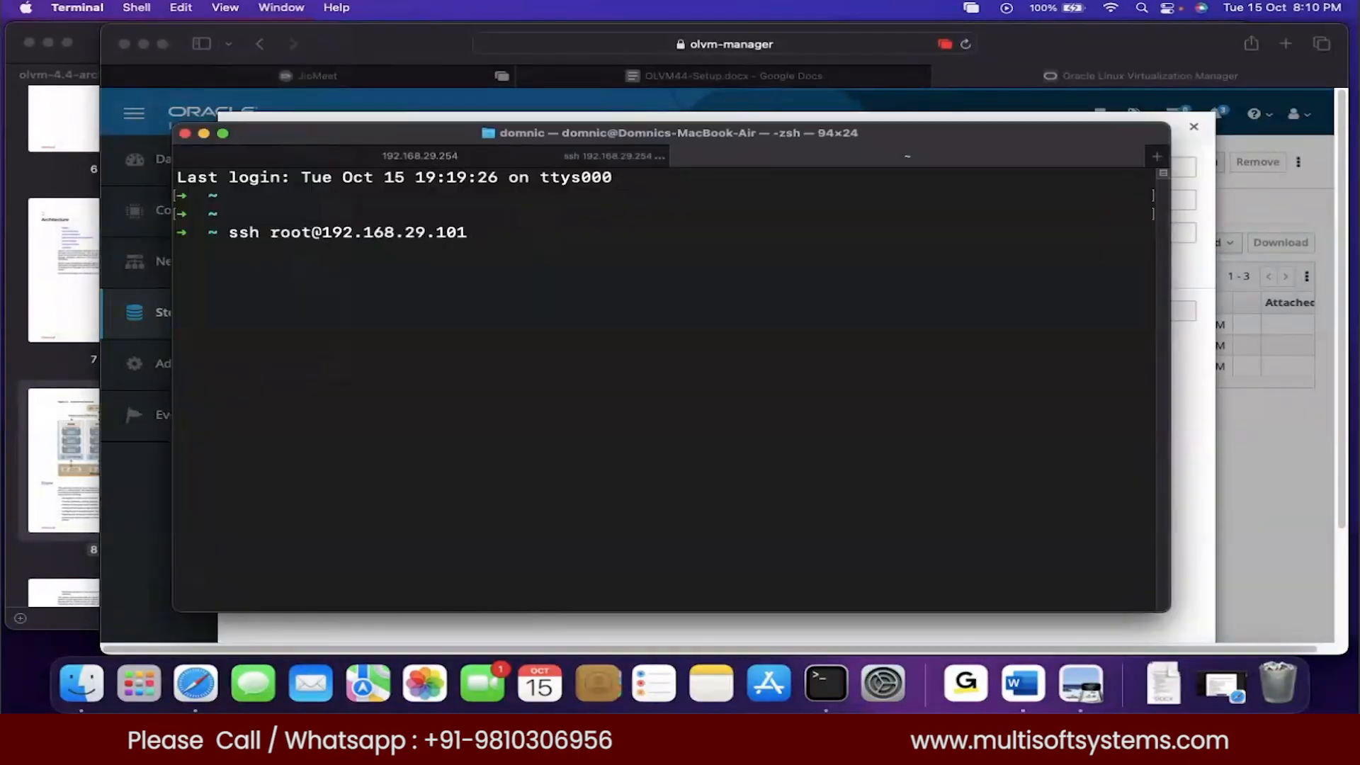
key("Return")
key("Return")
key("Return")
key("Return")
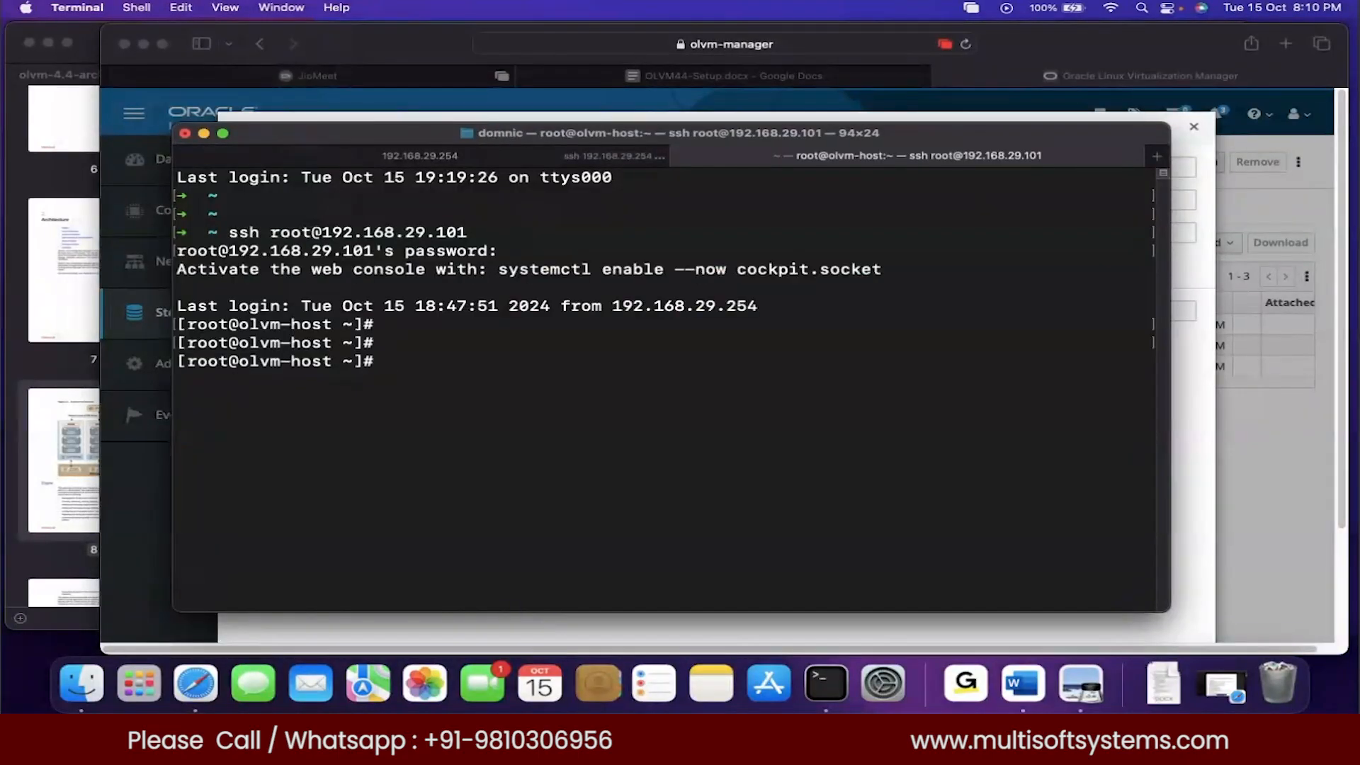
Show the host's network interfaces with "ip a" and its NFS exports with "exportfs"
type("ip a")
key("Return")
type("exportfs")
key("Return")
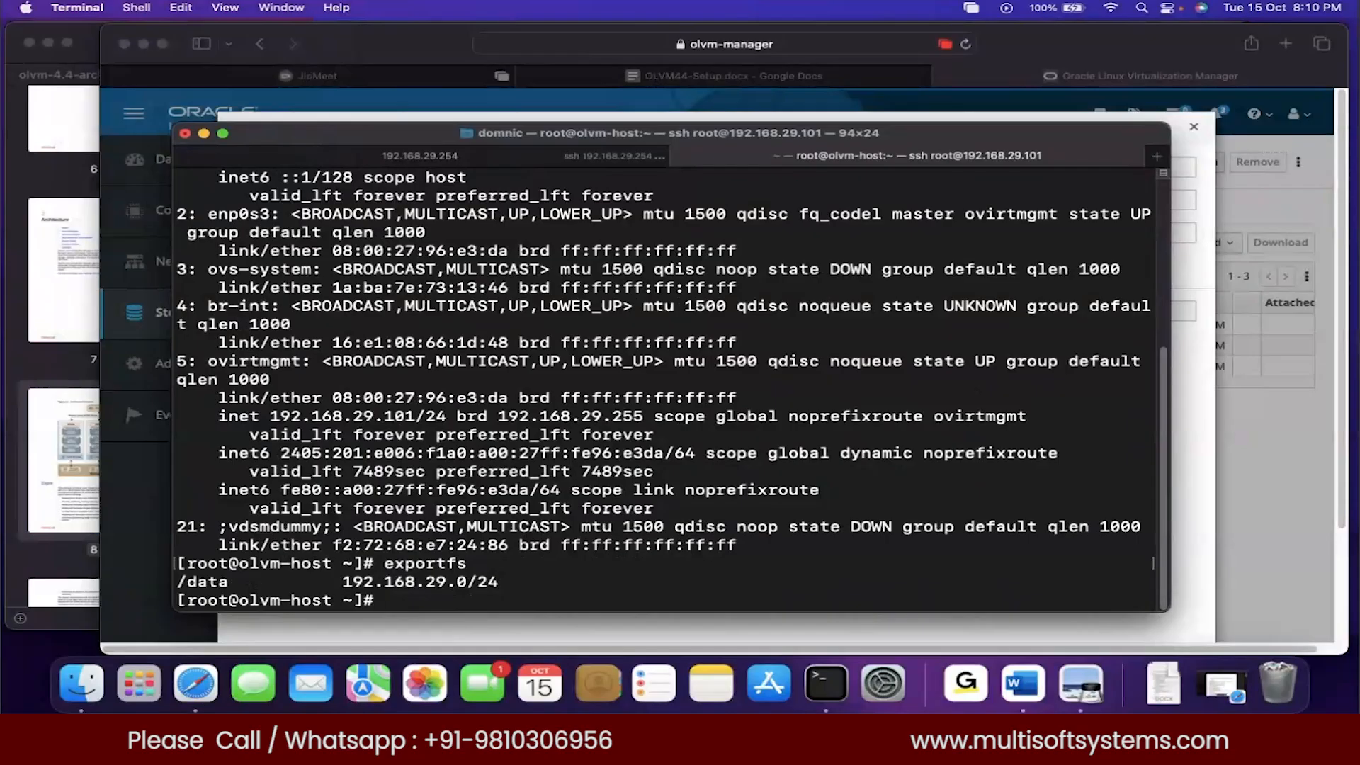
Minimize the terminal and try the ovirtmgmt vNIC profile for nic1 in a new virtual machine
type("system")
left_click(204, 133)
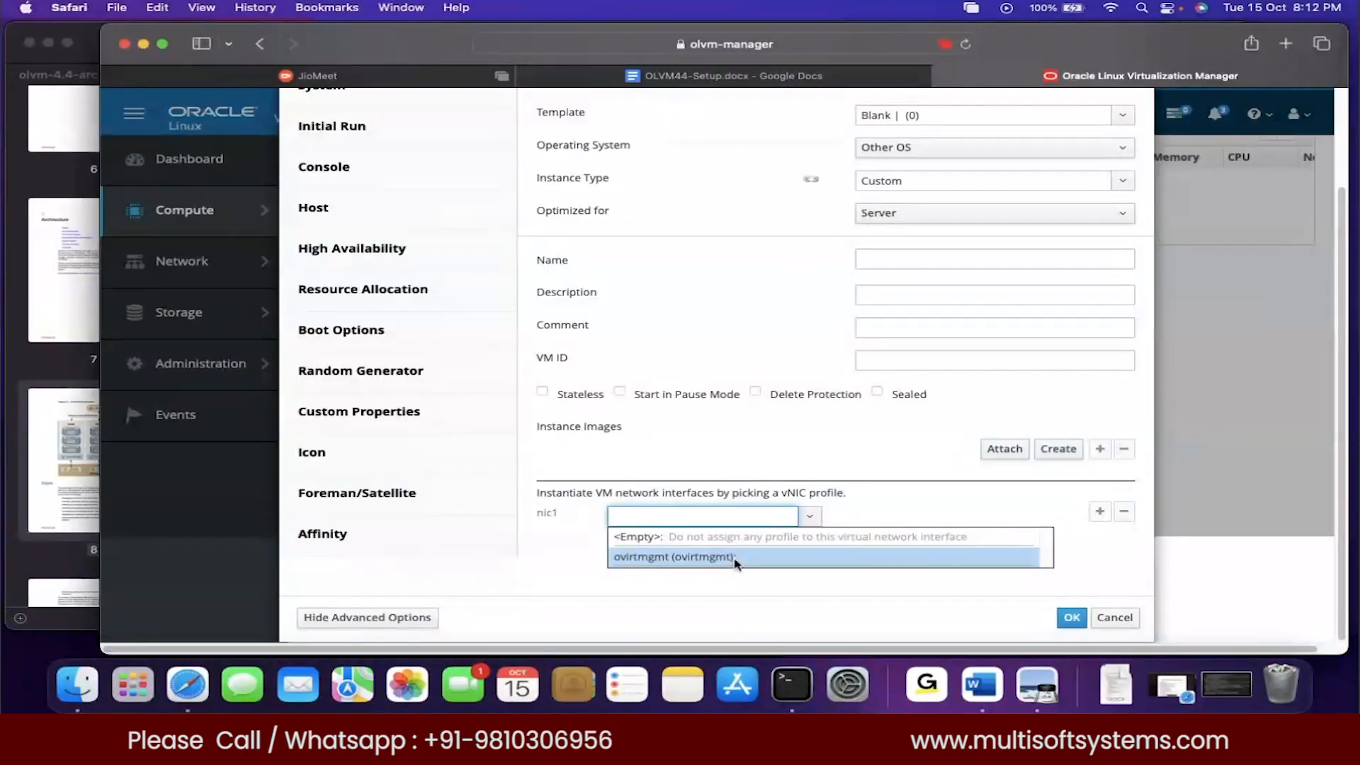
left_click(736, 559)
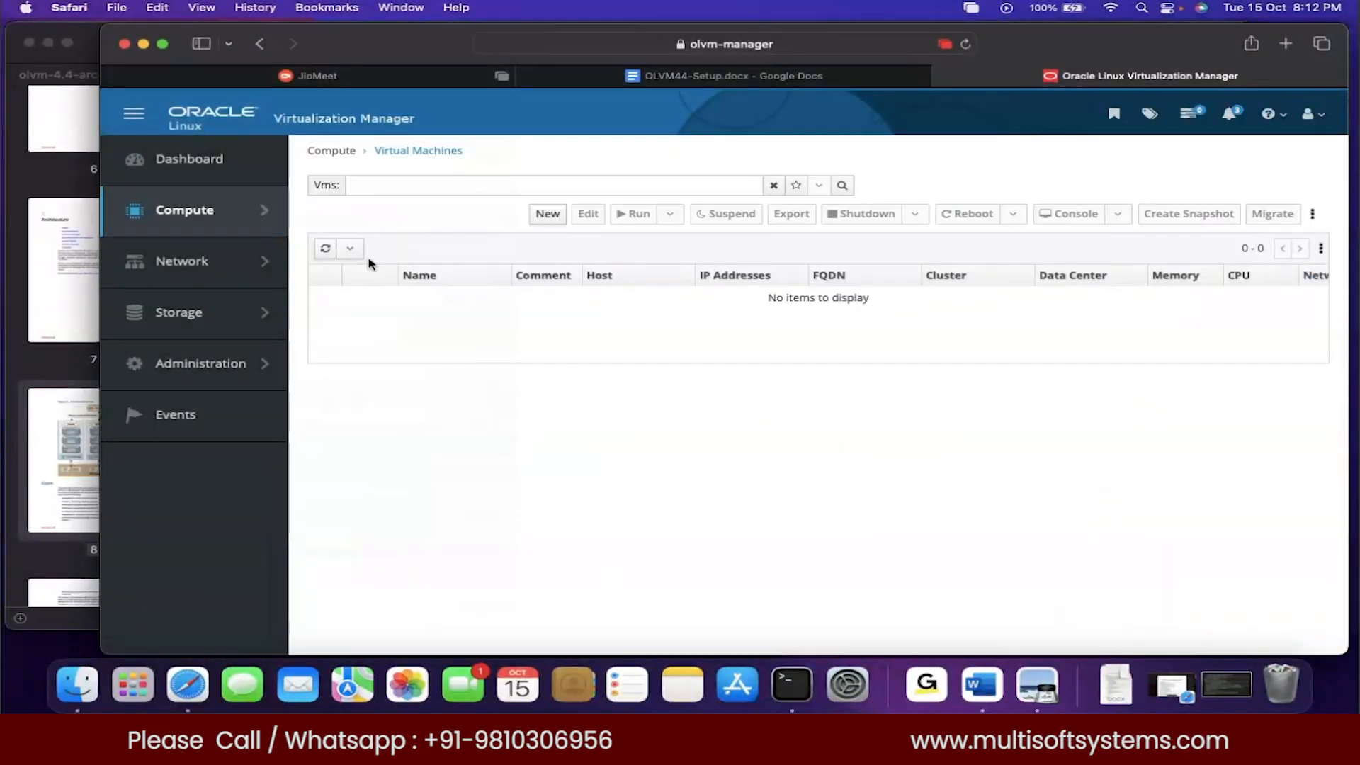
Start an image upload from the Data storage domain's disks, look through the Downloads folder, and cancel the file selection
mouse_move(192, 209)
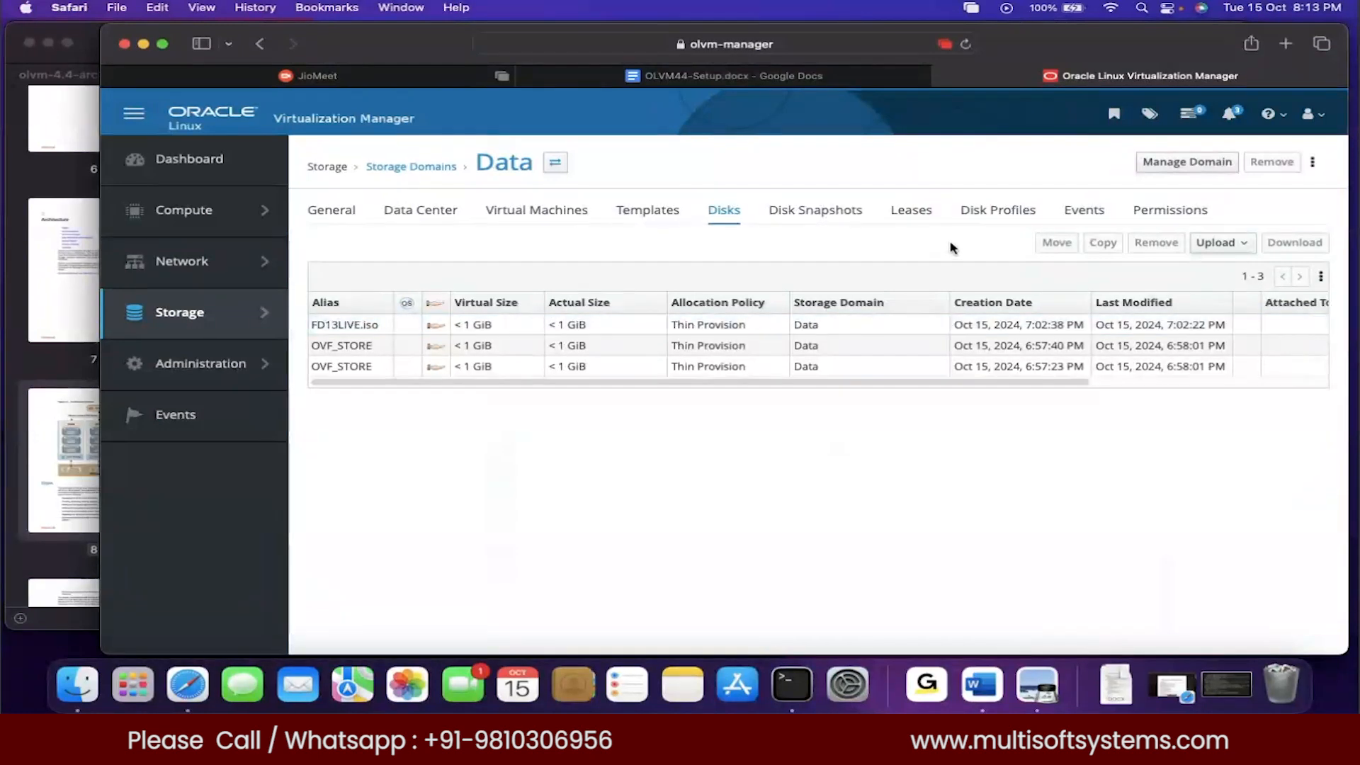
left_click(1224, 249)
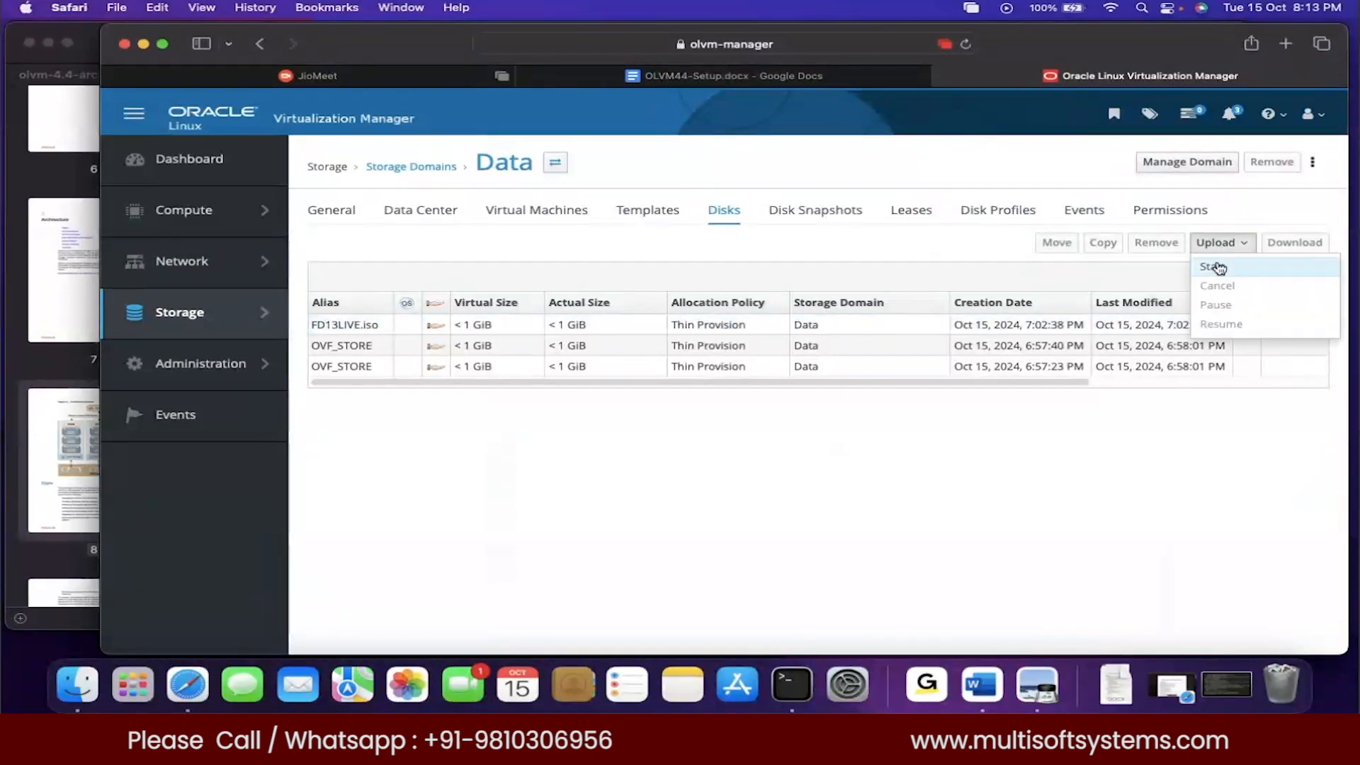
left_click(1211, 266)
left_click(452, 172)
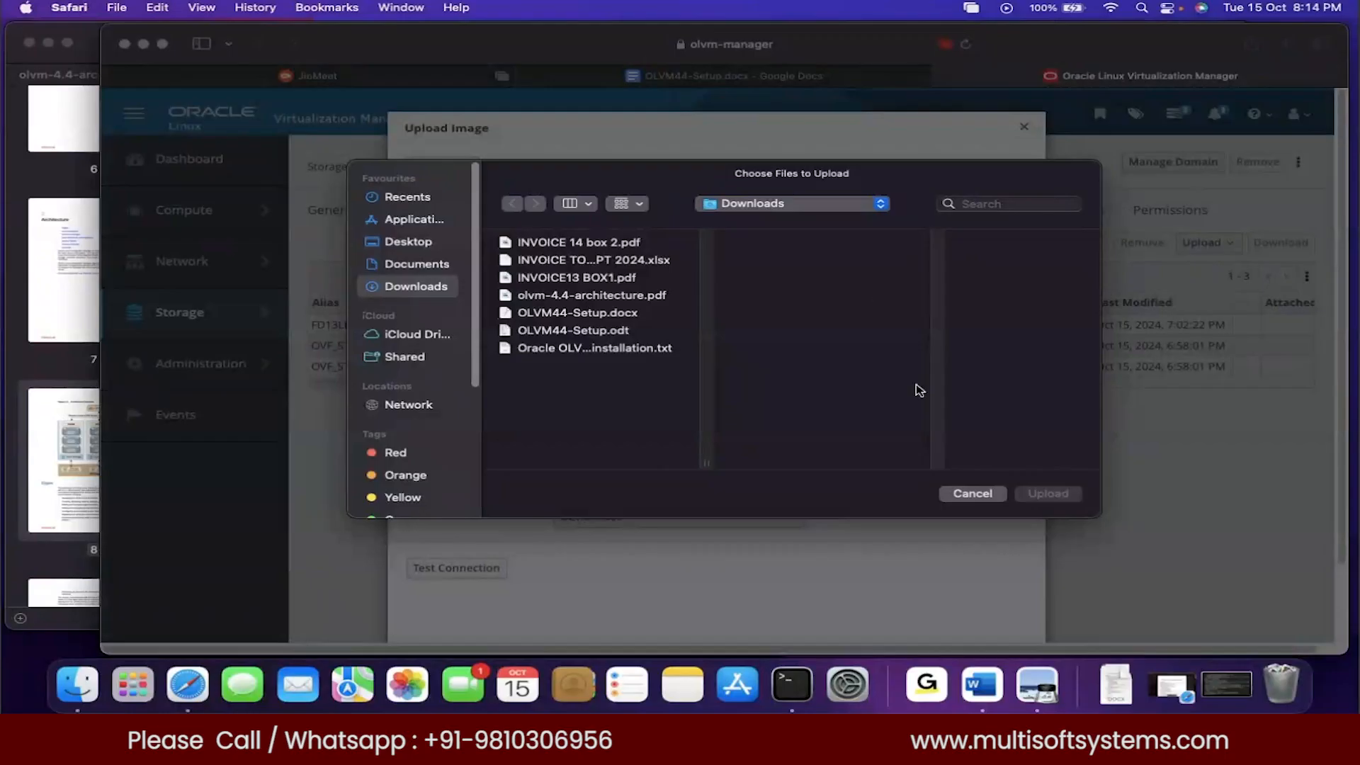
left_click(972, 494)
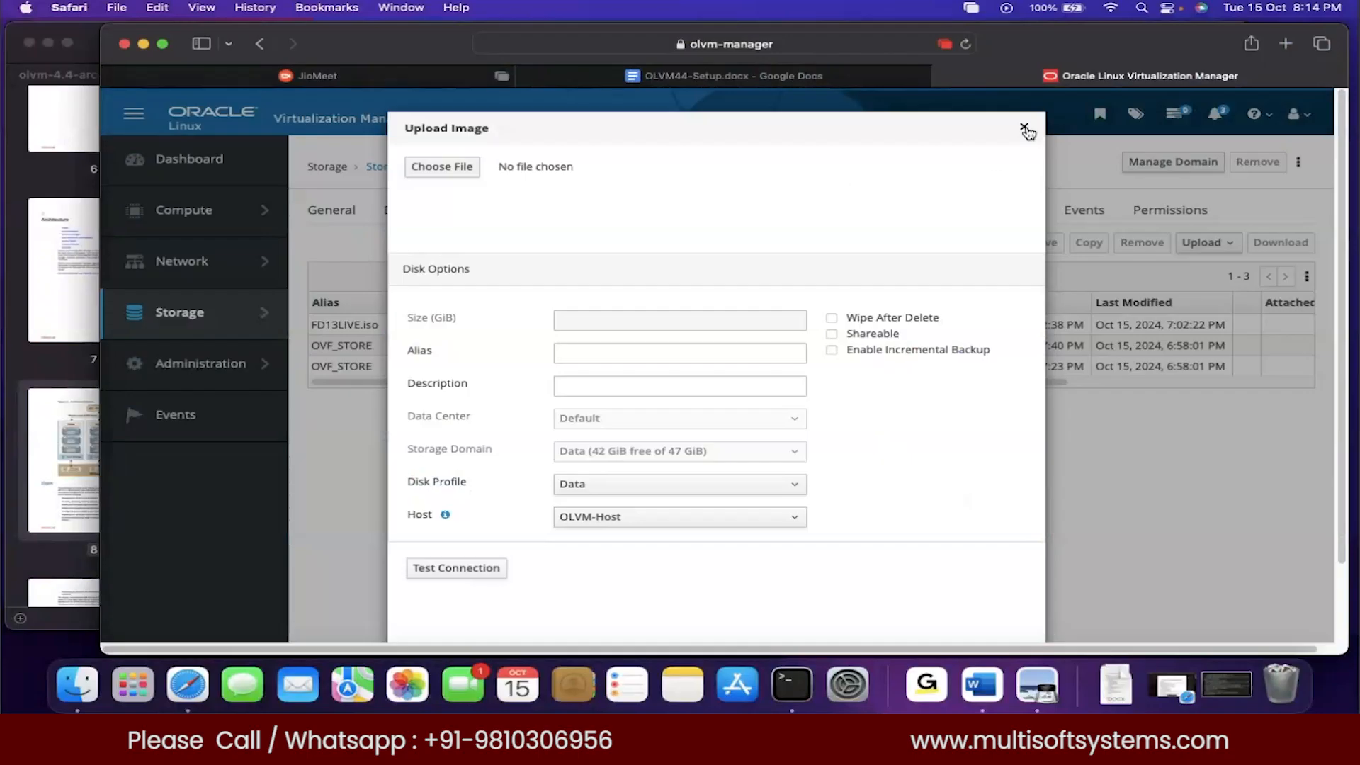
Check the available disk profiles and hosts for the image upload, test the connection, and close the upload form
left_click(603, 487)
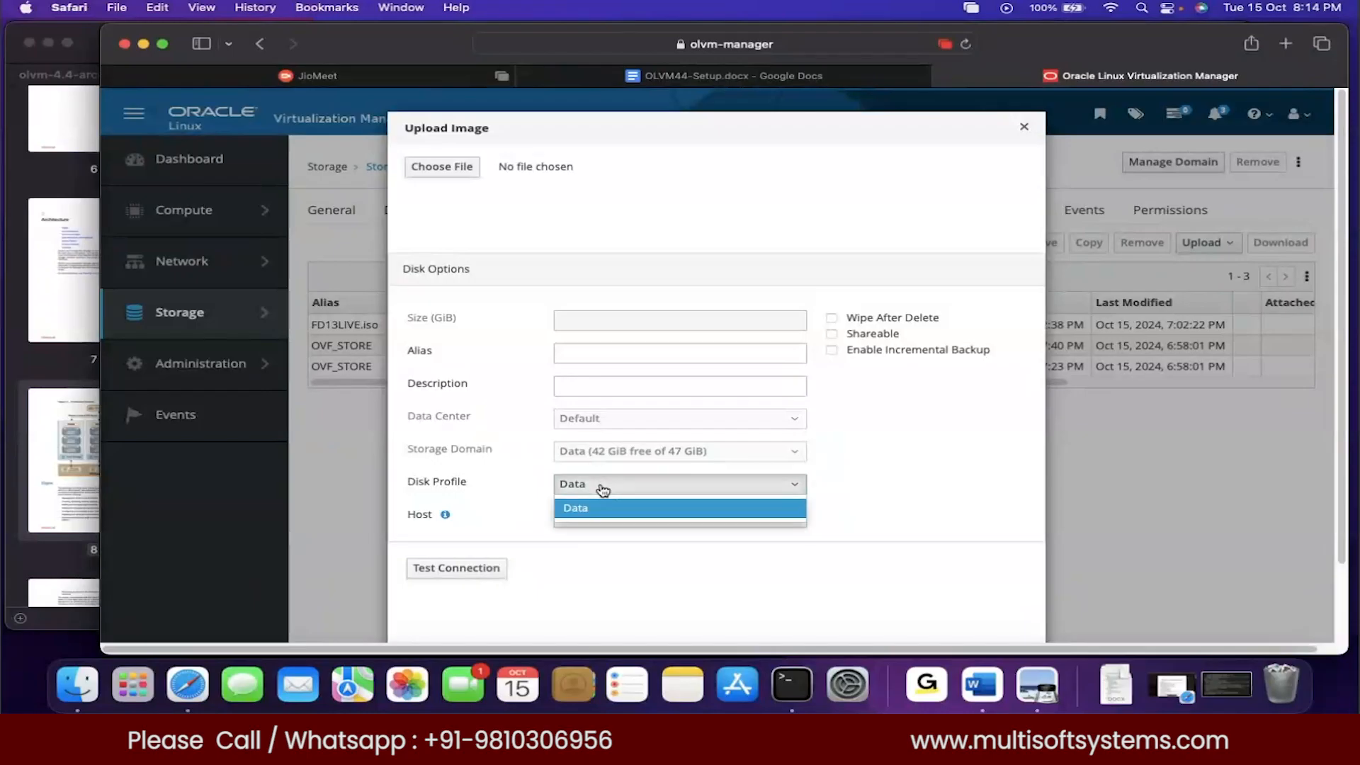
left_click(984, 452)
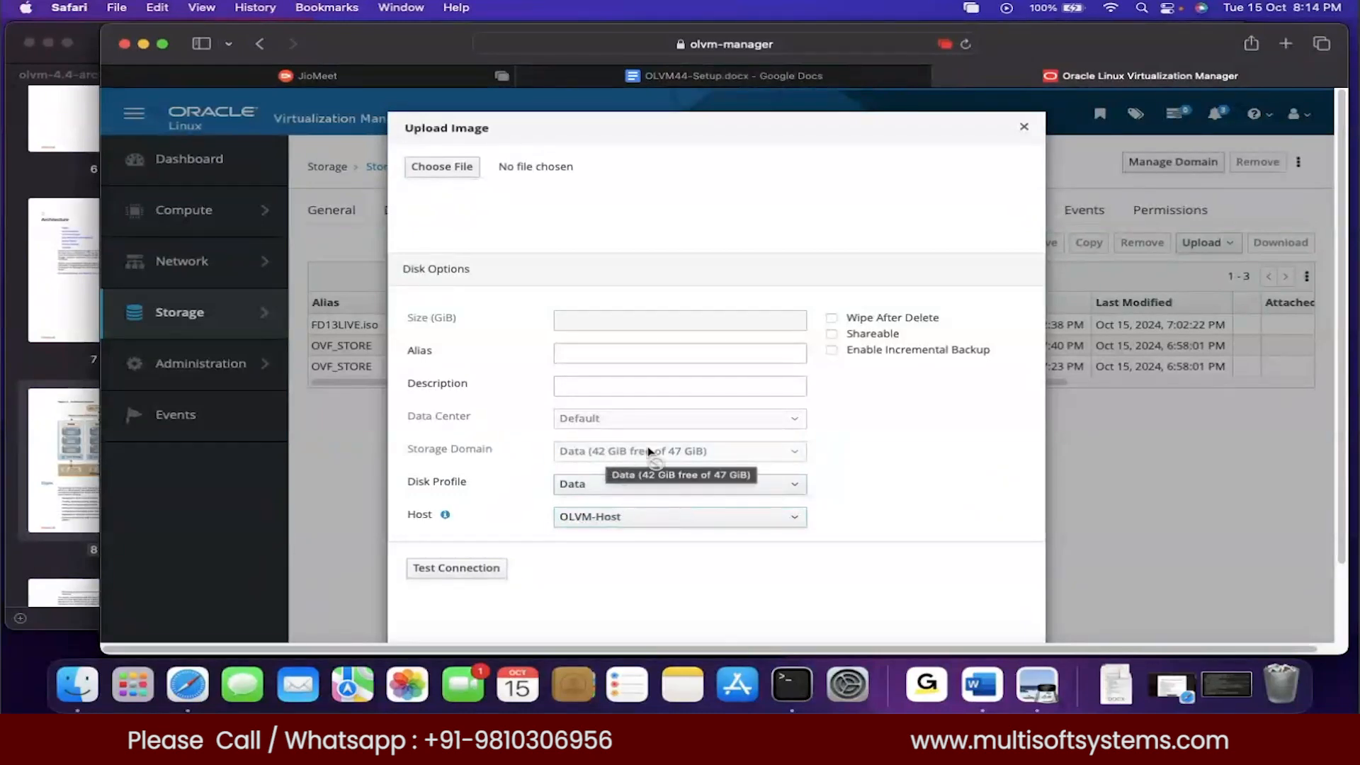
left_click(663, 518)
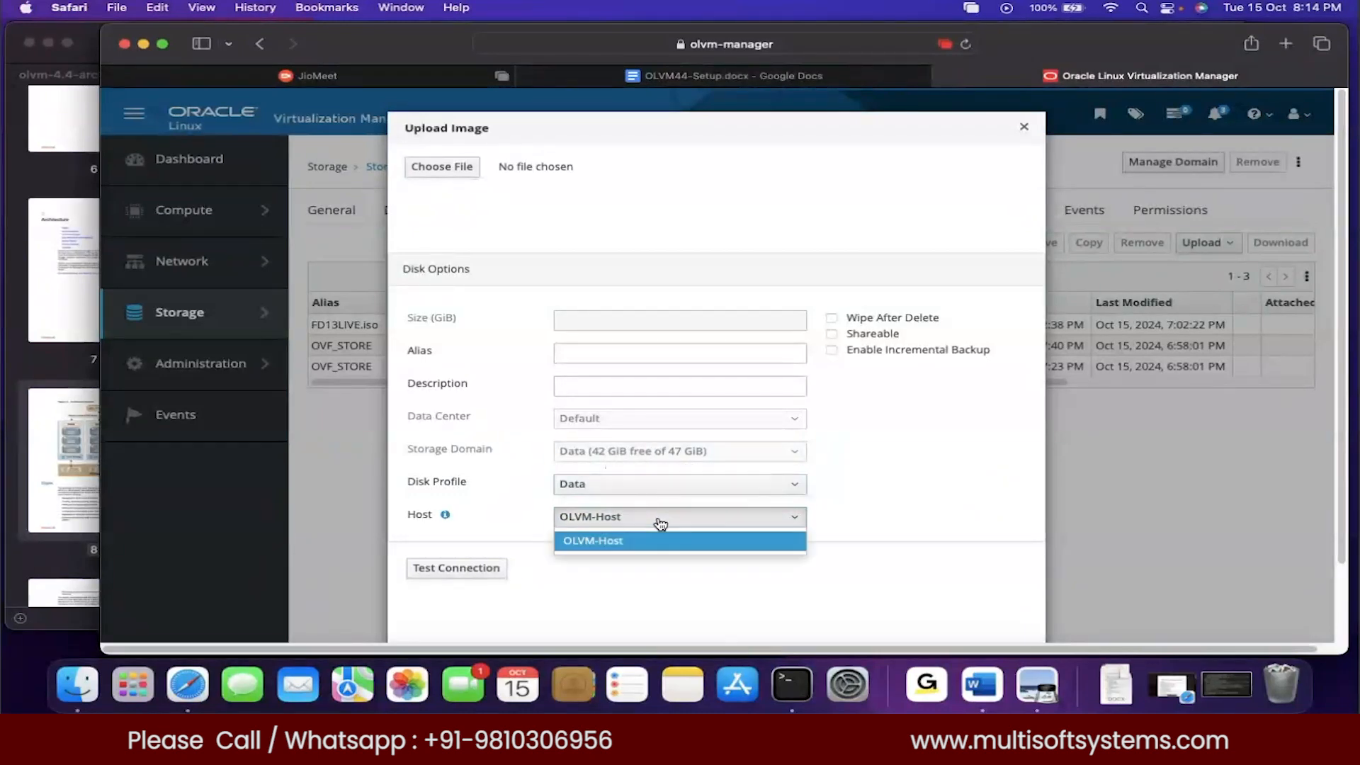
left_click(859, 532)
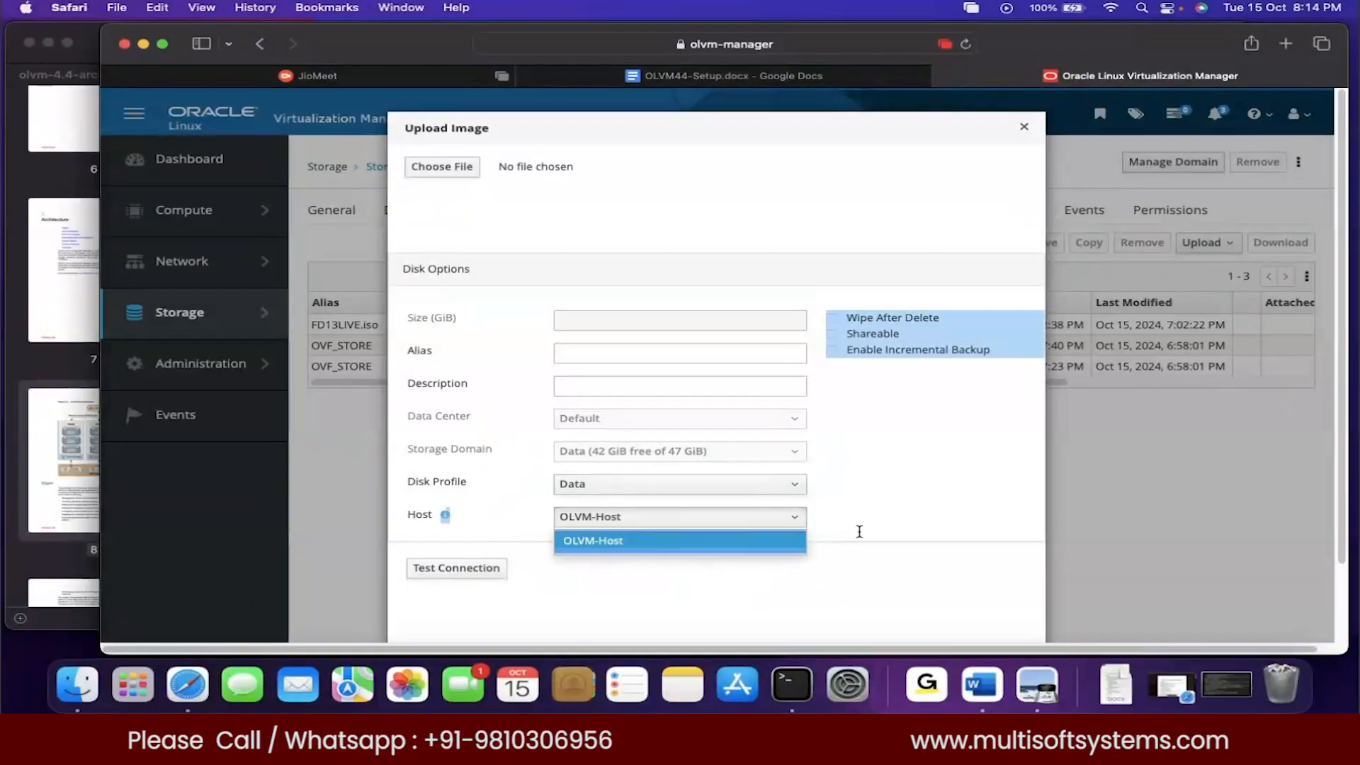
left_click(858, 495)
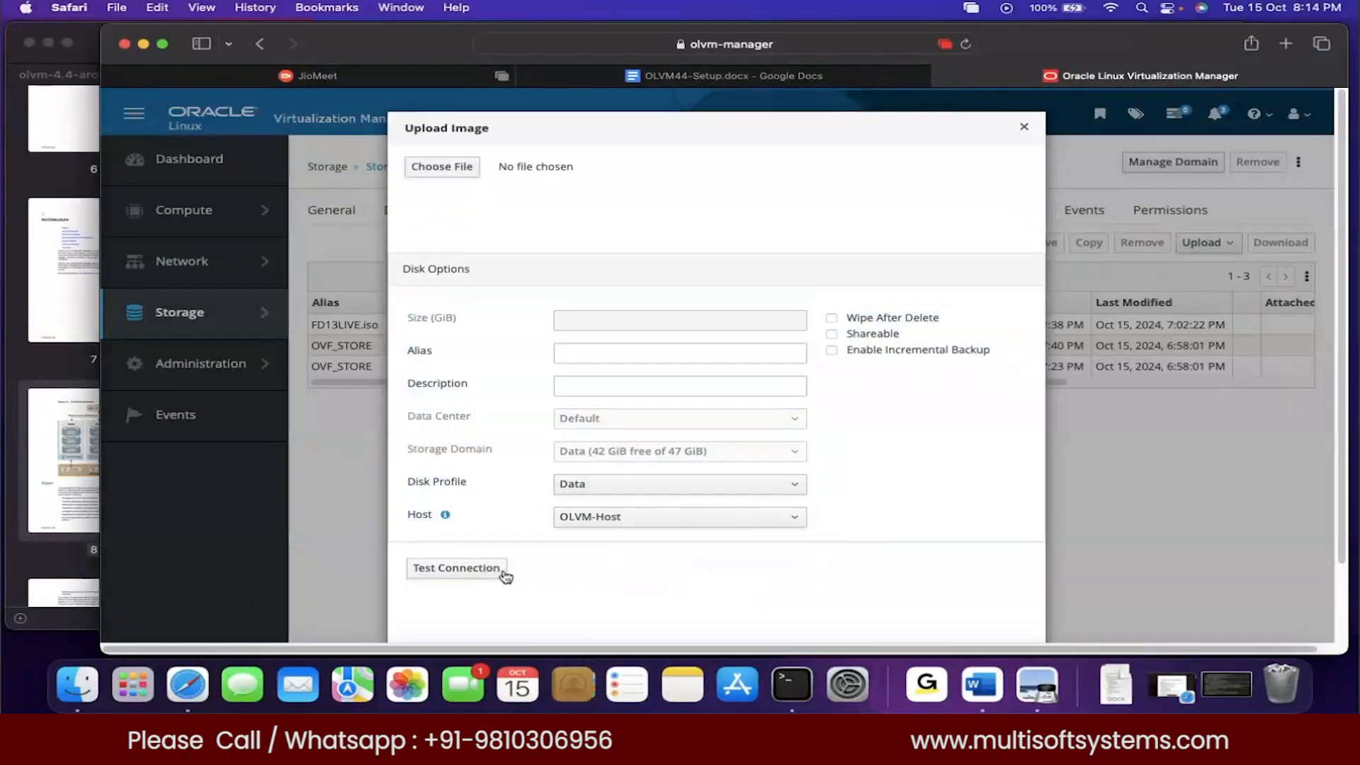
left_click(477, 571)
left_click(1023, 127)
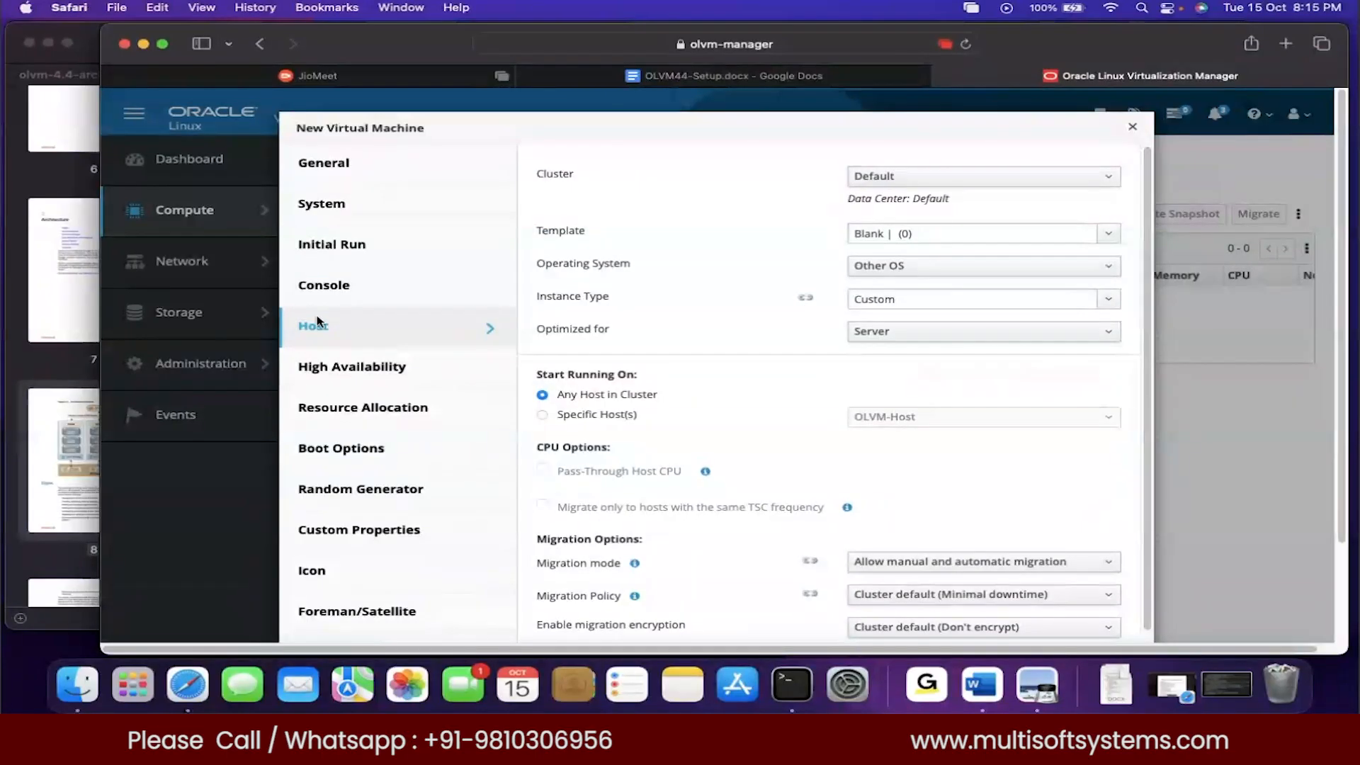
Look through the Custom Properties, Random Generator and Resource Allocation settings of a new virtual machine
left_click(337, 413)
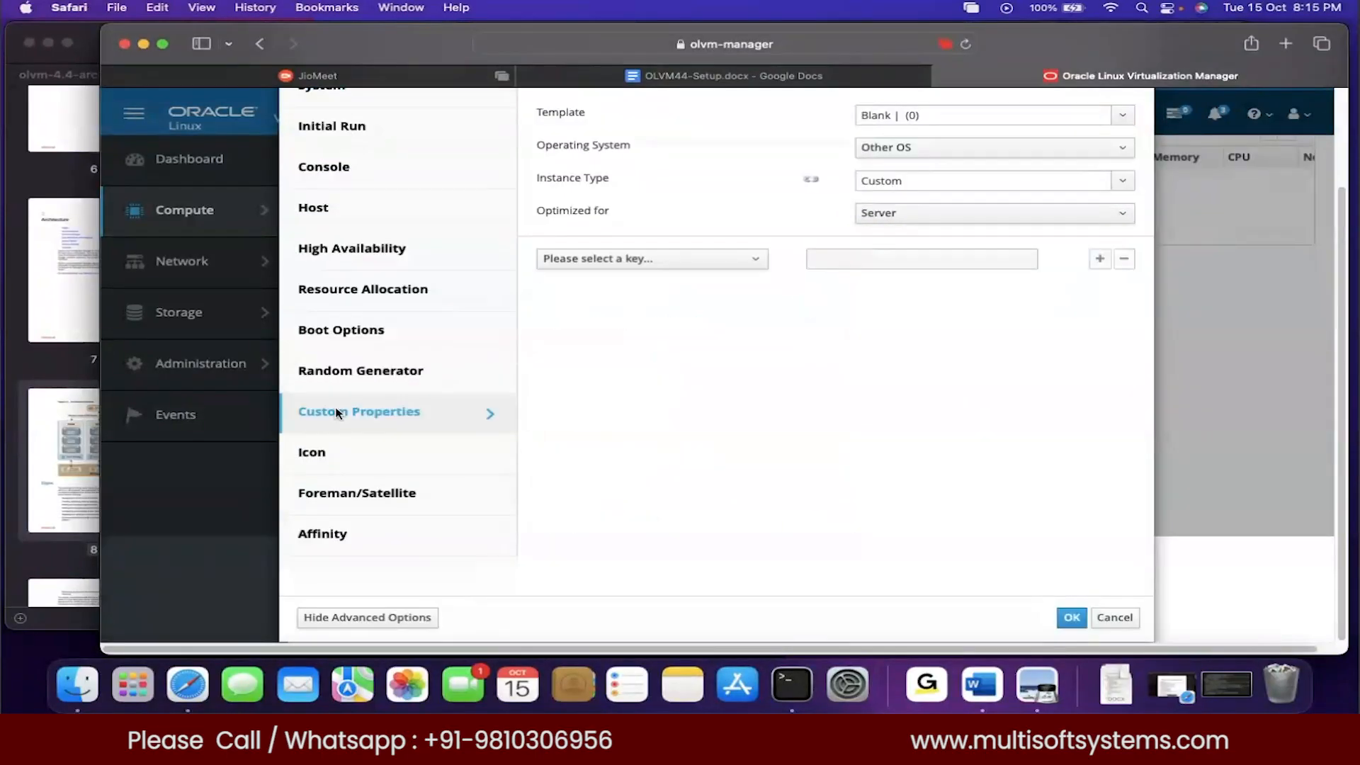
left_click(365, 372)
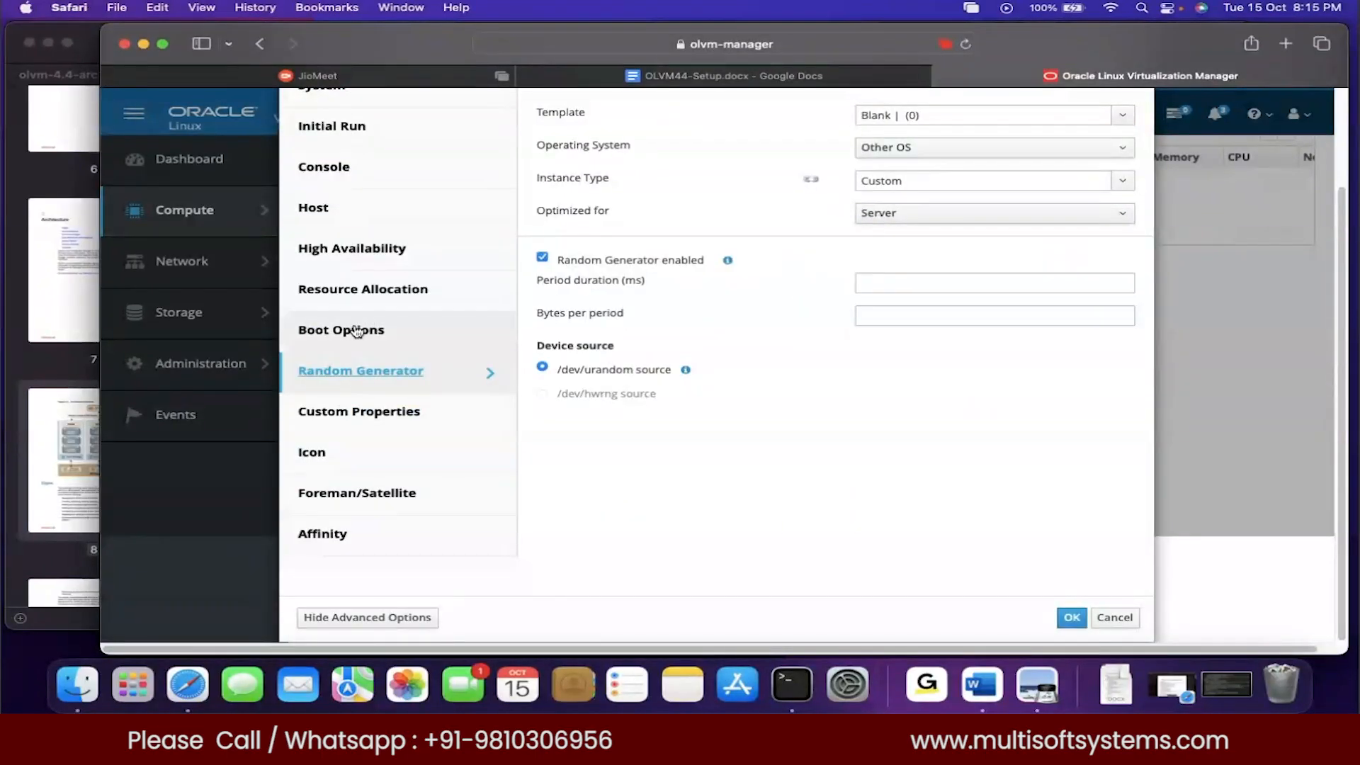
left_click(358, 290)
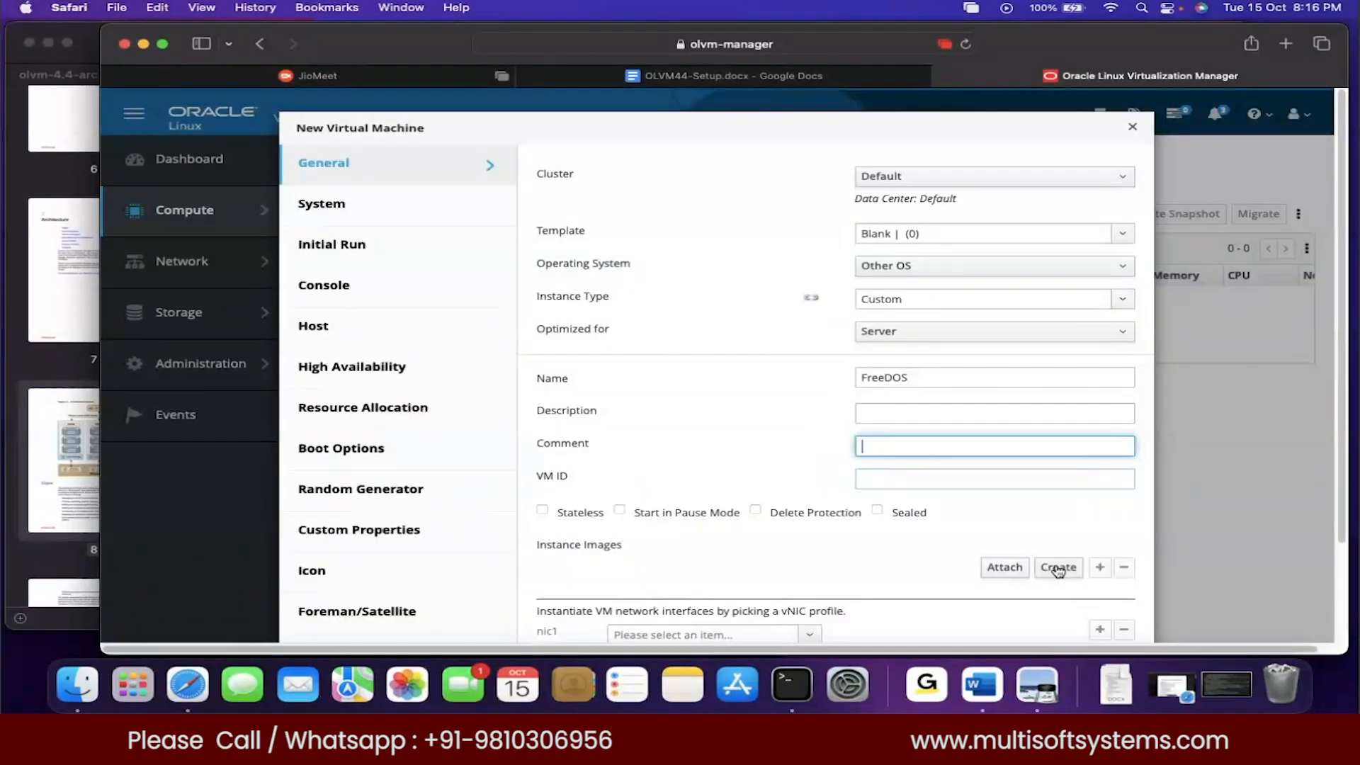
Create a 2 GiB bootable disk for the FreeDOS virtual machine and assign the ovirtmgmt profile to nic1
left_click(1058, 569)
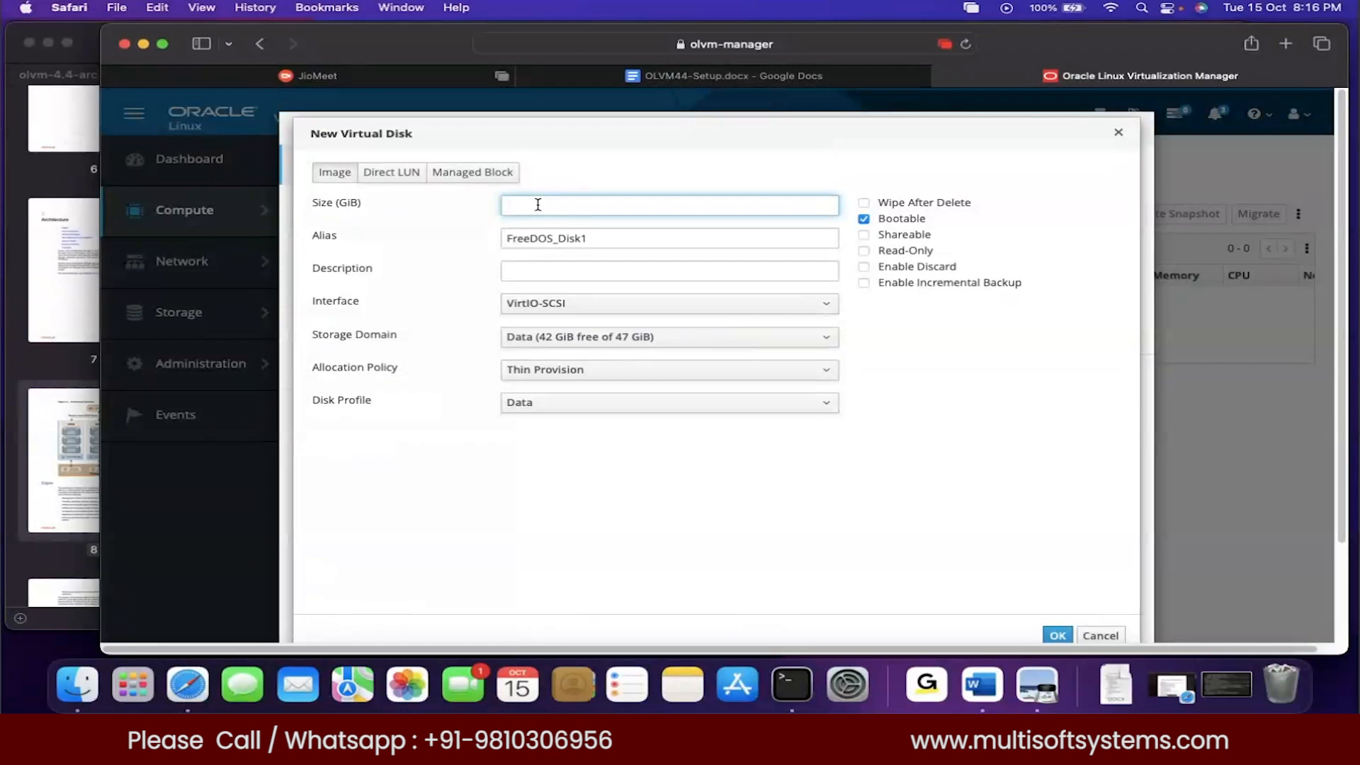
type("2")
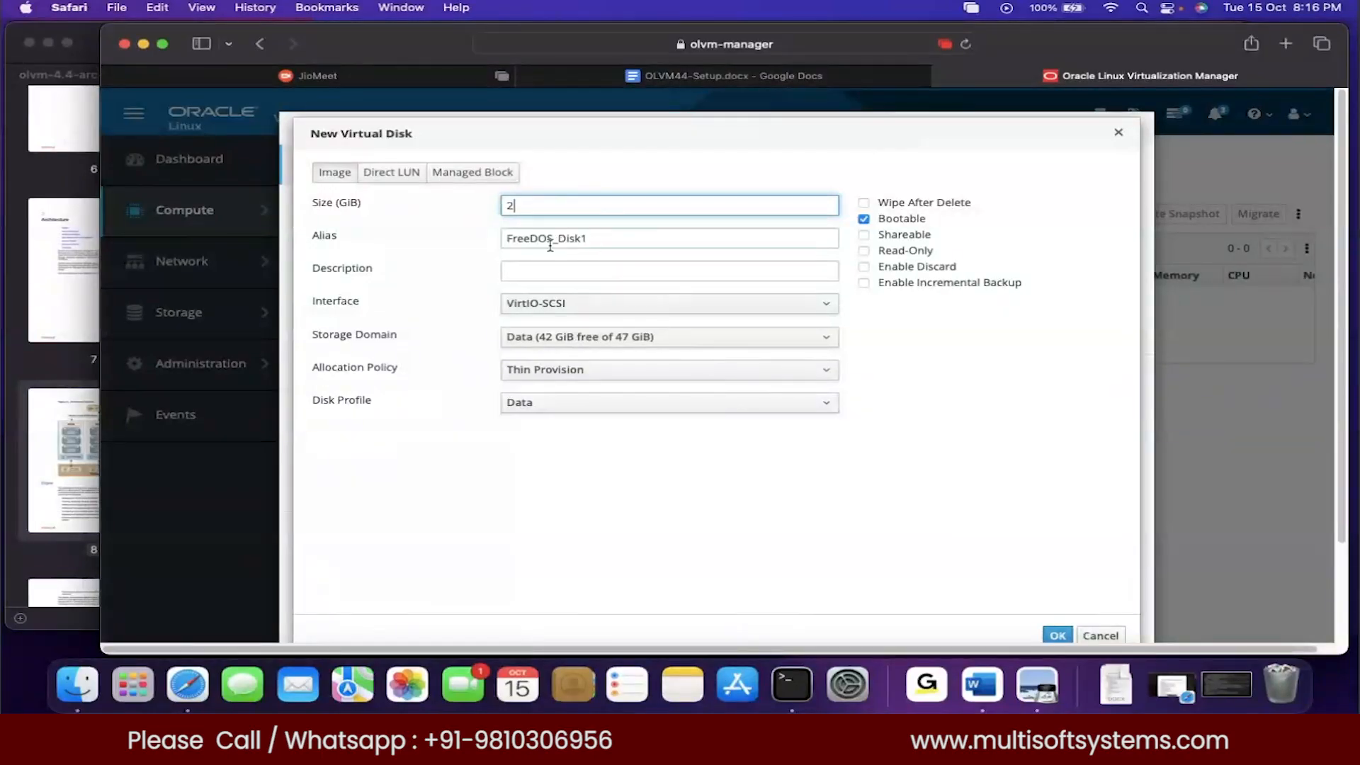
key("Return")
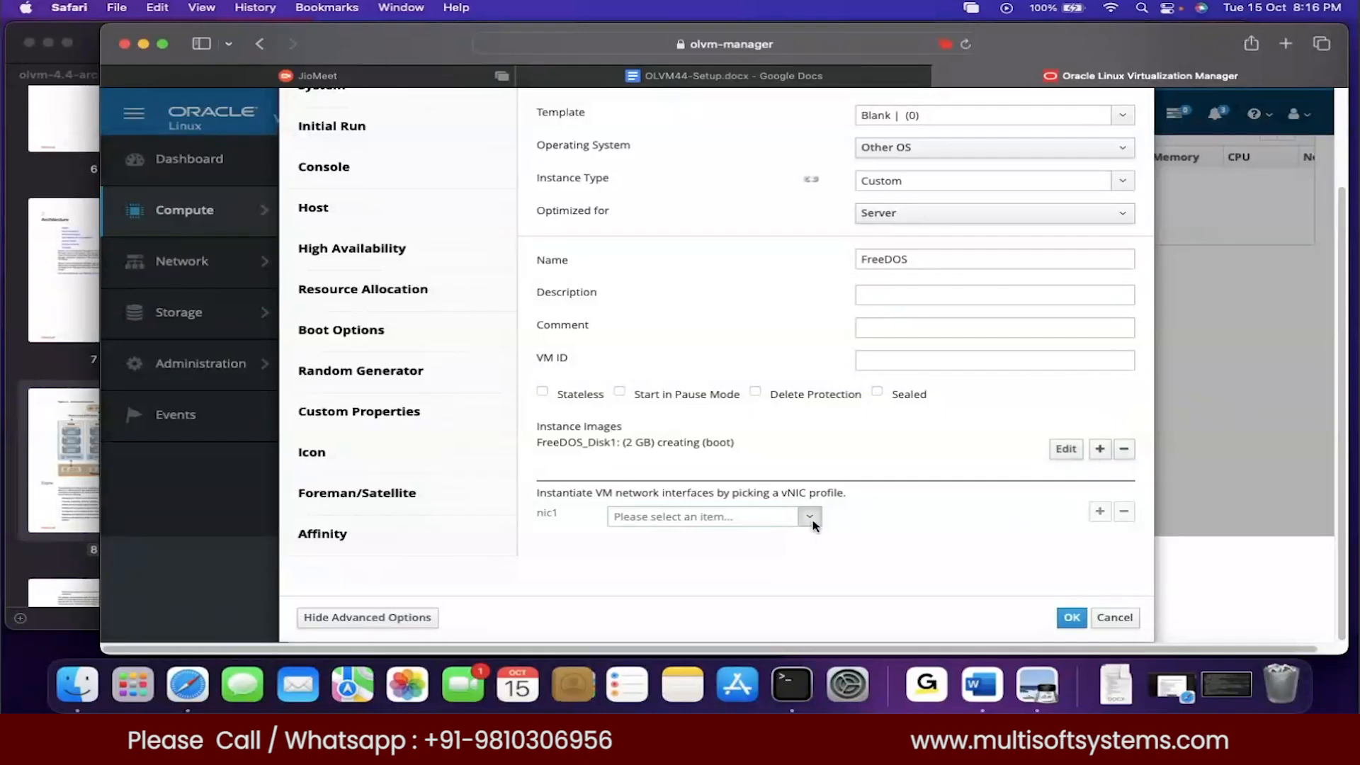
left_click(810, 521)
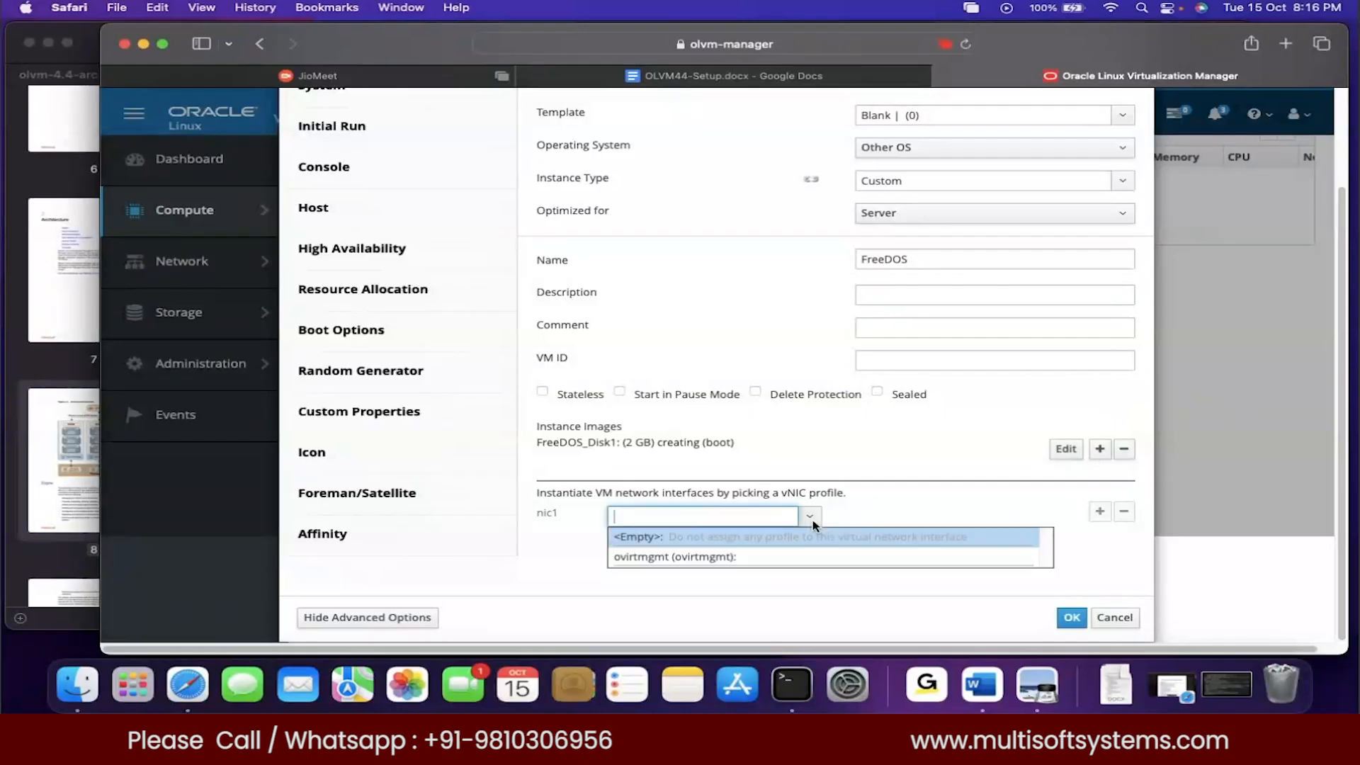
left_click(687, 558)
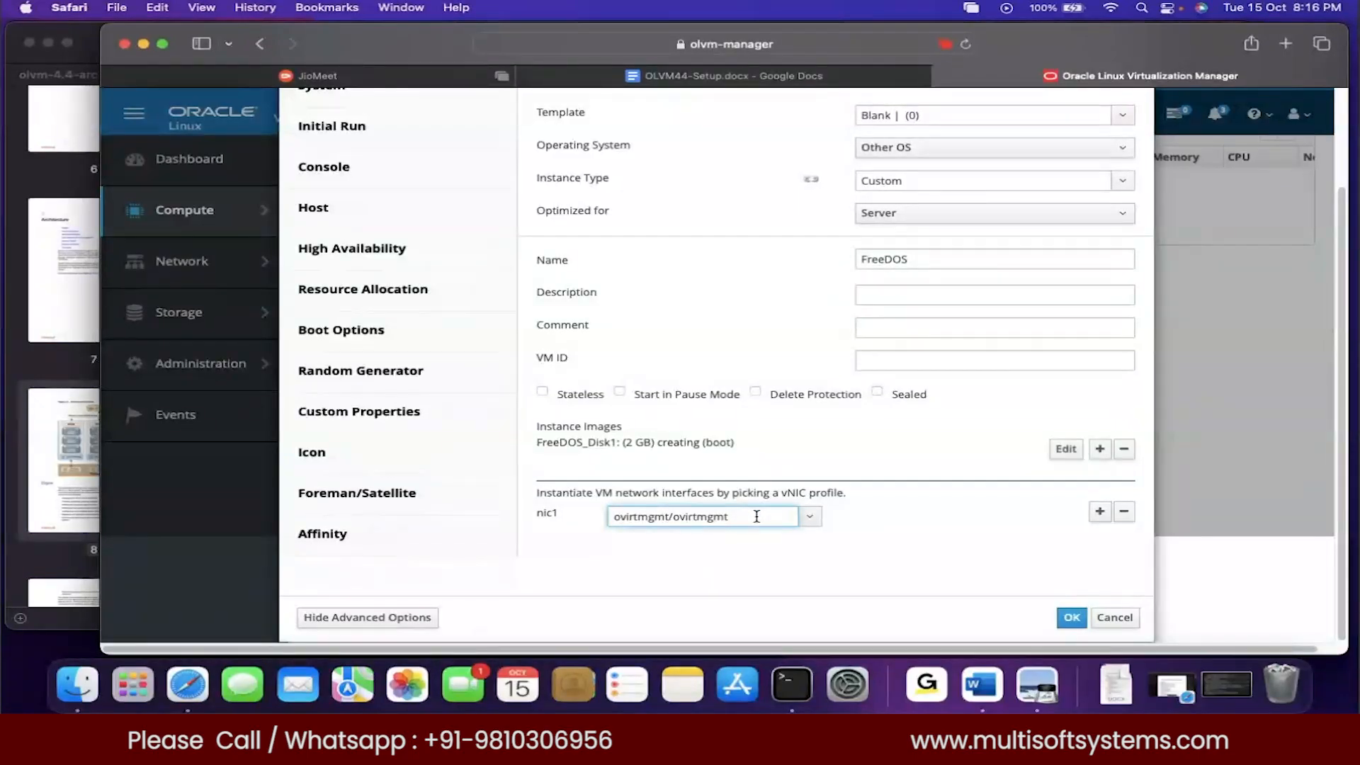
Attach FD13LIVE.iso as the CD in the FreeDOS virtual machine's boot options
left_click(356, 337)
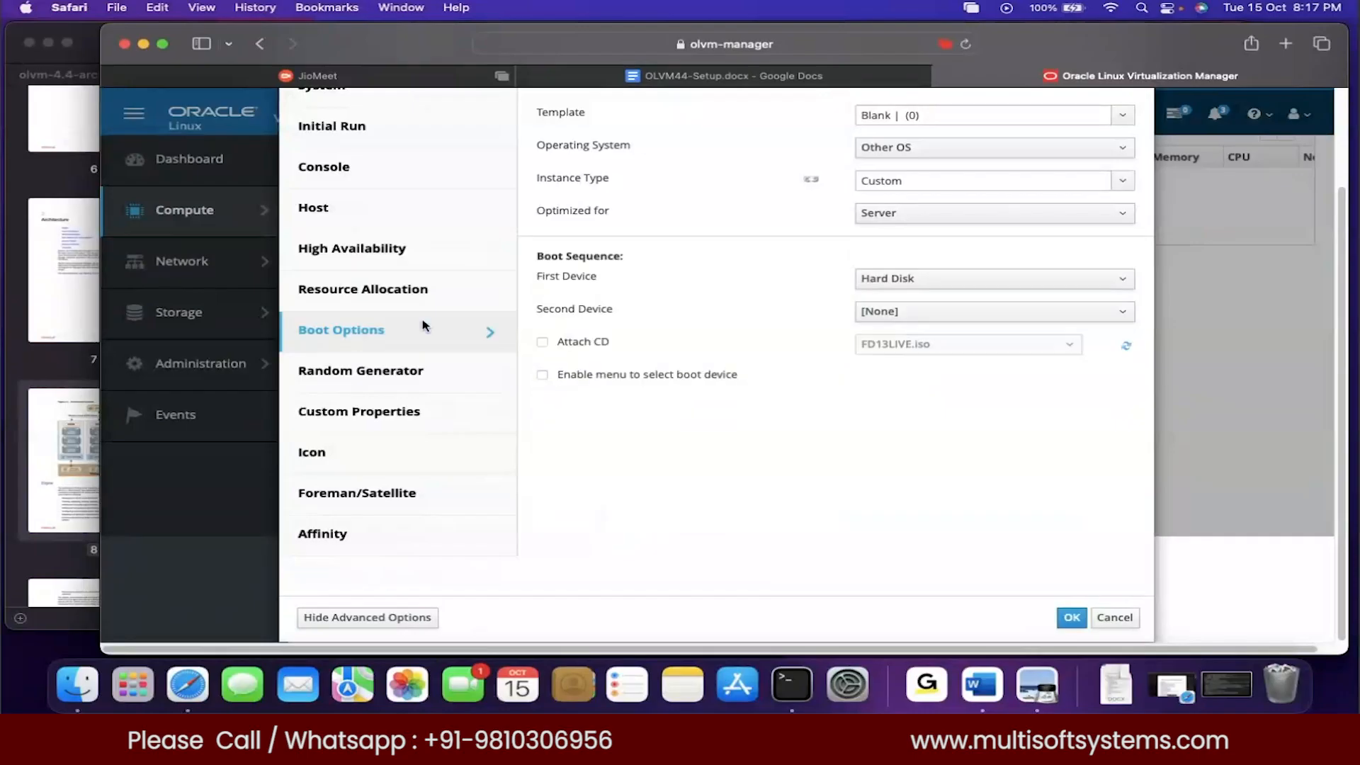
left_click(543, 345)
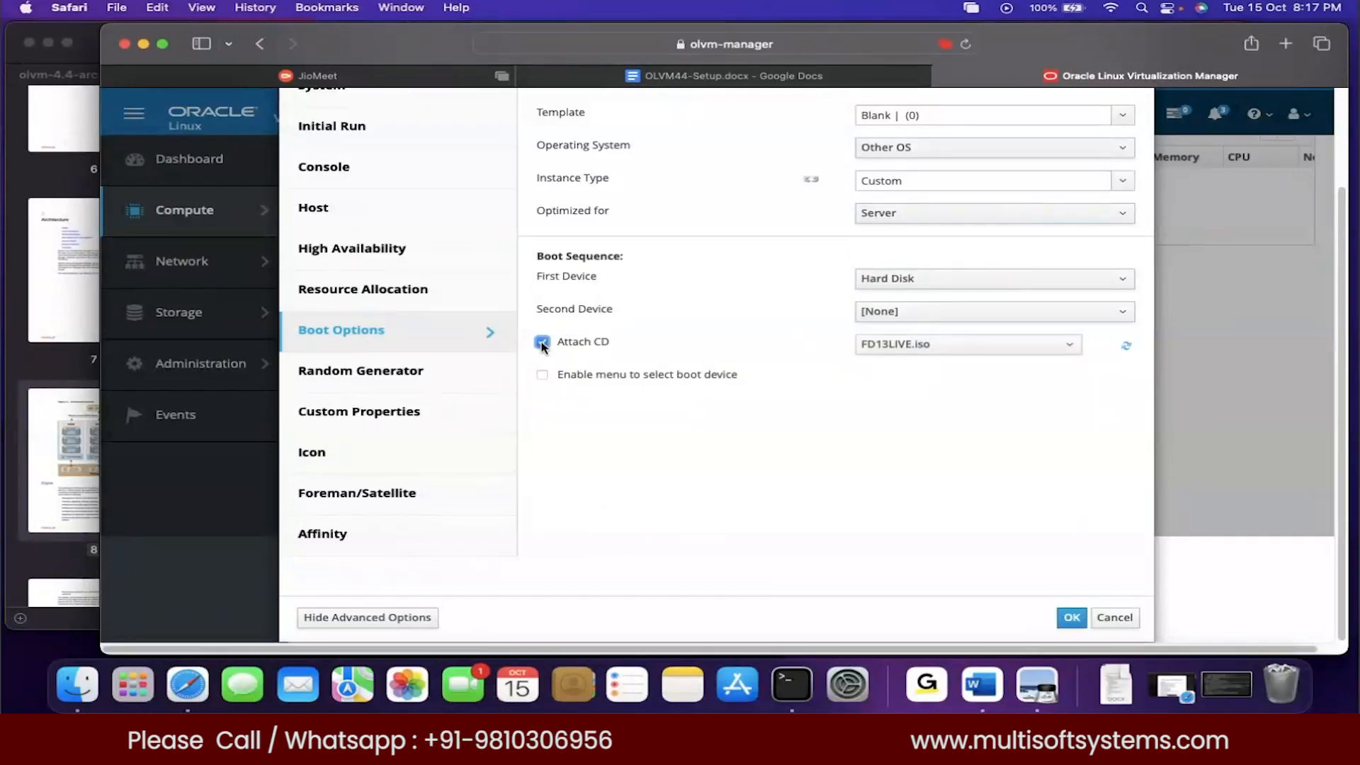
left_click(1039, 347)
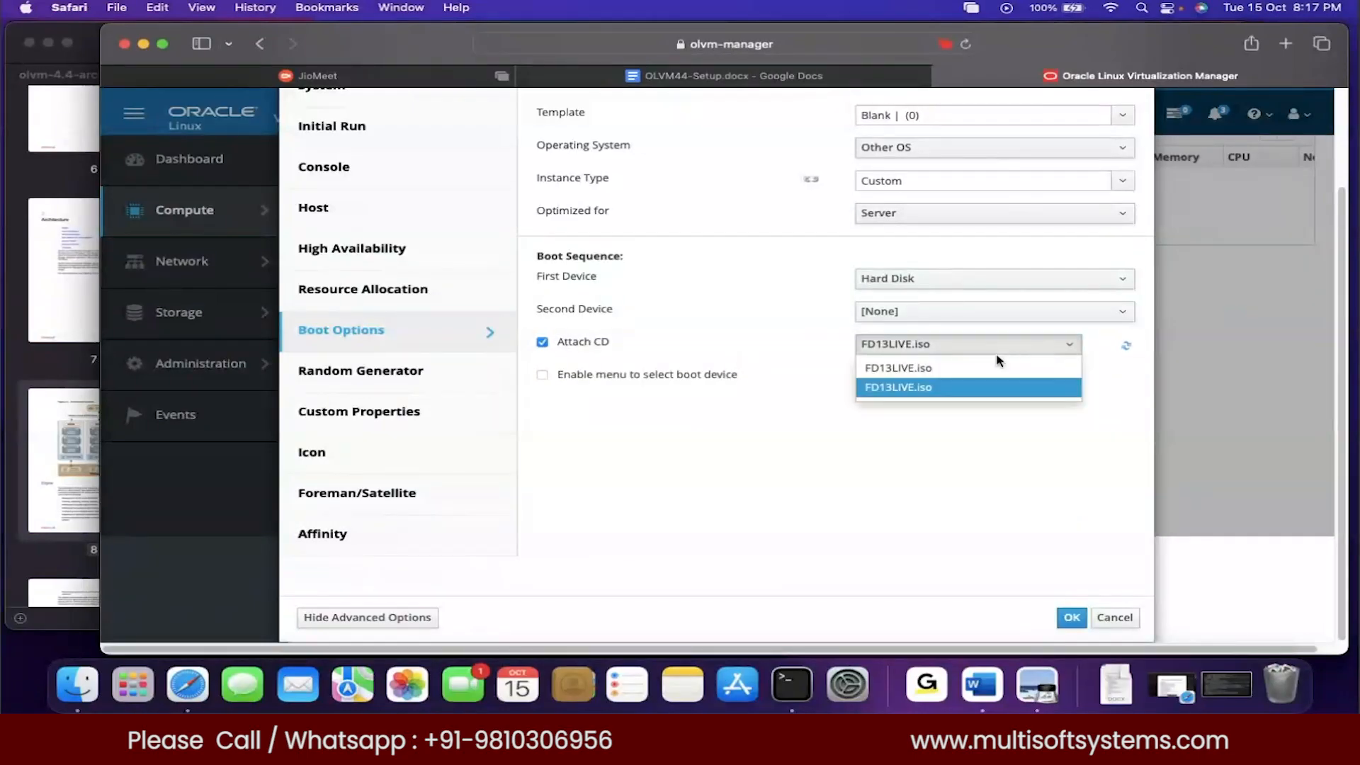
left_click(925, 390)
left_click(947, 351)
left_click(917, 387)
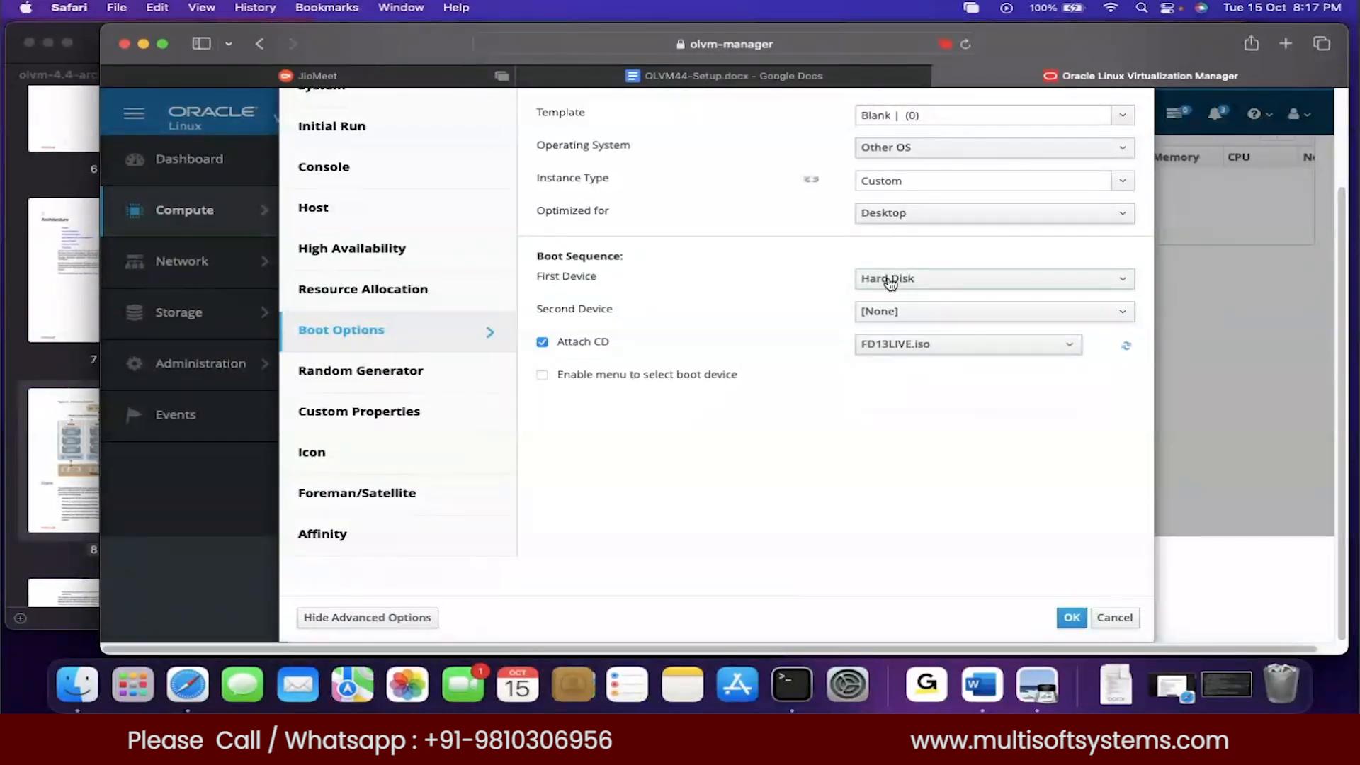
Set CD-ROM as the first boot device and Hard Disk as the second, and create the virtual machine
left_click(947, 286)
left_click(912, 313)
left_click(913, 313)
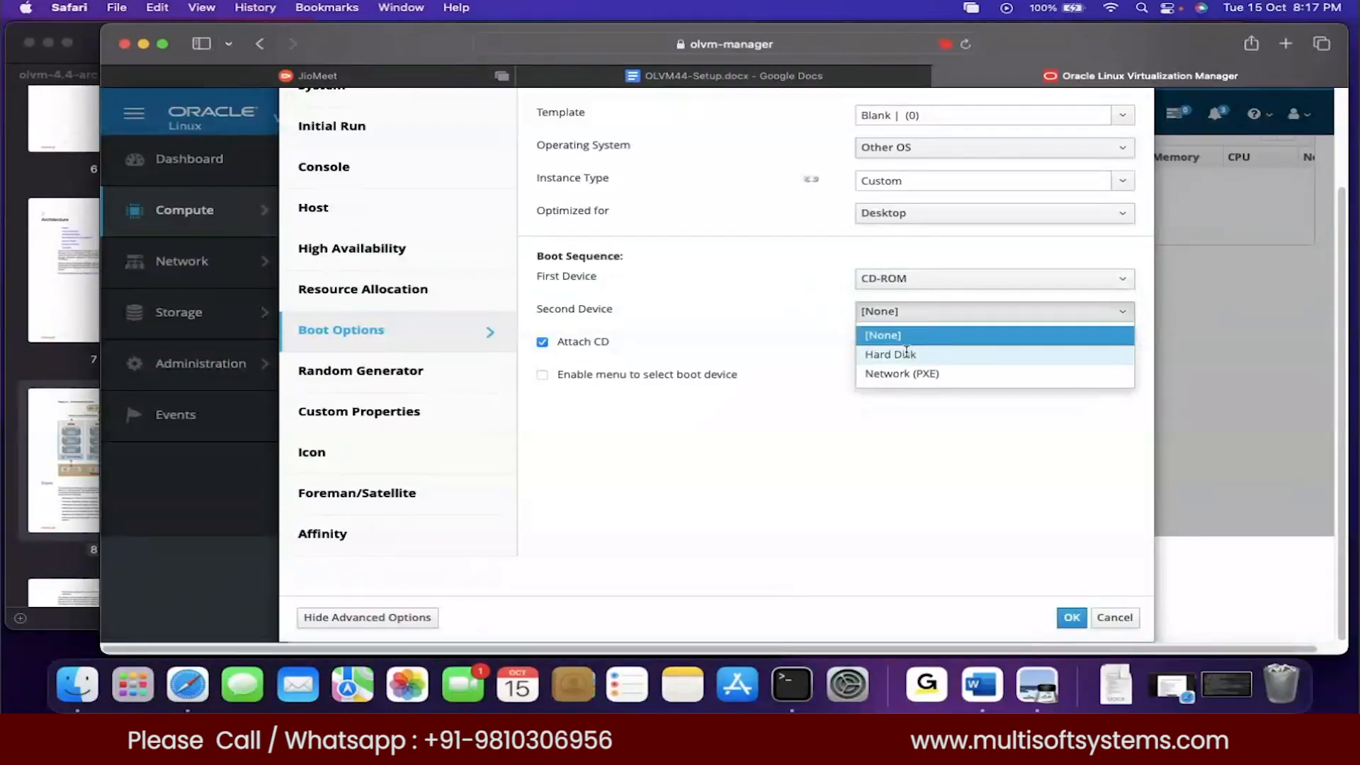
left_click(909, 354)
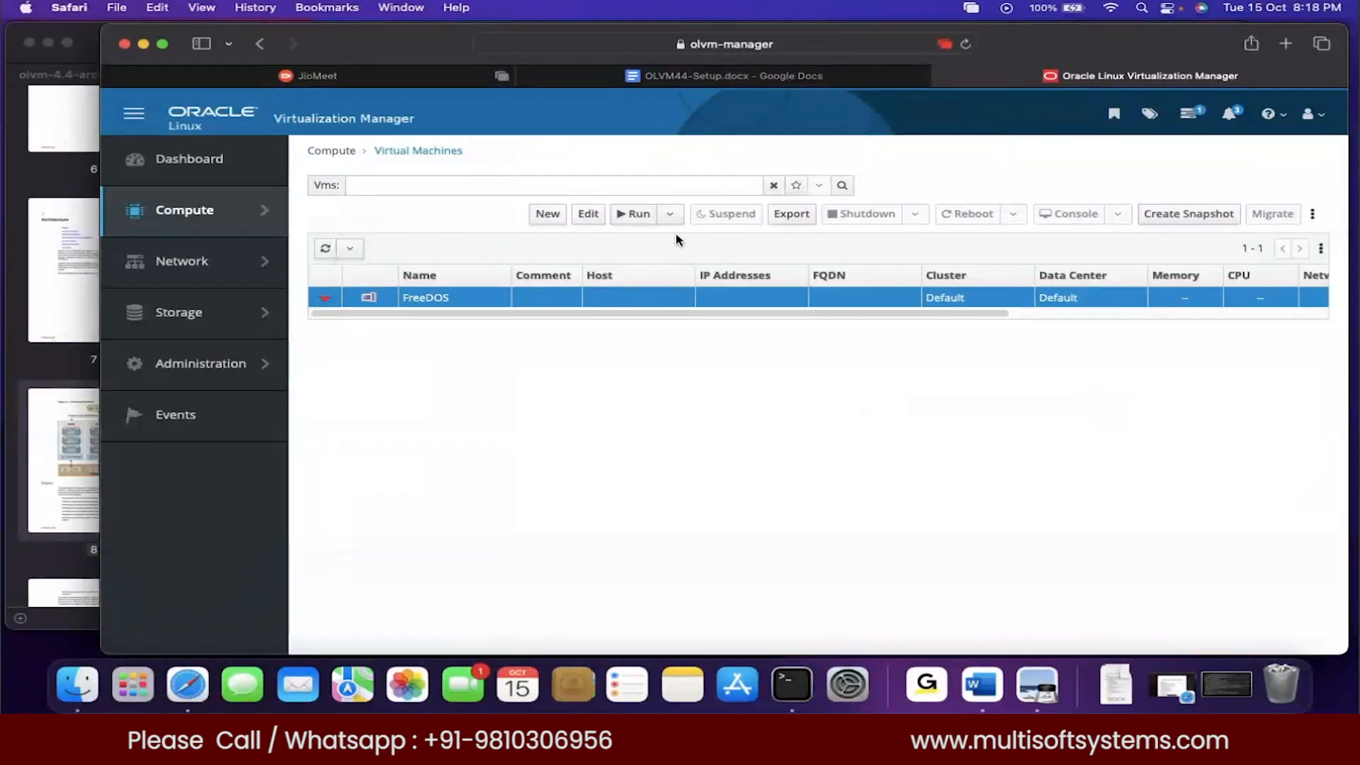
Try to run the FreeDOS virtual machine
left_click(637, 216)
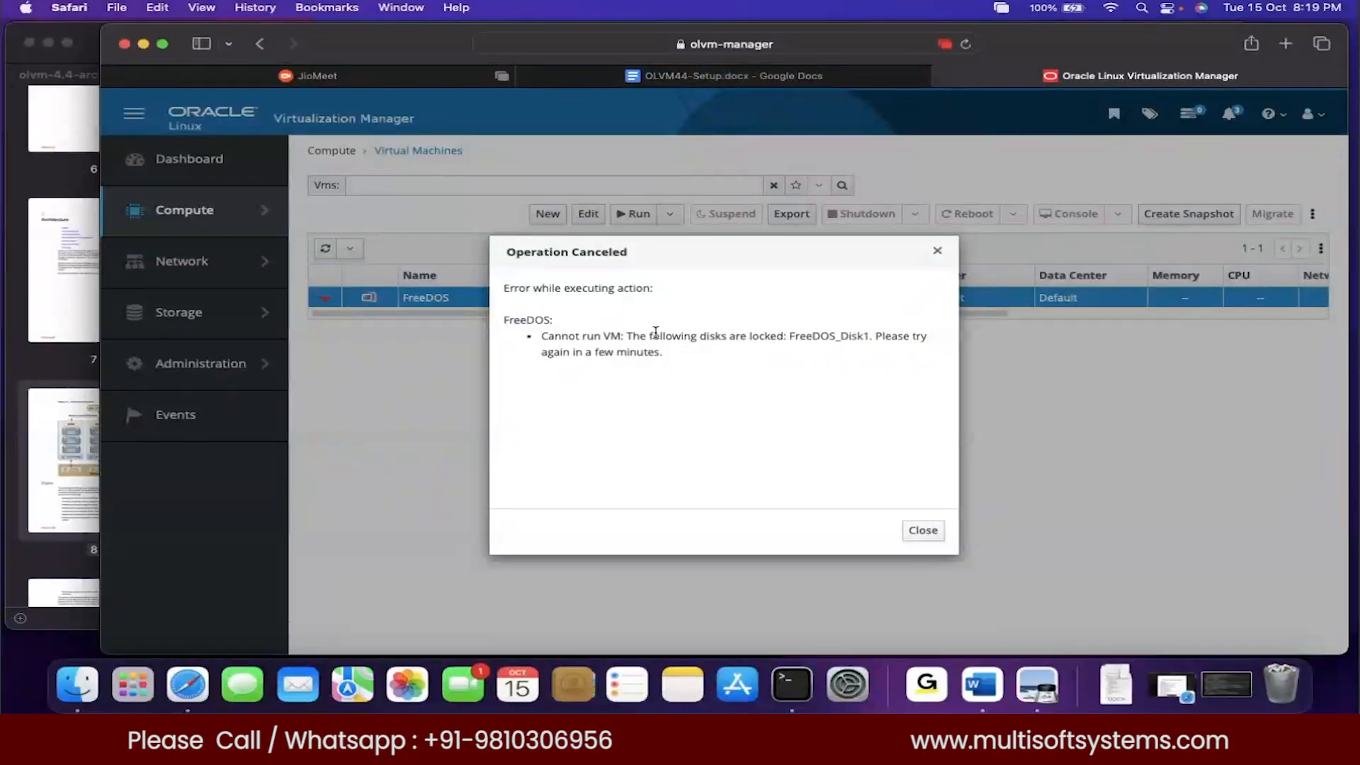
key("Escape")
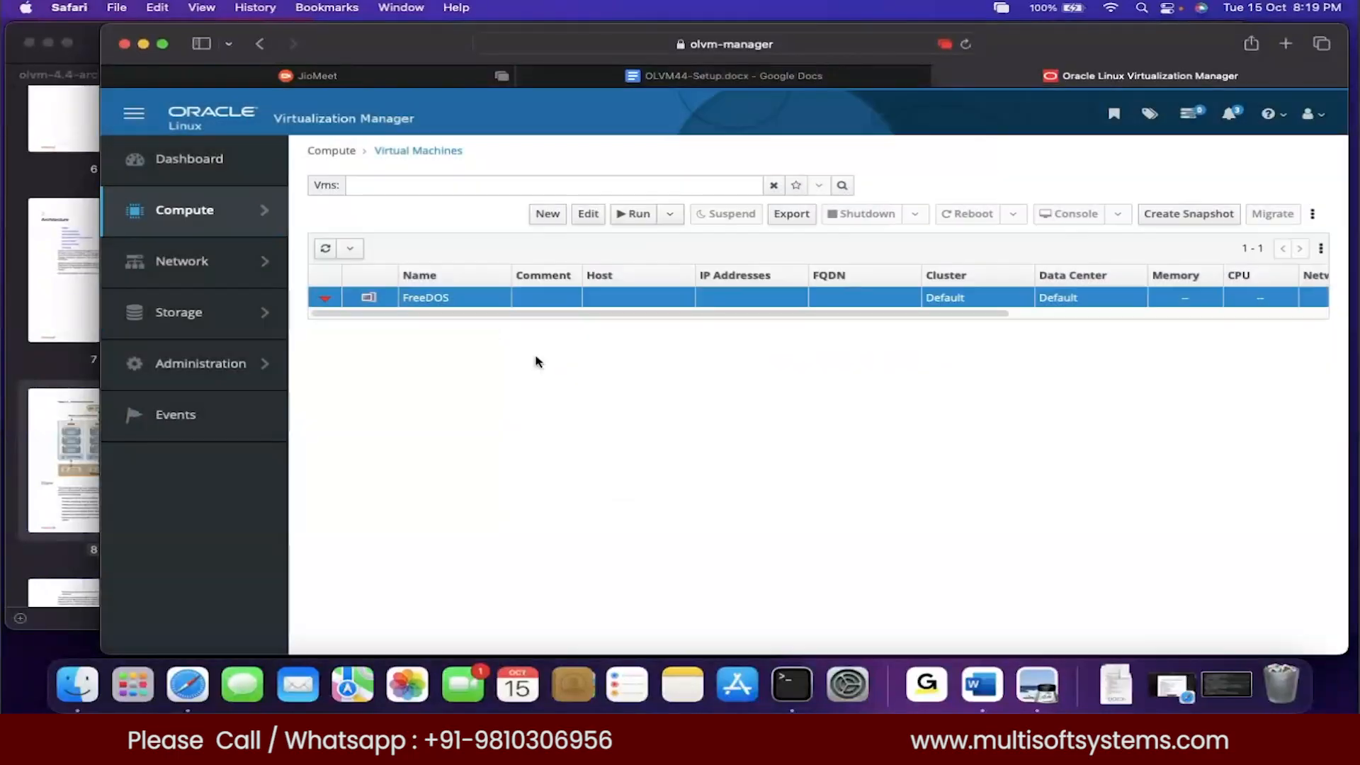
Check the FreeDOS virtual machine's disk status, virtual disk settings and boot options without changing them
left_click(425, 298)
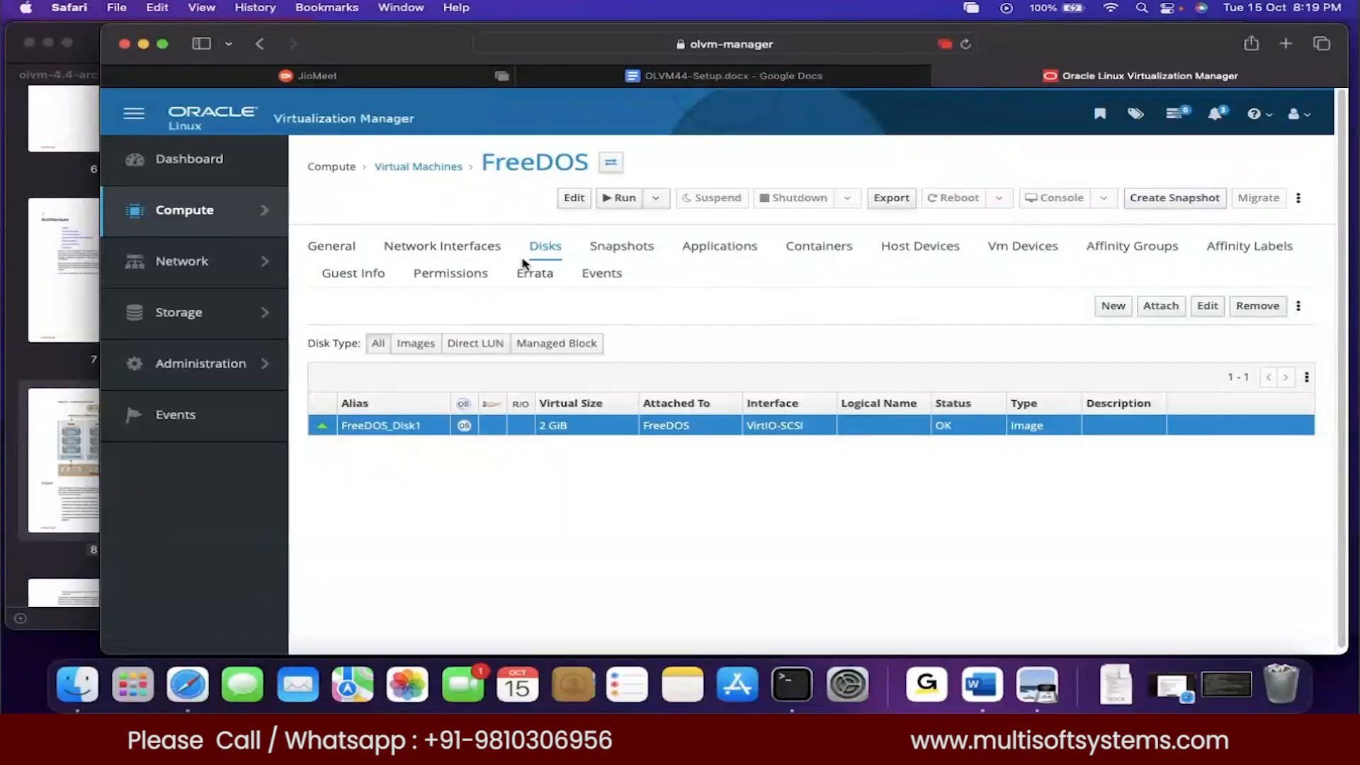
left_click(573, 198)
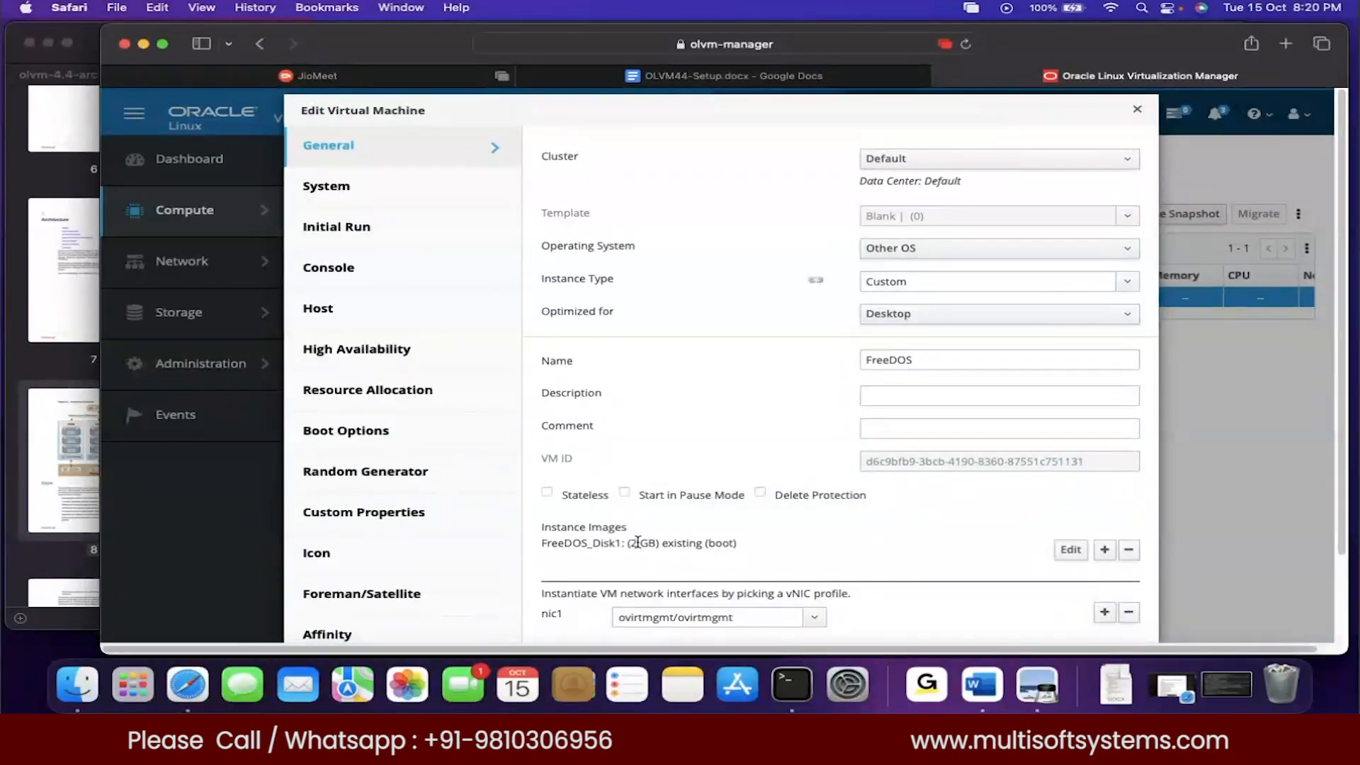
left_click(1070, 548)
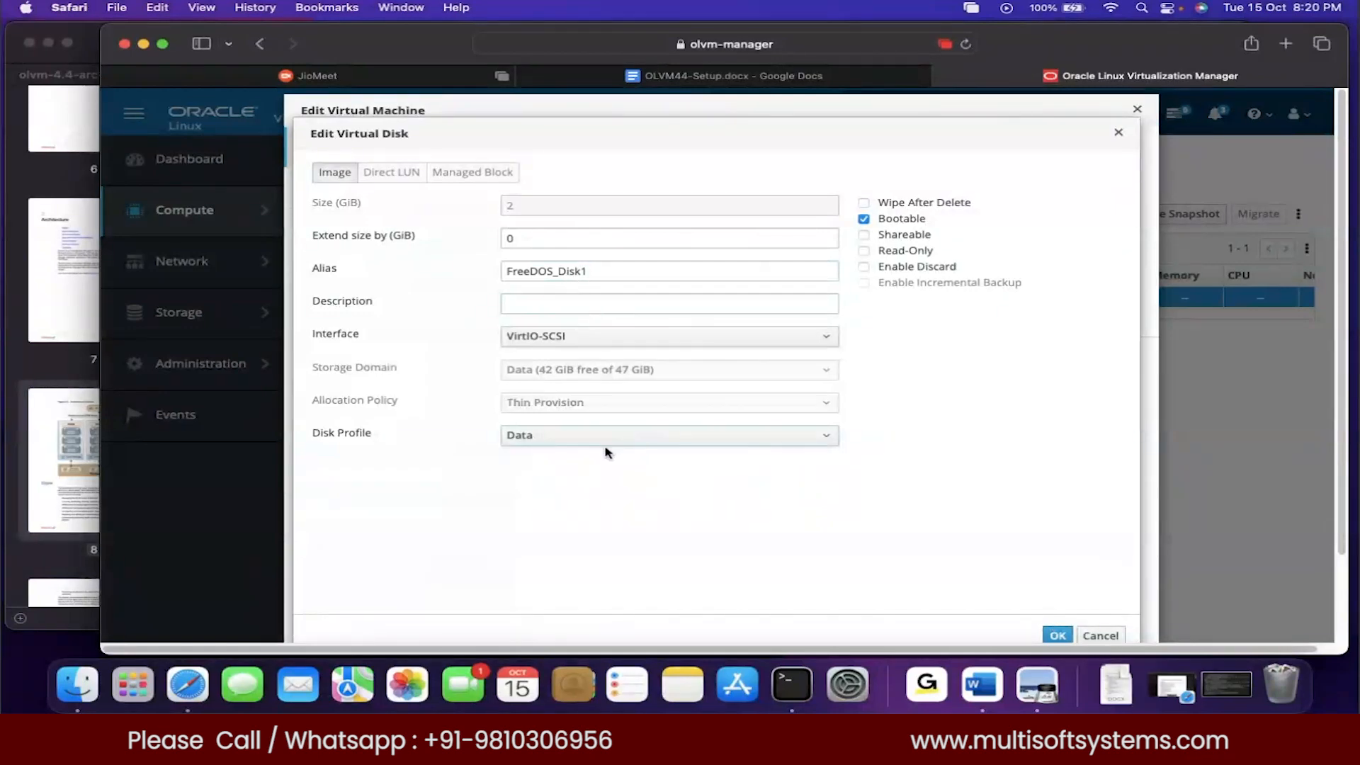
left_click(1101, 635)
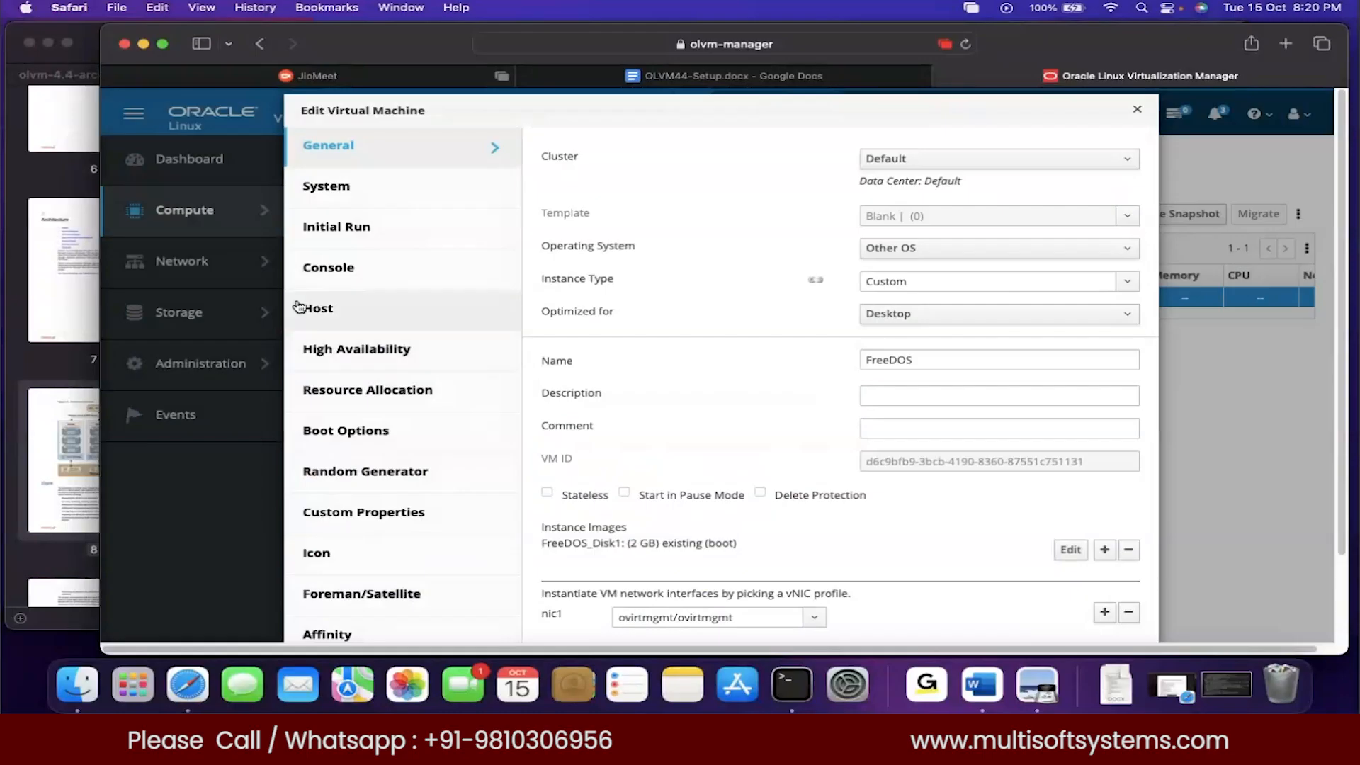
left_click(361, 429)
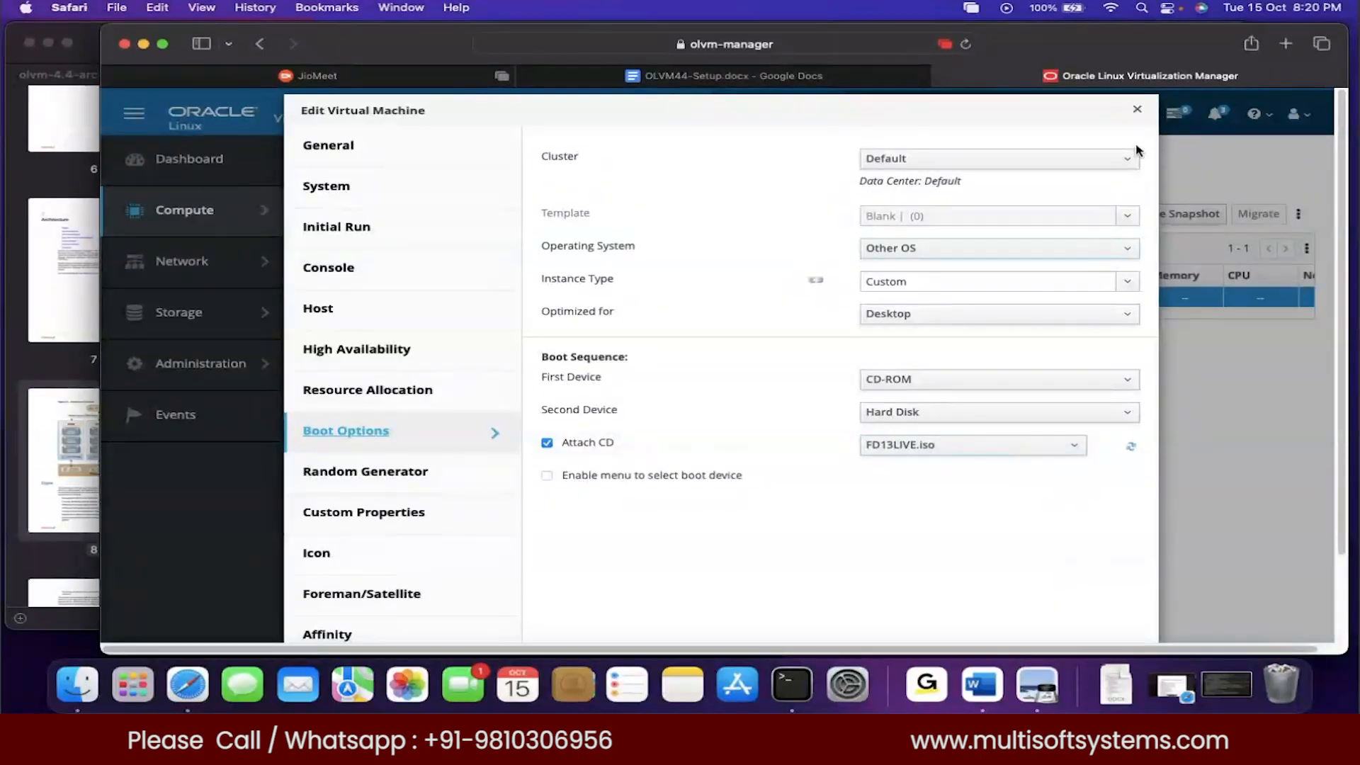
left_click(1137, 112)
List all virtual disks in storage to check their status and attachments
mouse_move(186, 223)
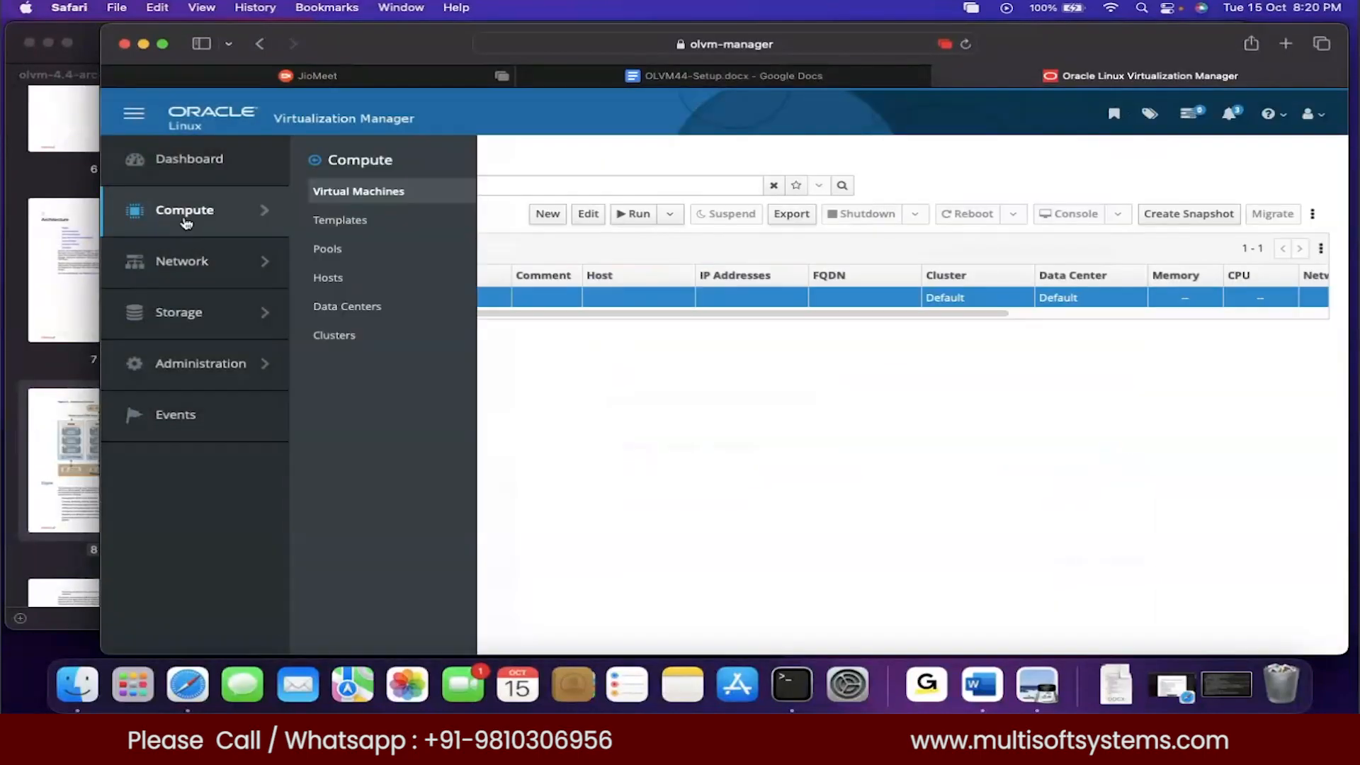
mouse_move(227, 309)
left_click(338, 279)
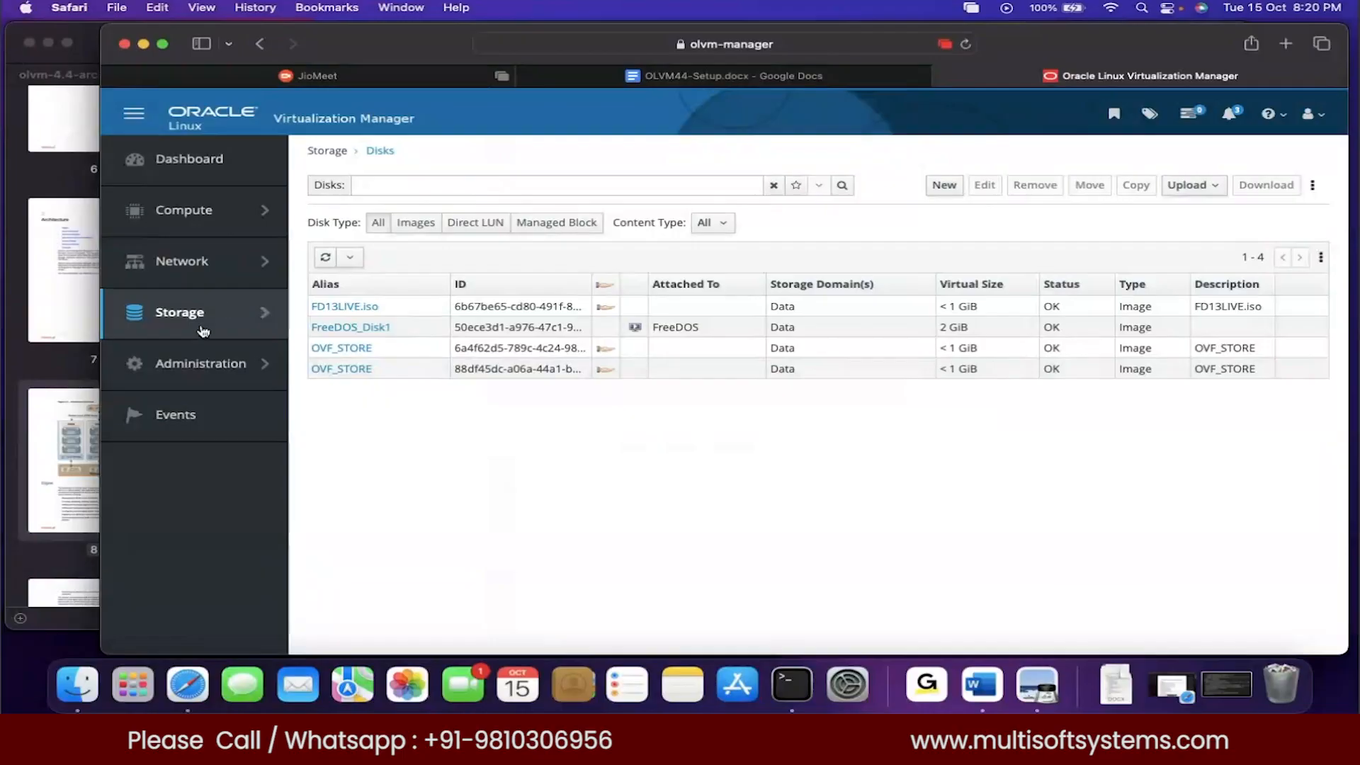
Review the list of storage domains and the new domain form without creating a domain
mouse_move(203, 331)
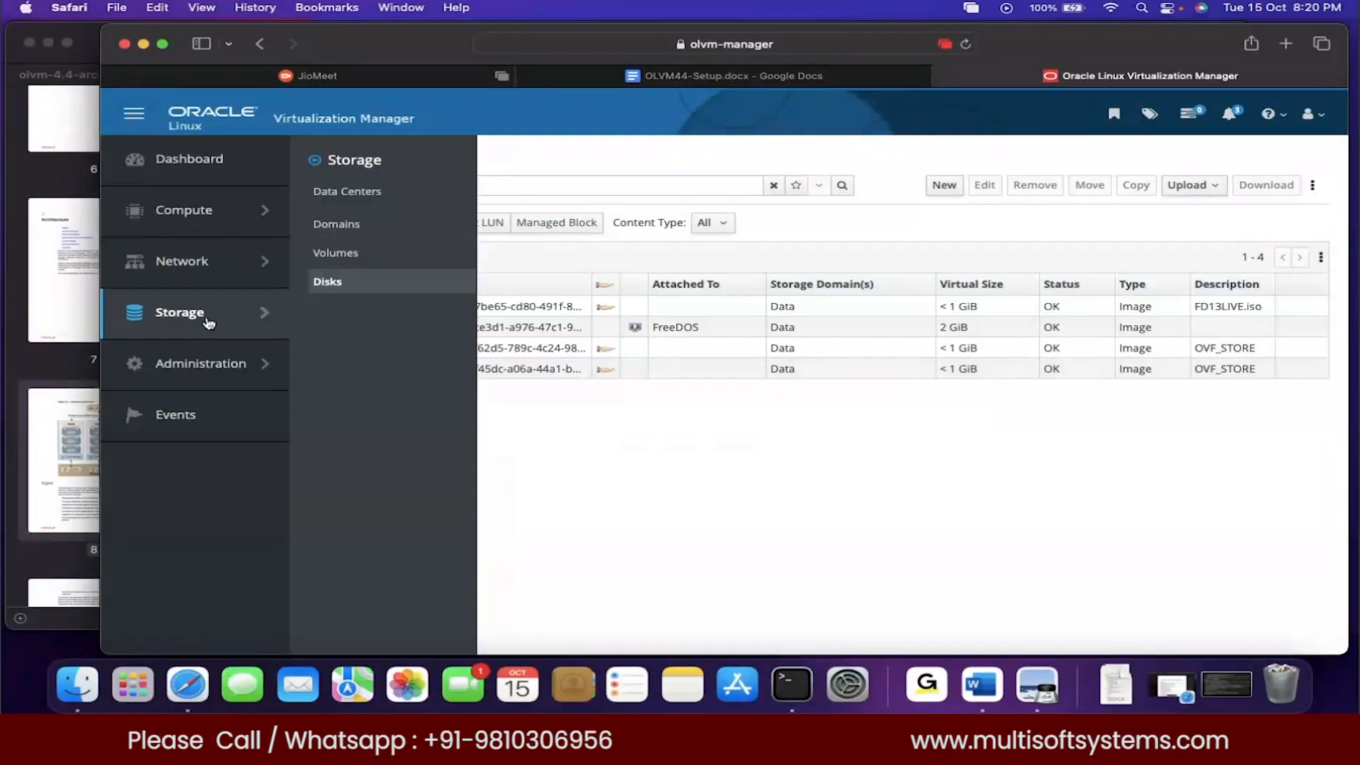
left_click(330, 224)
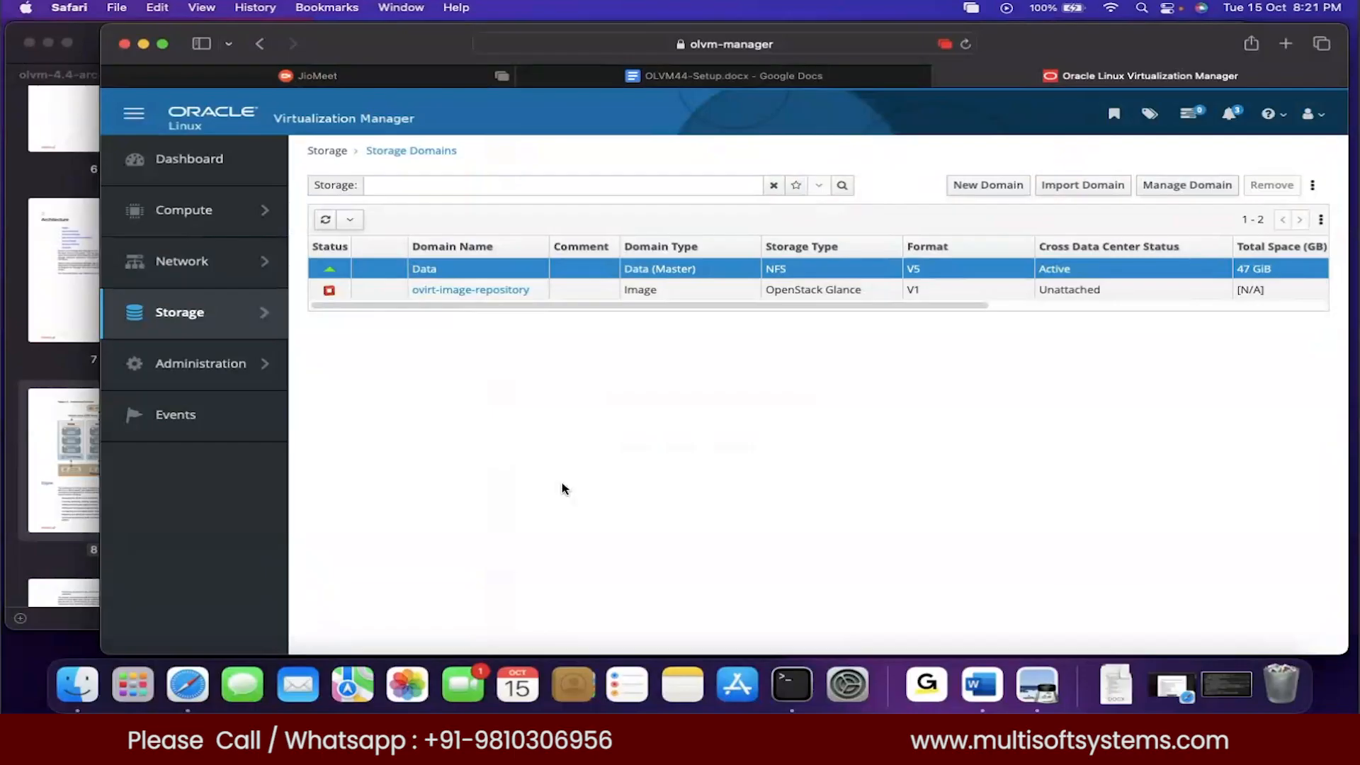
left_click(972, 189)
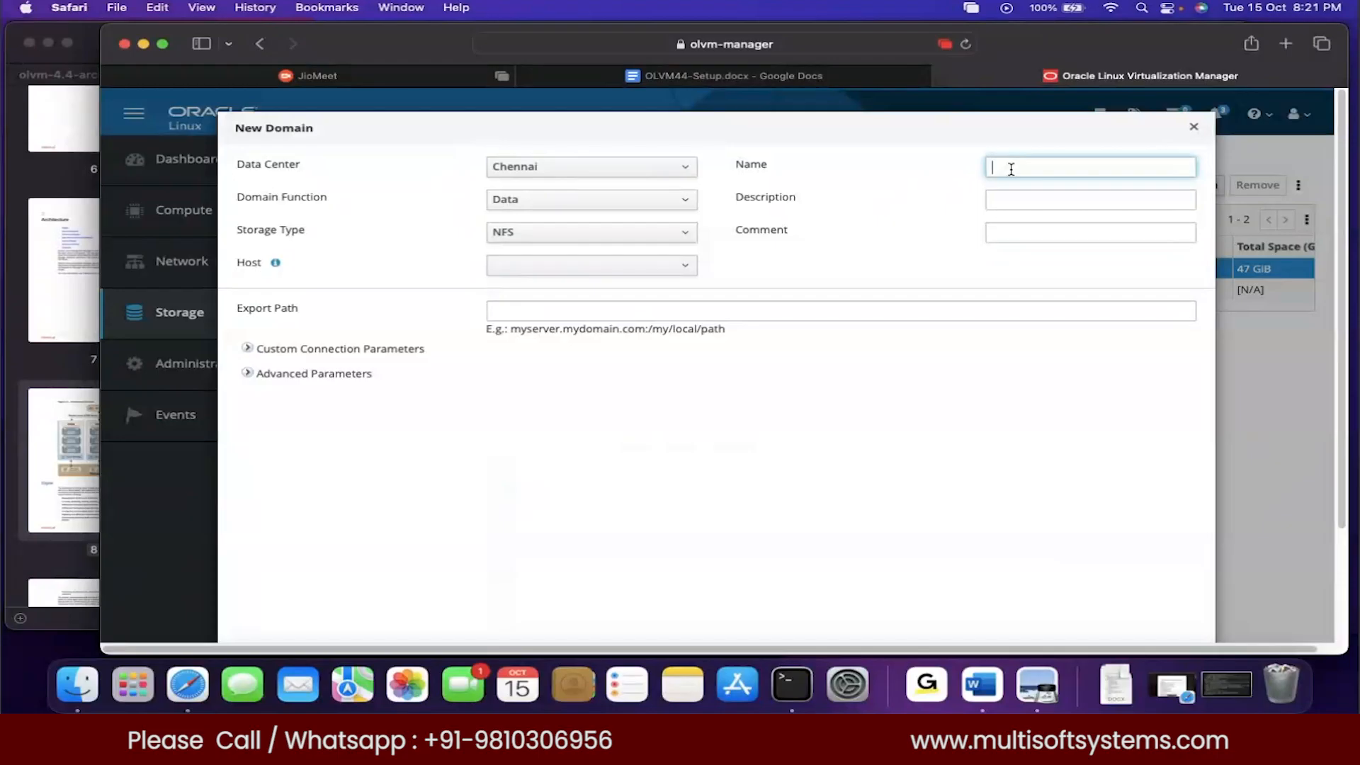
left_click(1193, 126)
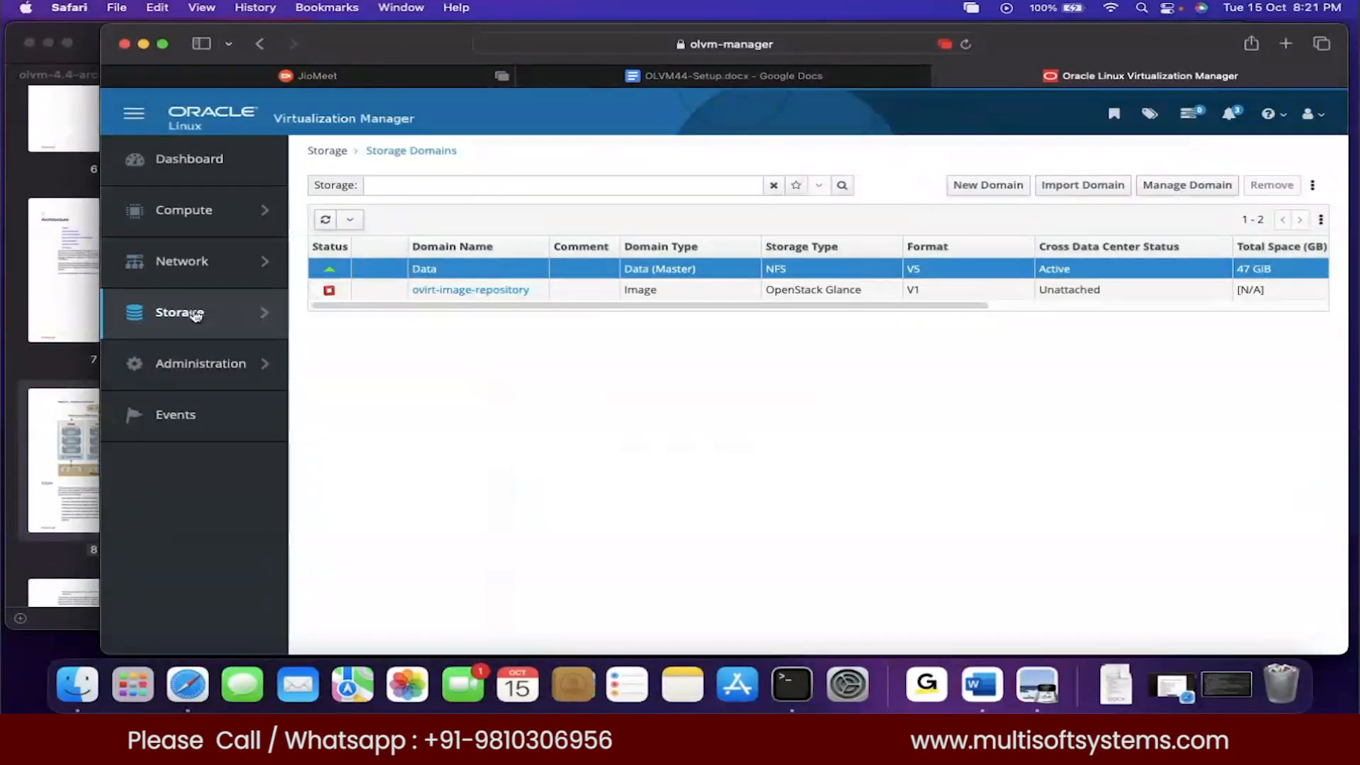
List the storage disks again and check which virtual machine FreeDOS_Disk1 is attached to
mouse_move(199, 312)
left_click(349, 284)
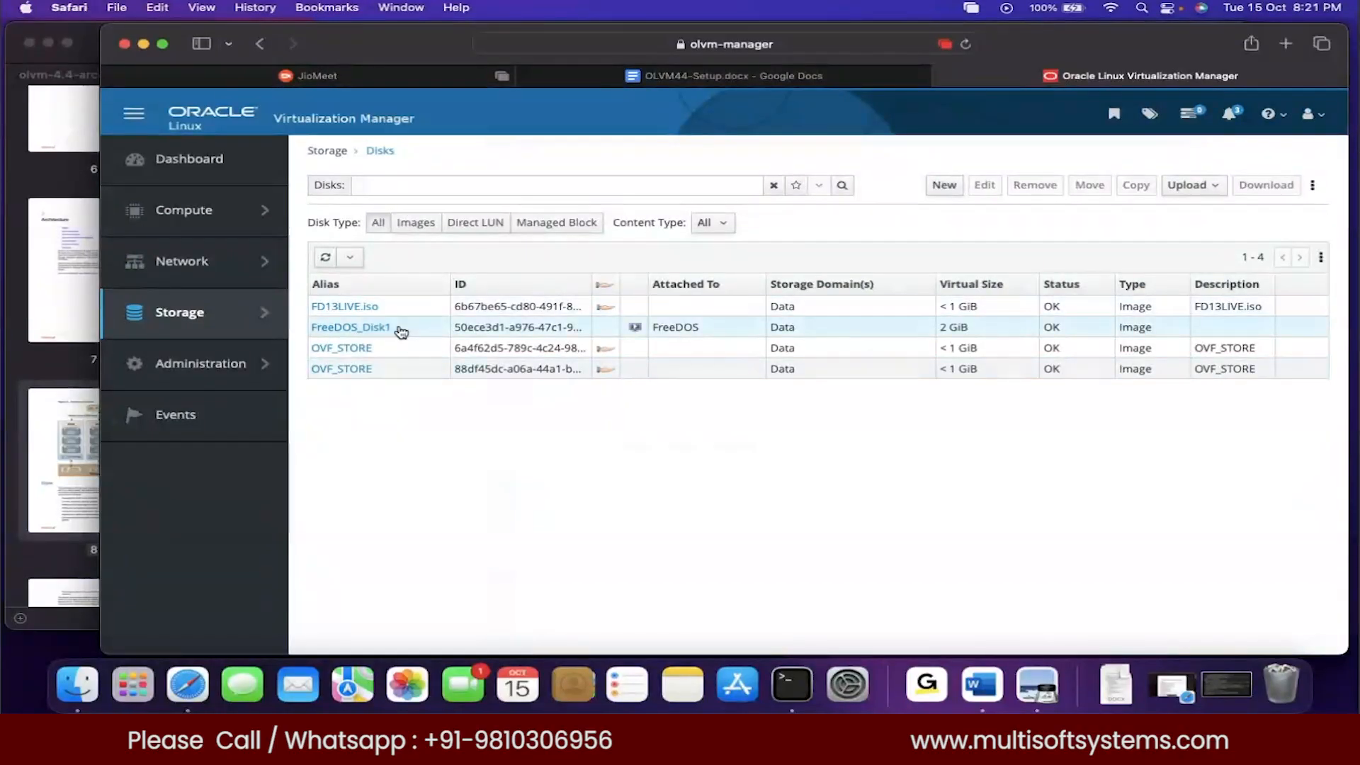
left_click(686, 329)
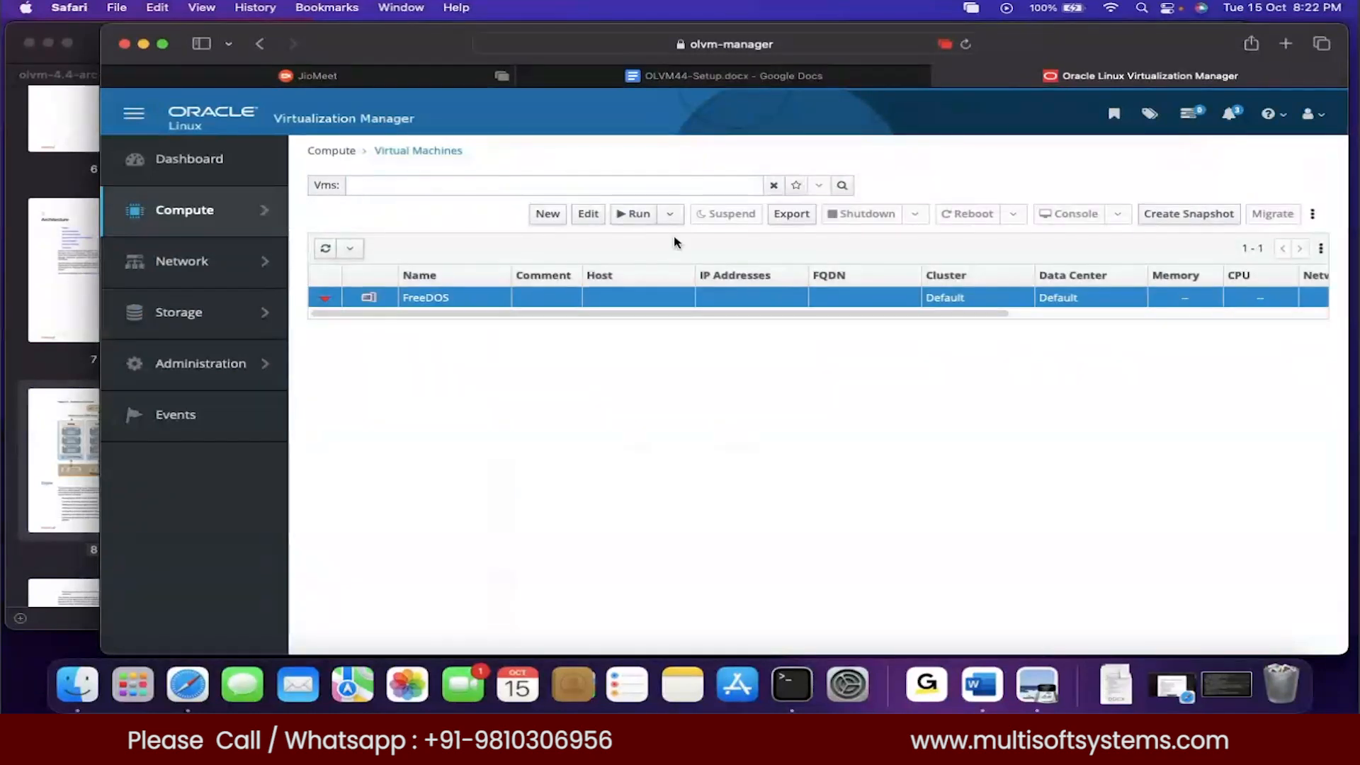
Run the FreeDOS virtual machine and check the downloaded files for its console file
left_click(637, 215)
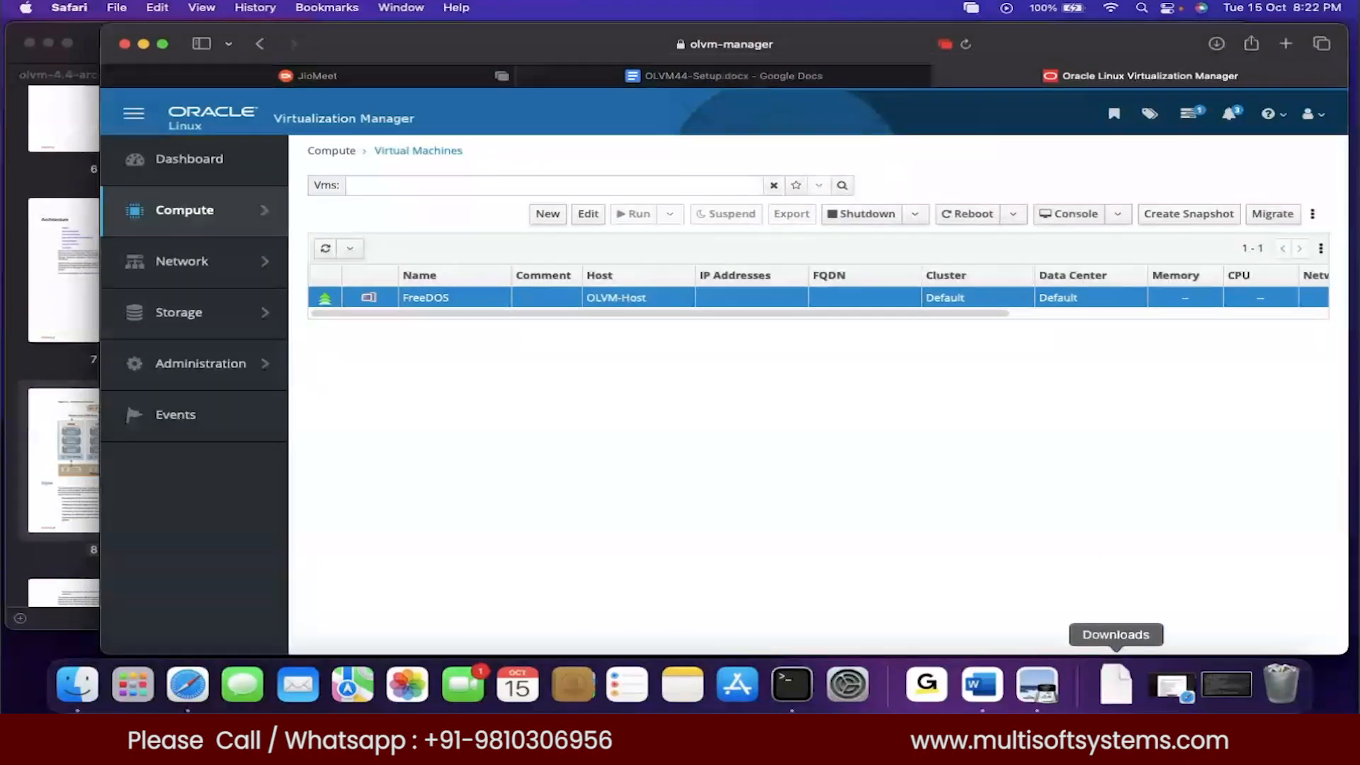
left_click(1117, 698)
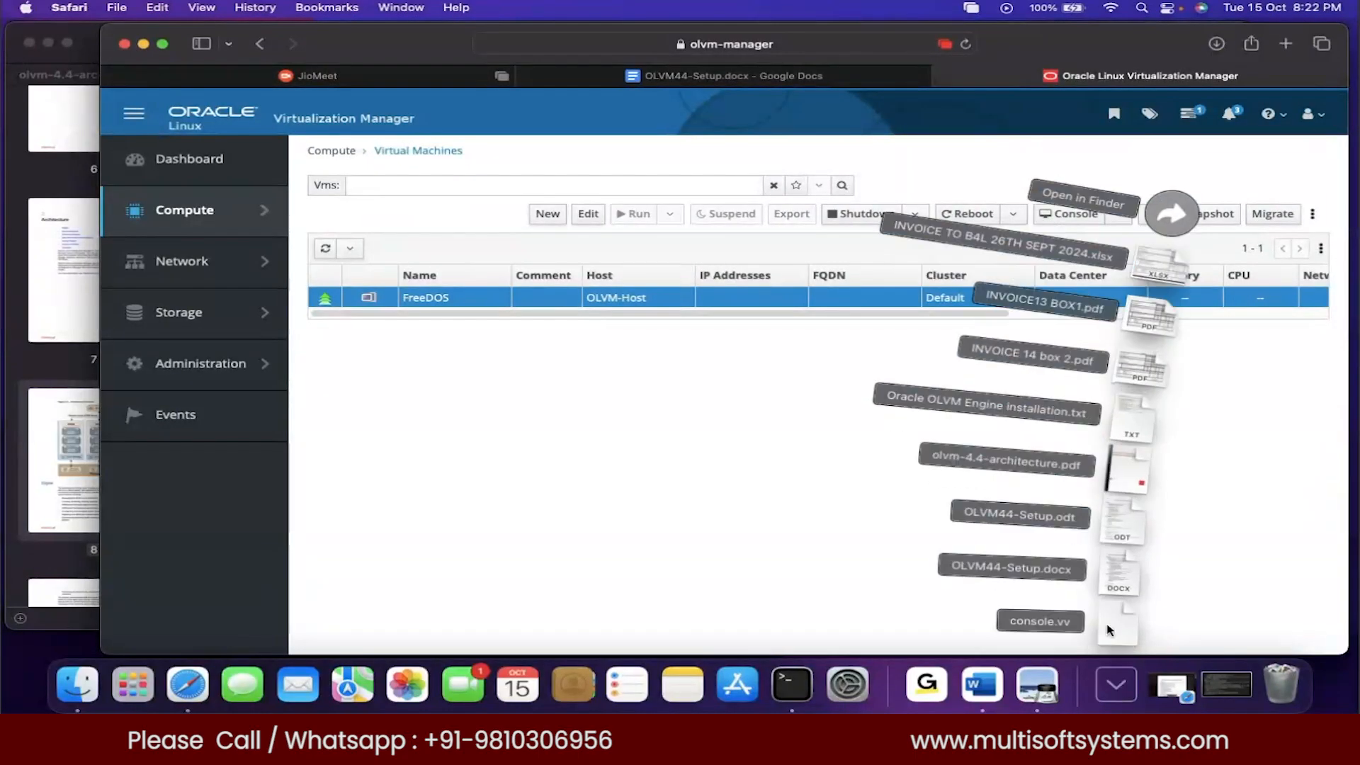
left_click(707, 576)
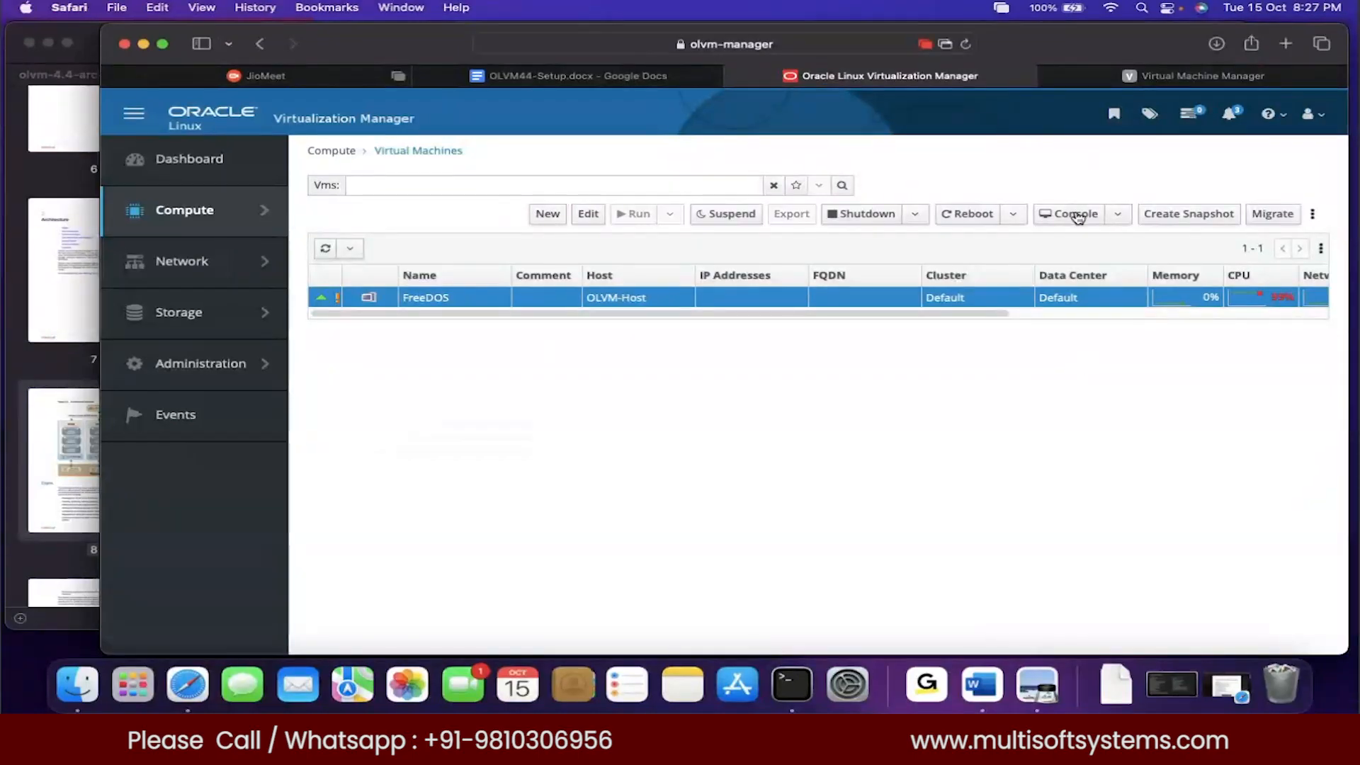
Review the console options for the FreeDOS virtual machine and leave them without changes
left_click(1117, 214)
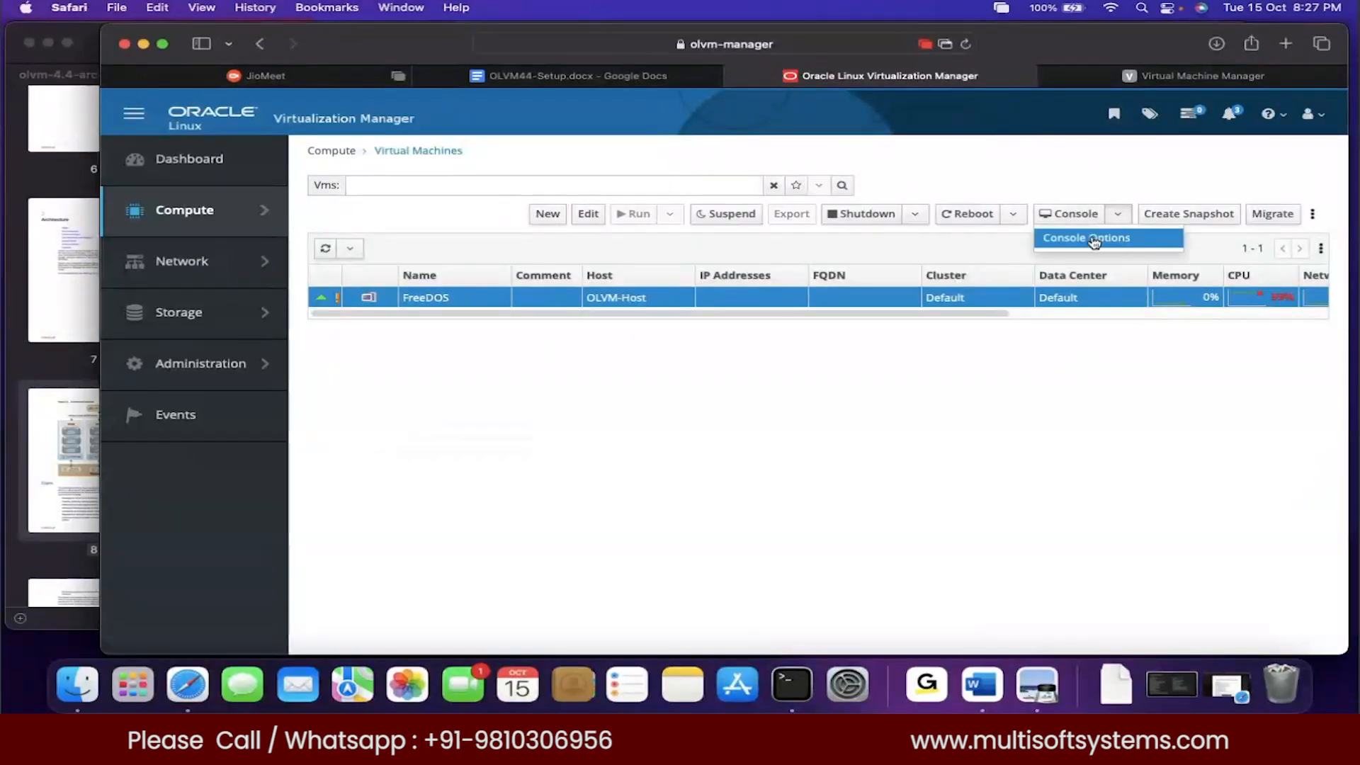
left_click(1098, 237)
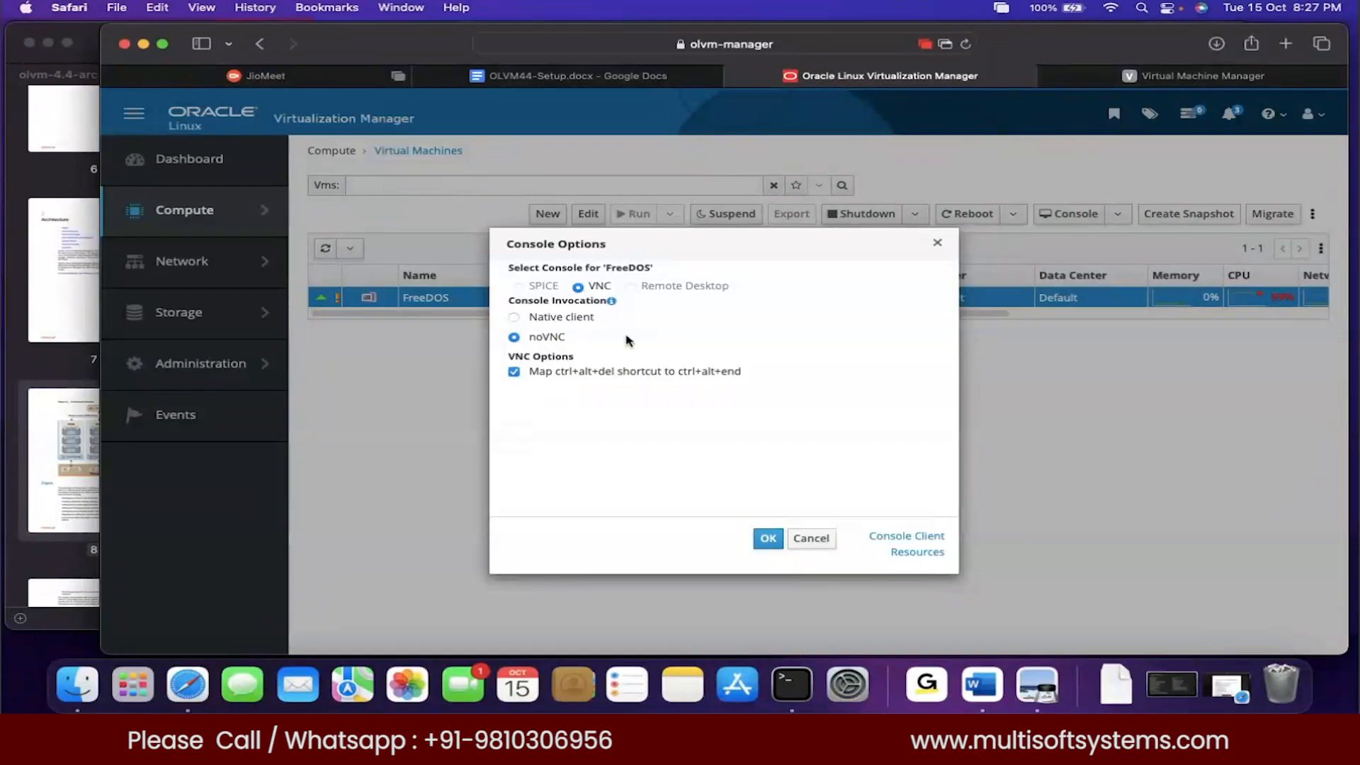
left_click(936, 243)
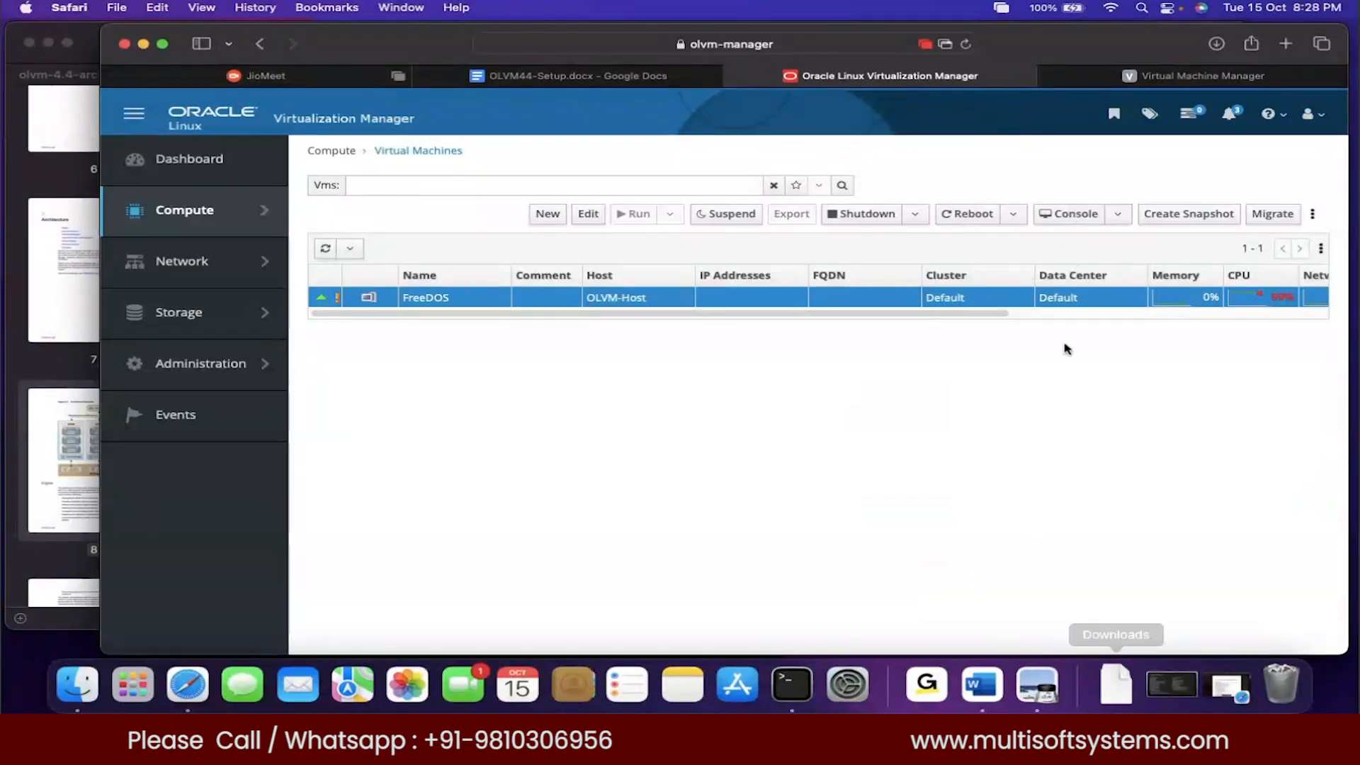
Download the FreeDOS console file and open console-2.vv in TextEdit in an enlarged window
left_click(1058, 216)
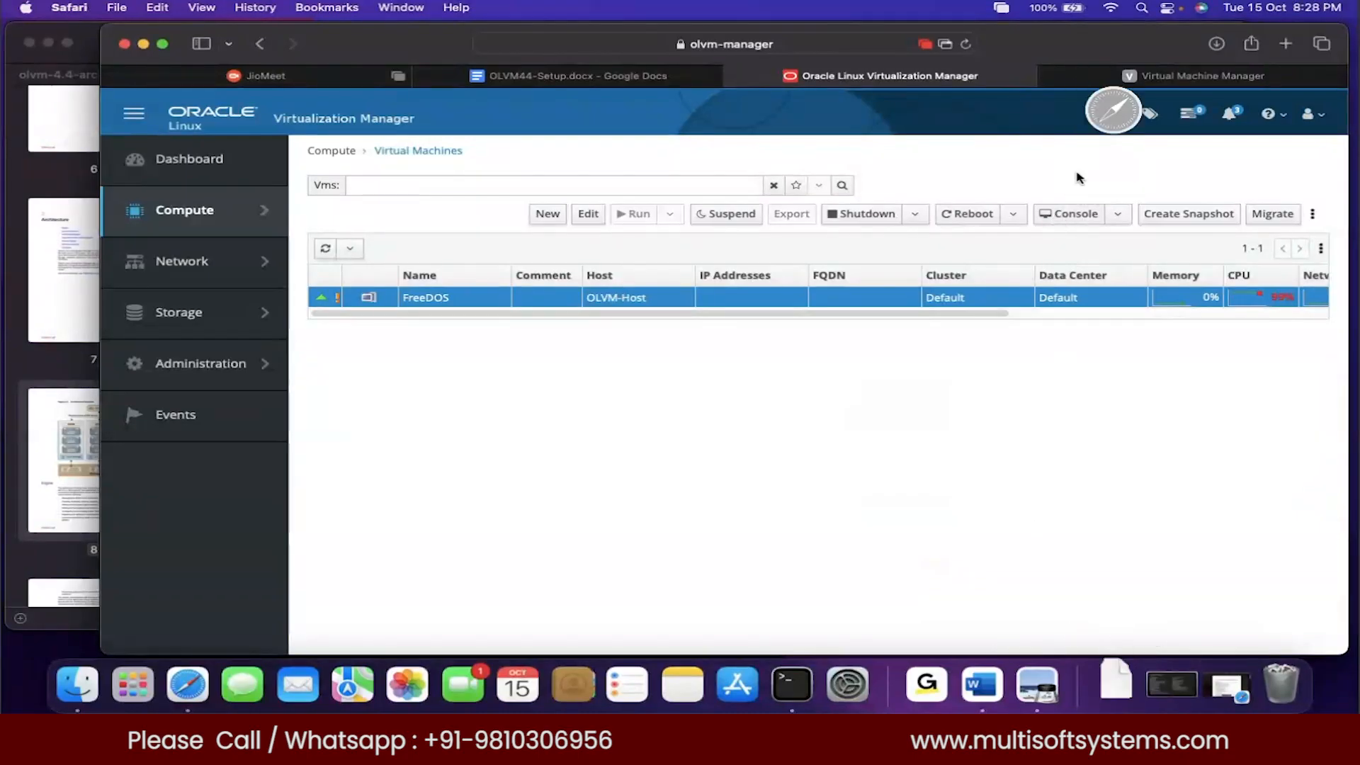
left_click(1116, 683)
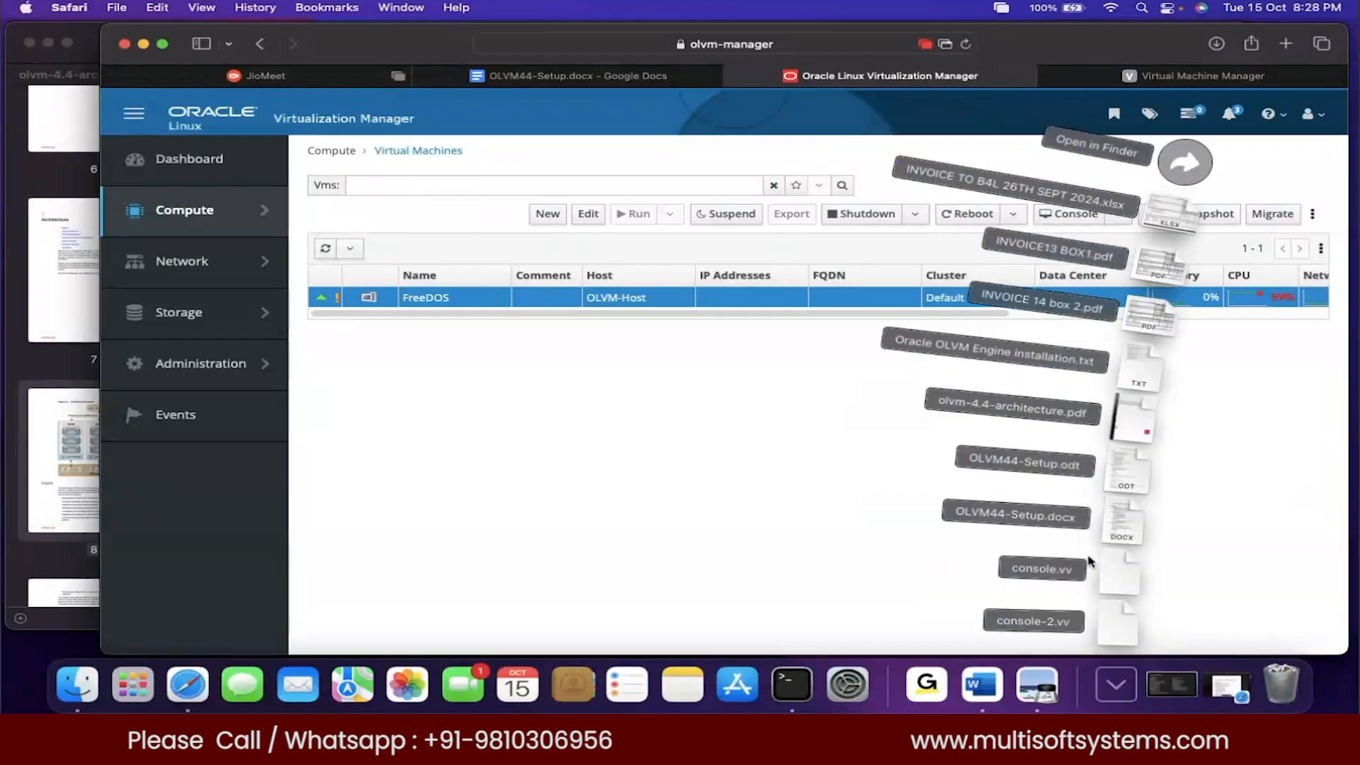
left_click(1110, 627)
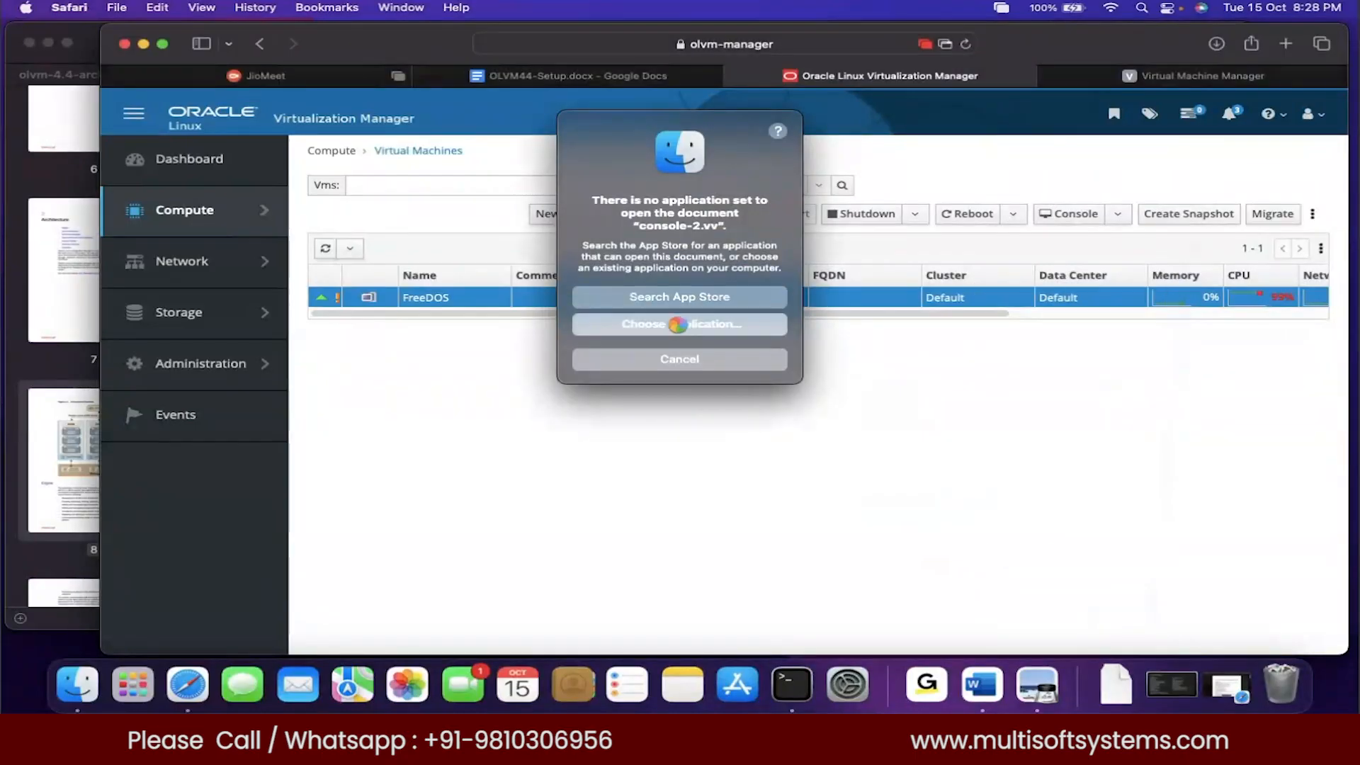
left_click(673, 326)
scroll(664, 281, "down", 5)
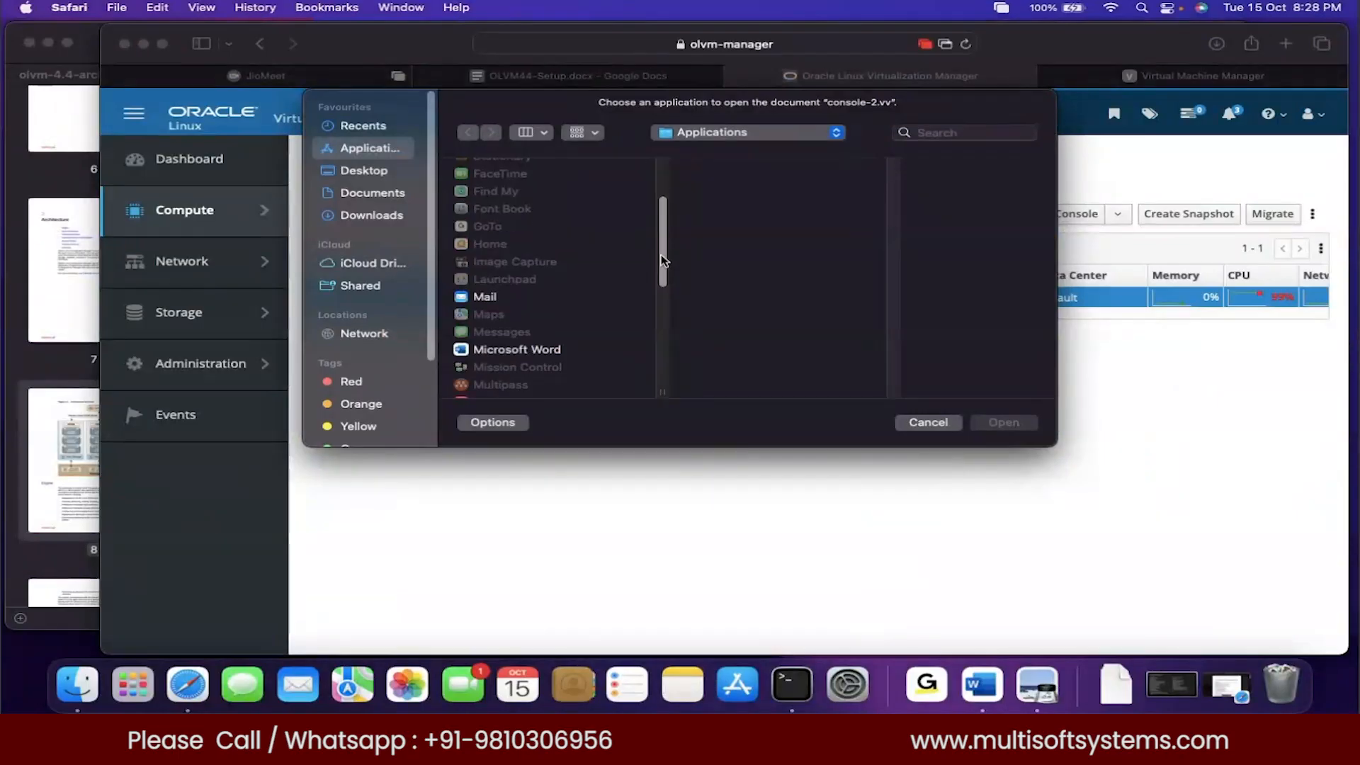
left_click_drag(664, 281, 640, 352)
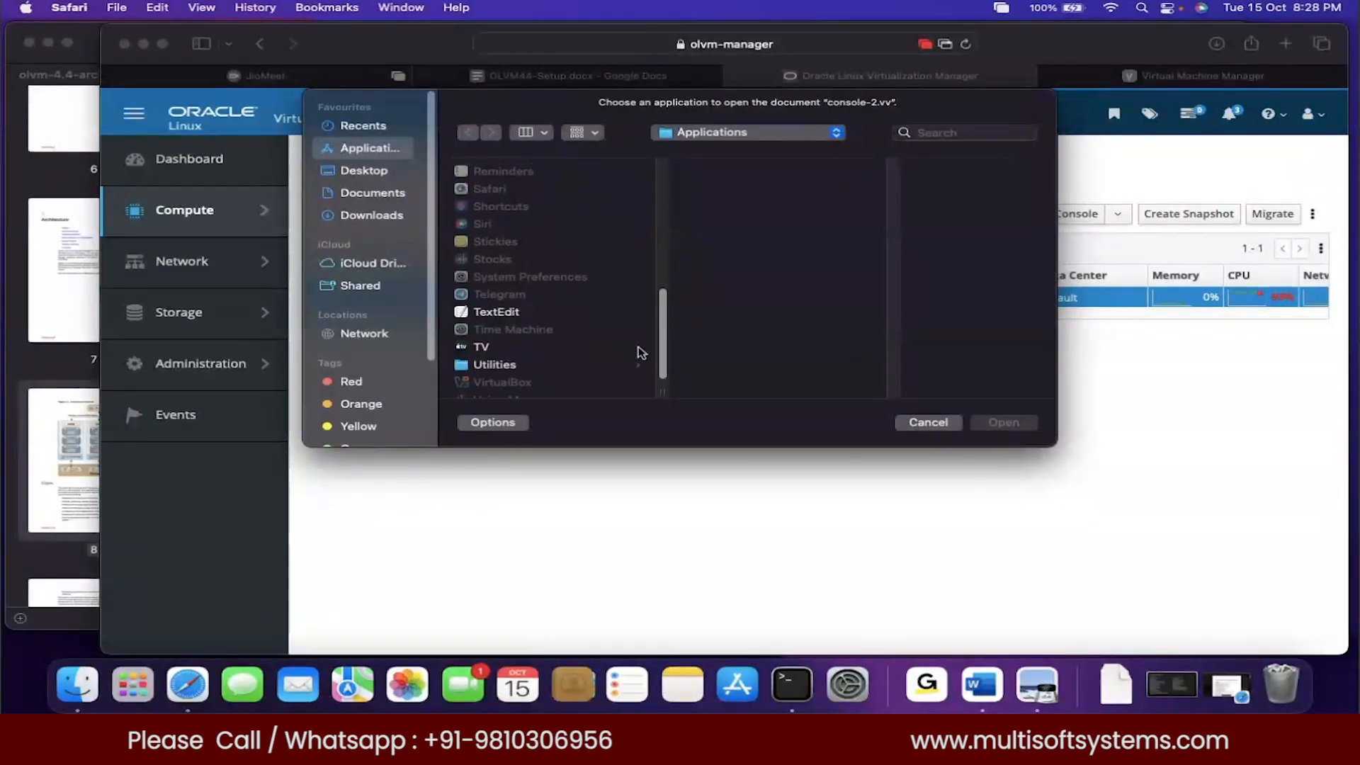
left_click(505, 313)
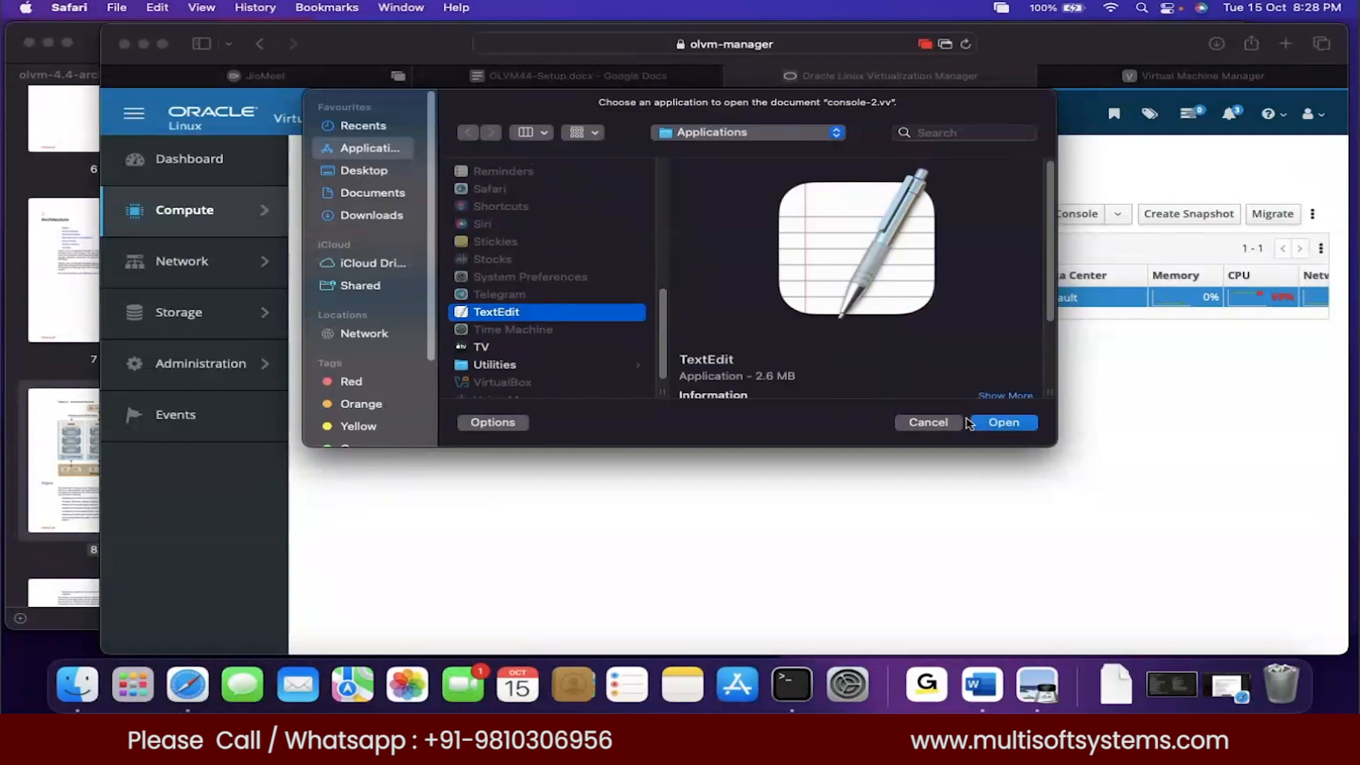
left_click(1015, 423)
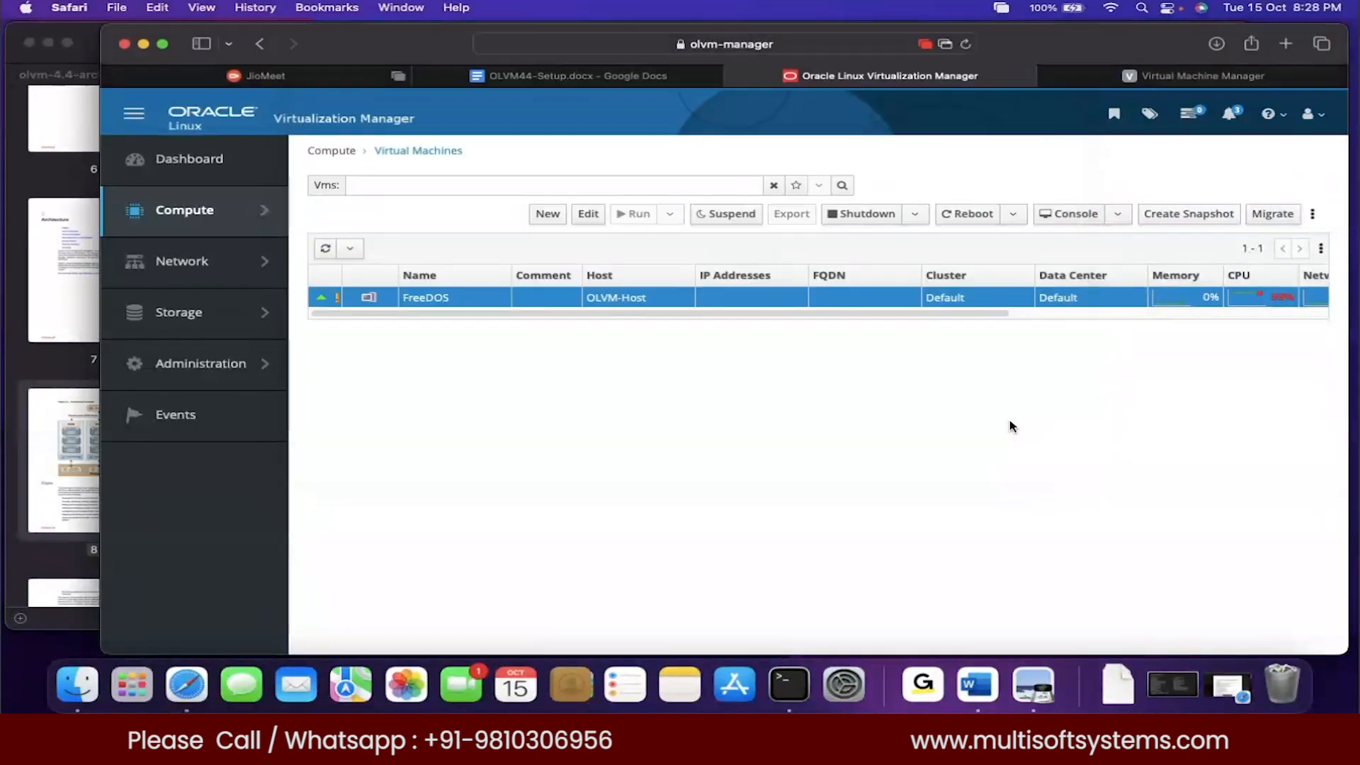
double_click(684, 62)
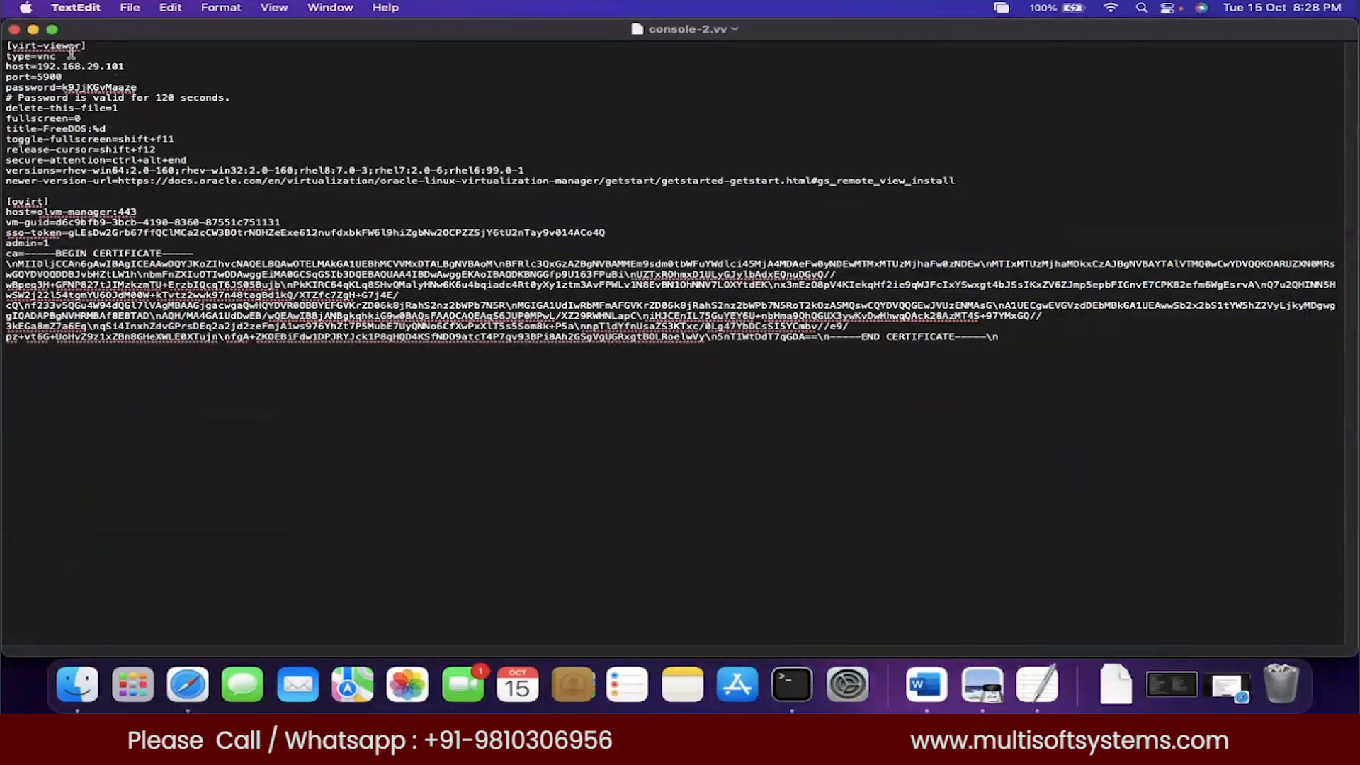
Search the web for how to install virt viewer on macOS, and switch to the Homebrew session in Terminal
left_click_drag(87, 47, 4, 52)
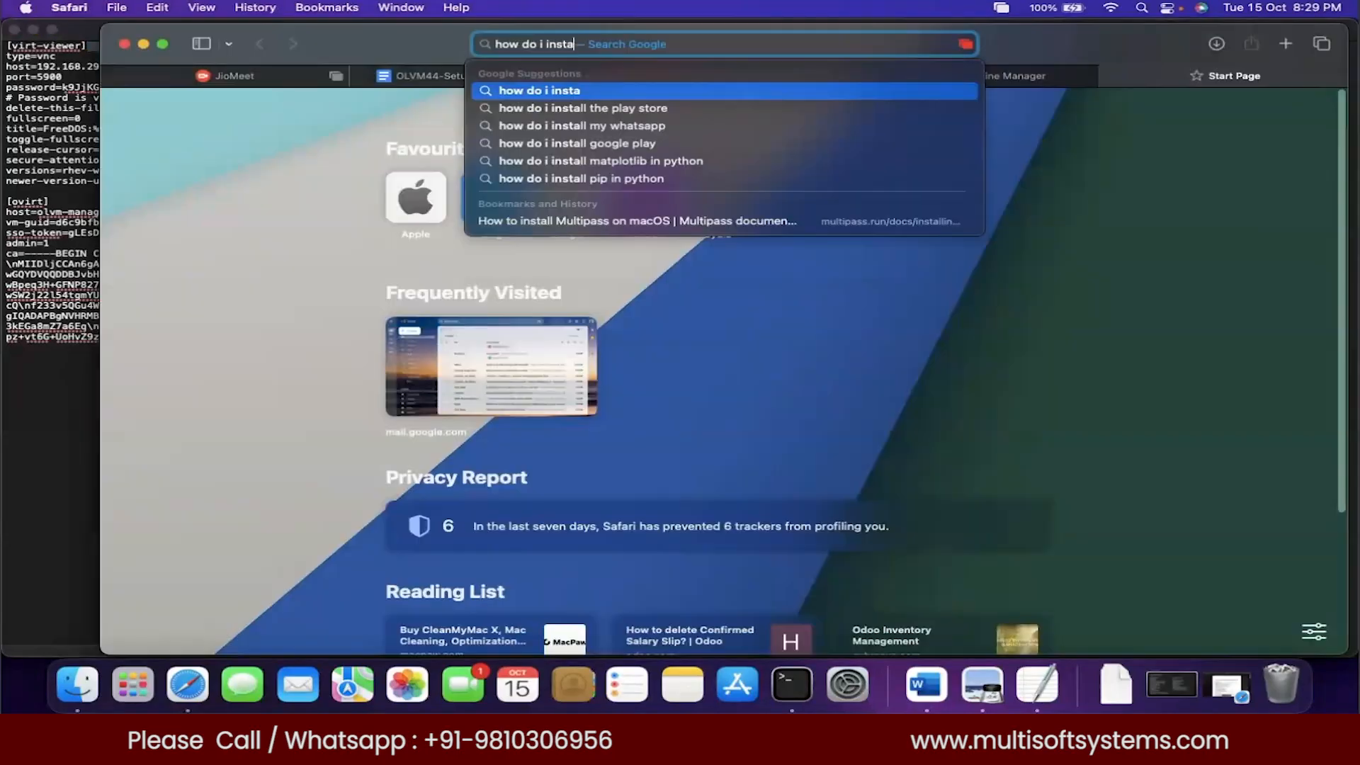
type("l")
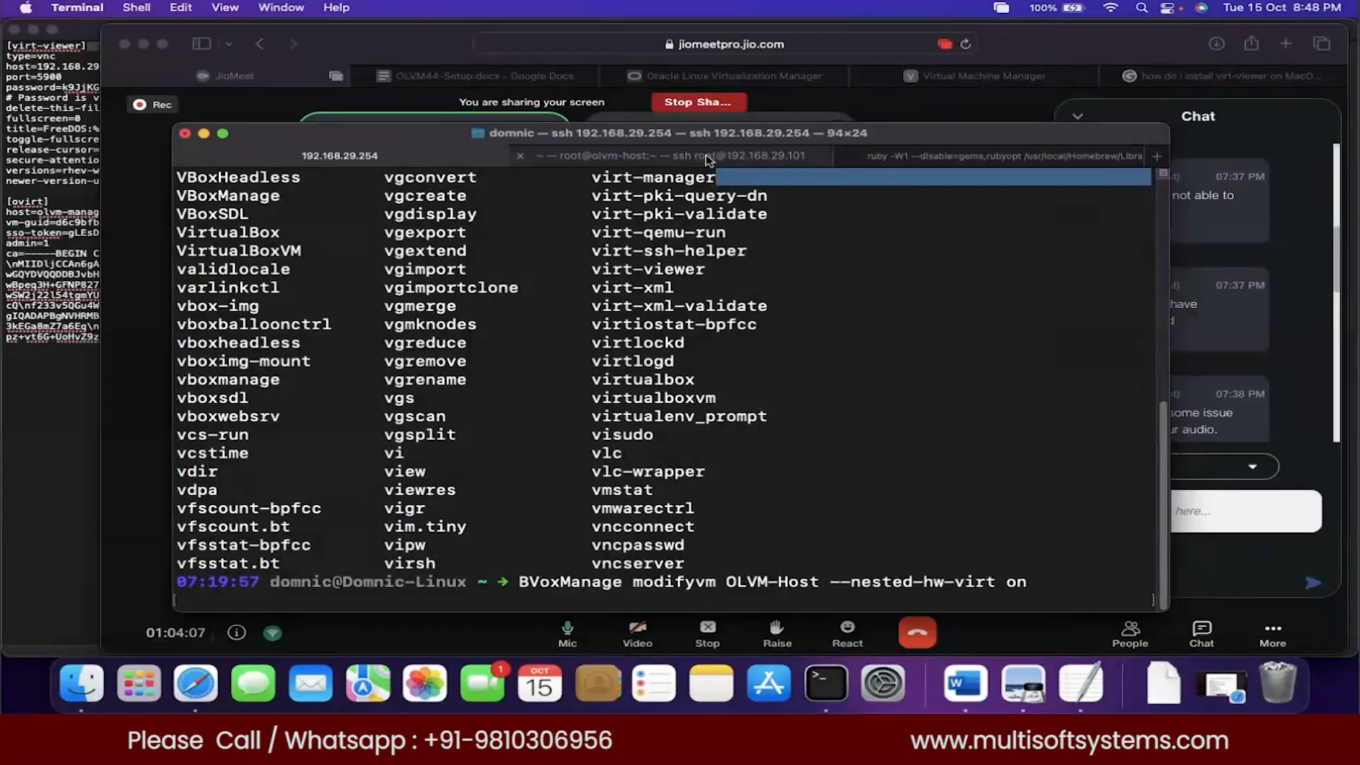
left_click(899, 157)
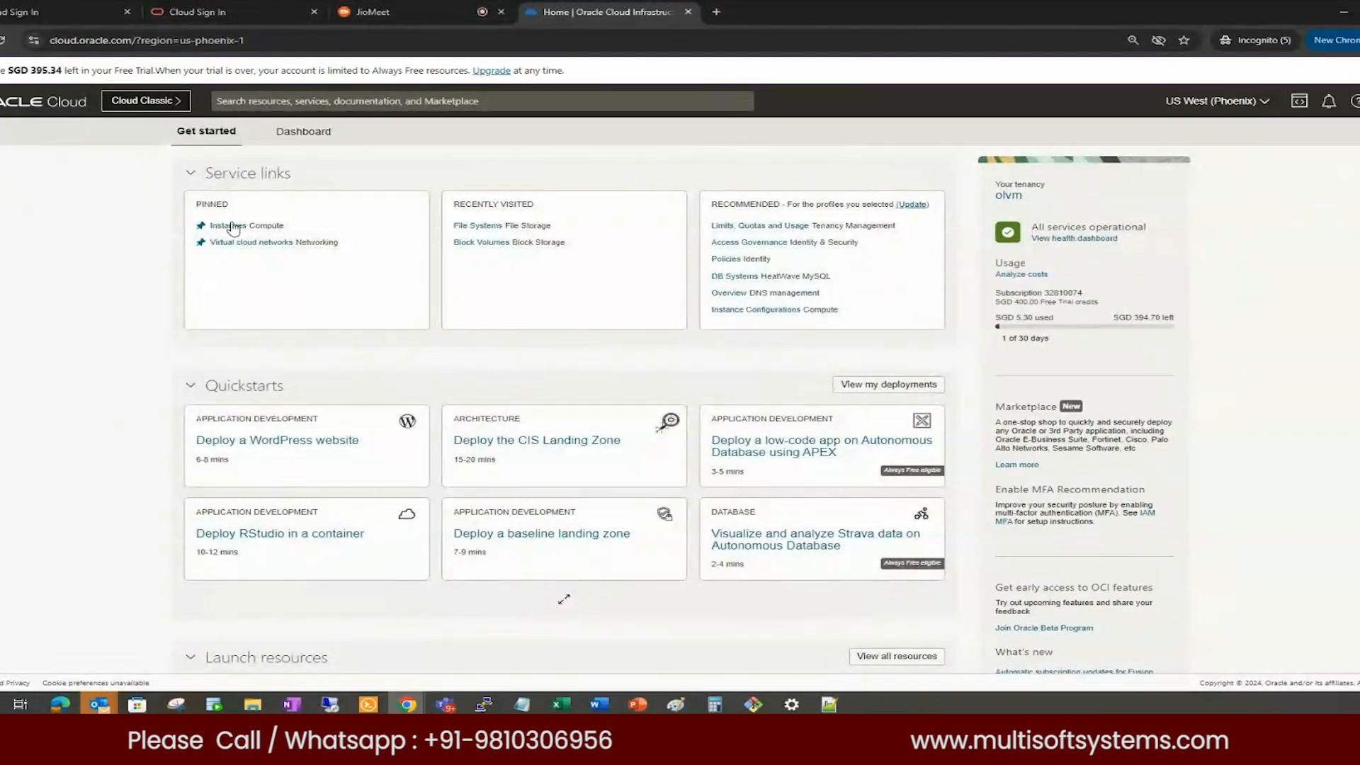
Open the compute instances list in Oracle Cloud and examine OLVM-Manager, OLVM-Host1 and OCI-STORAGE, including OLVM-Host1's public IP address
left_click(238, 226)
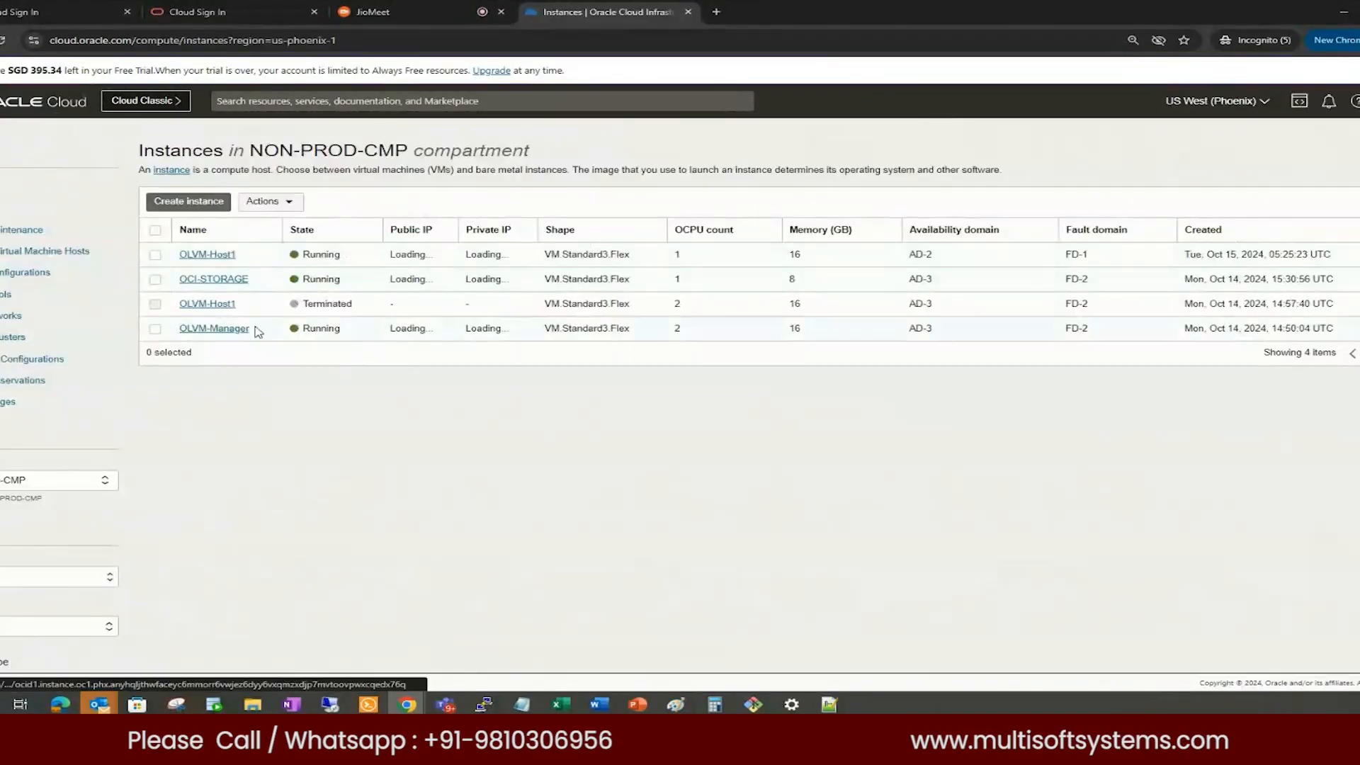
left_click_drag(260, 328, 182, 329)
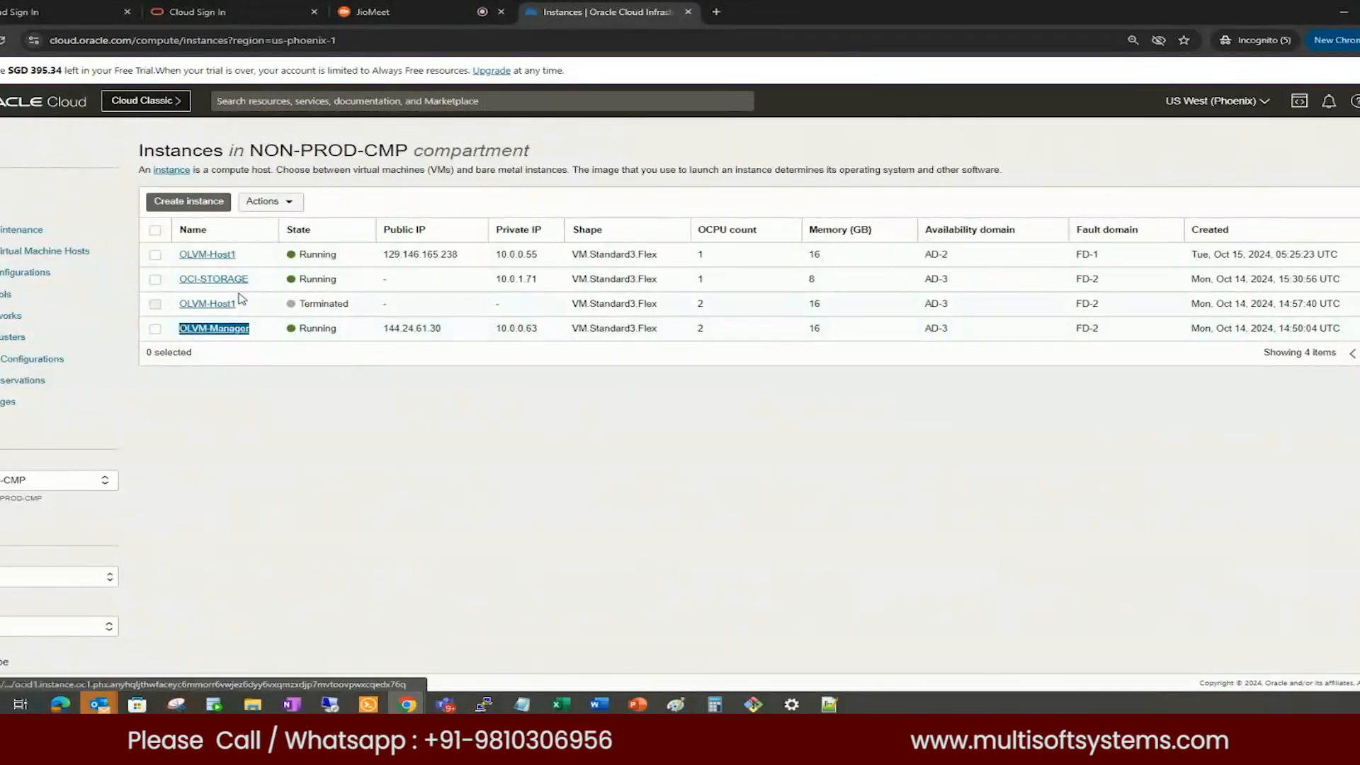
left_click_drag(248, 257, 180, 255)
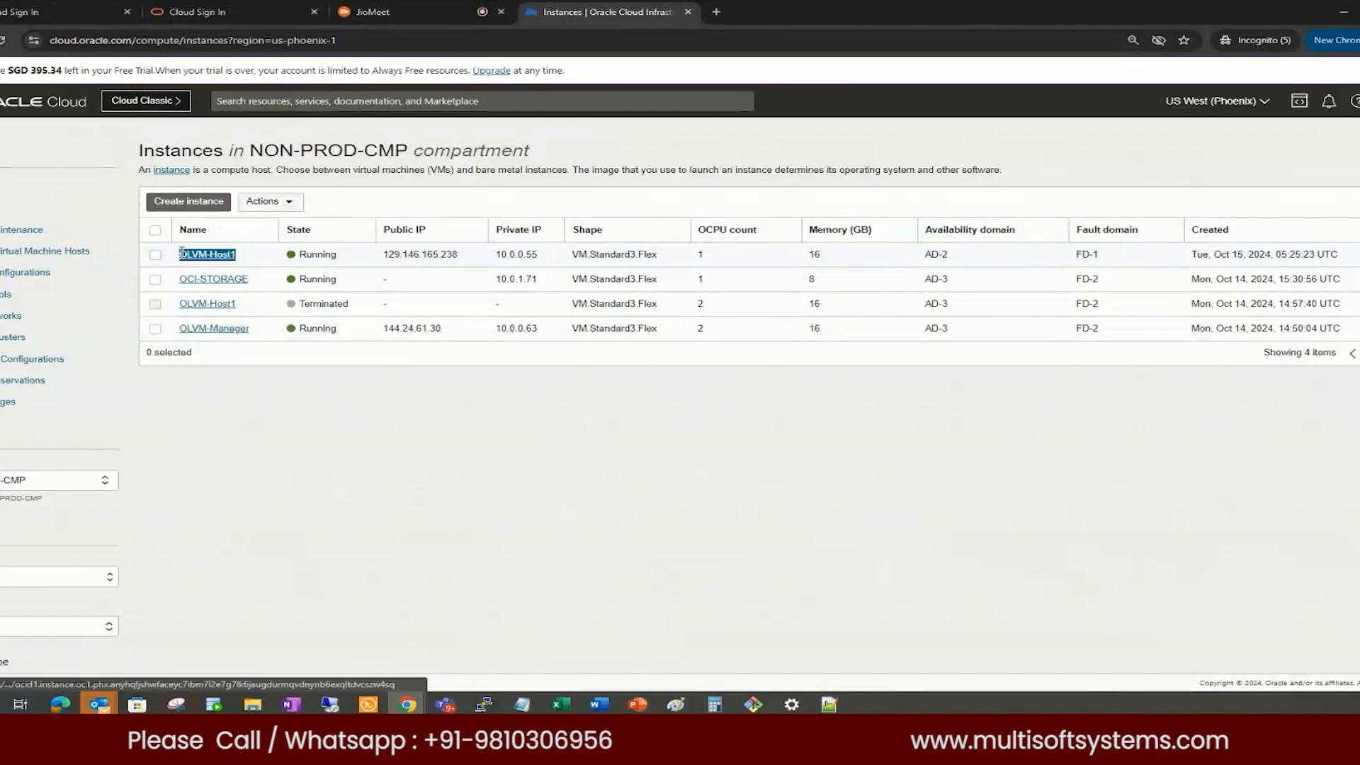
left_click_drag(255, 280, 177, 279)
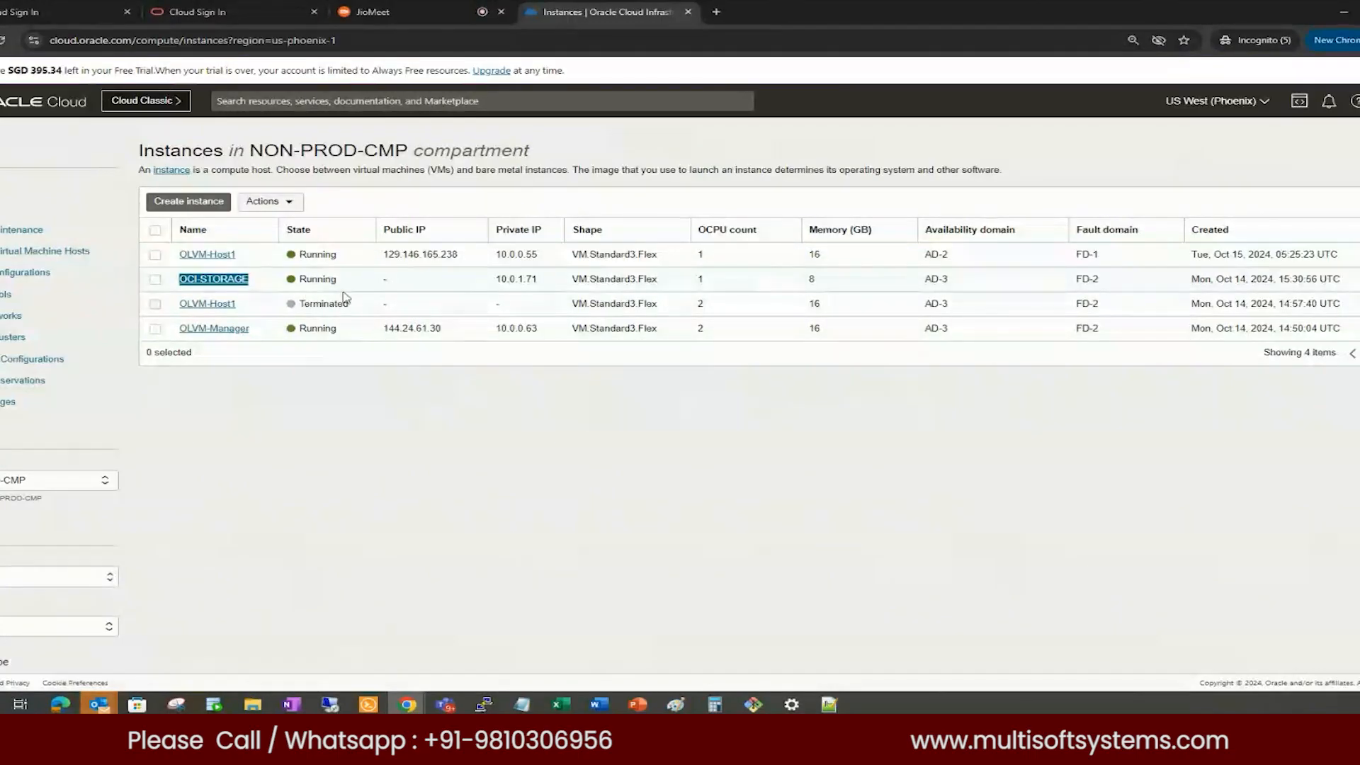
left_click(504, 280)
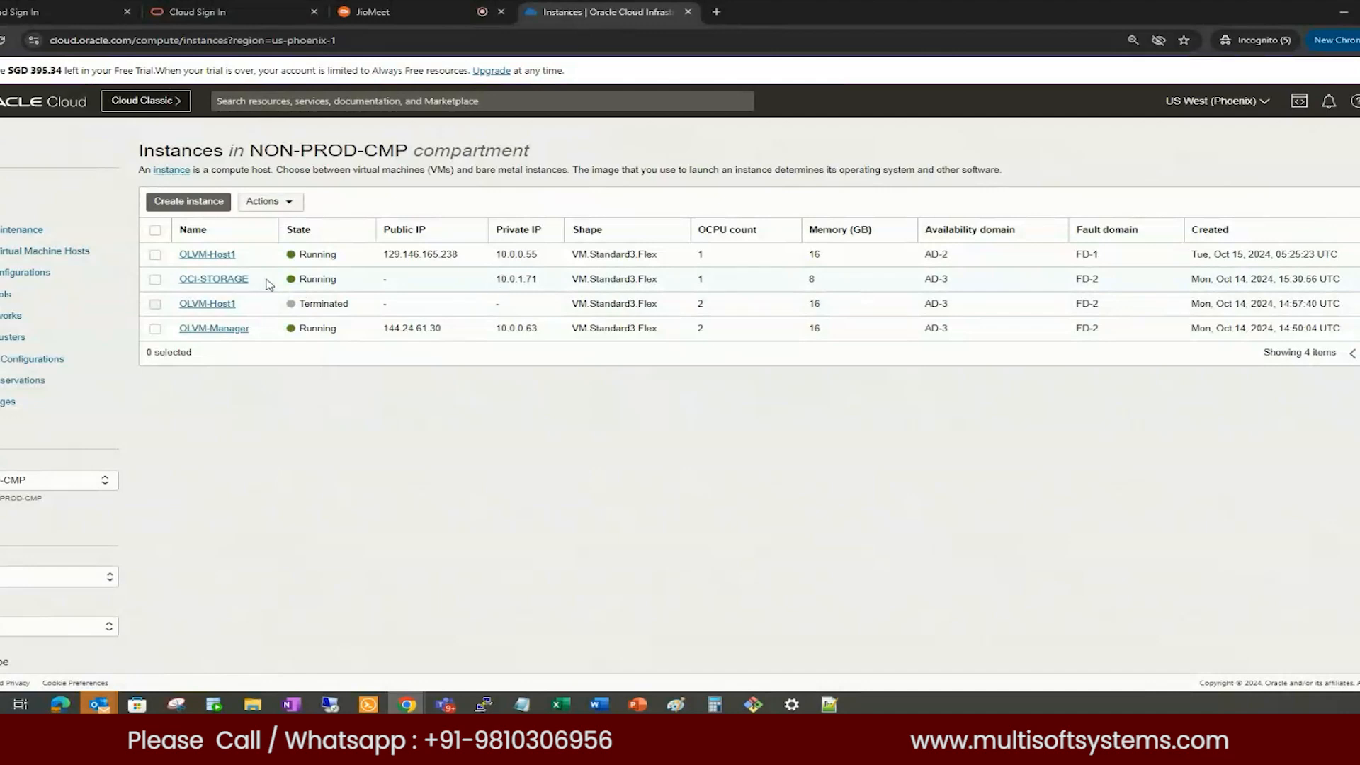
left_click_drag(253, 279, 181, 276)
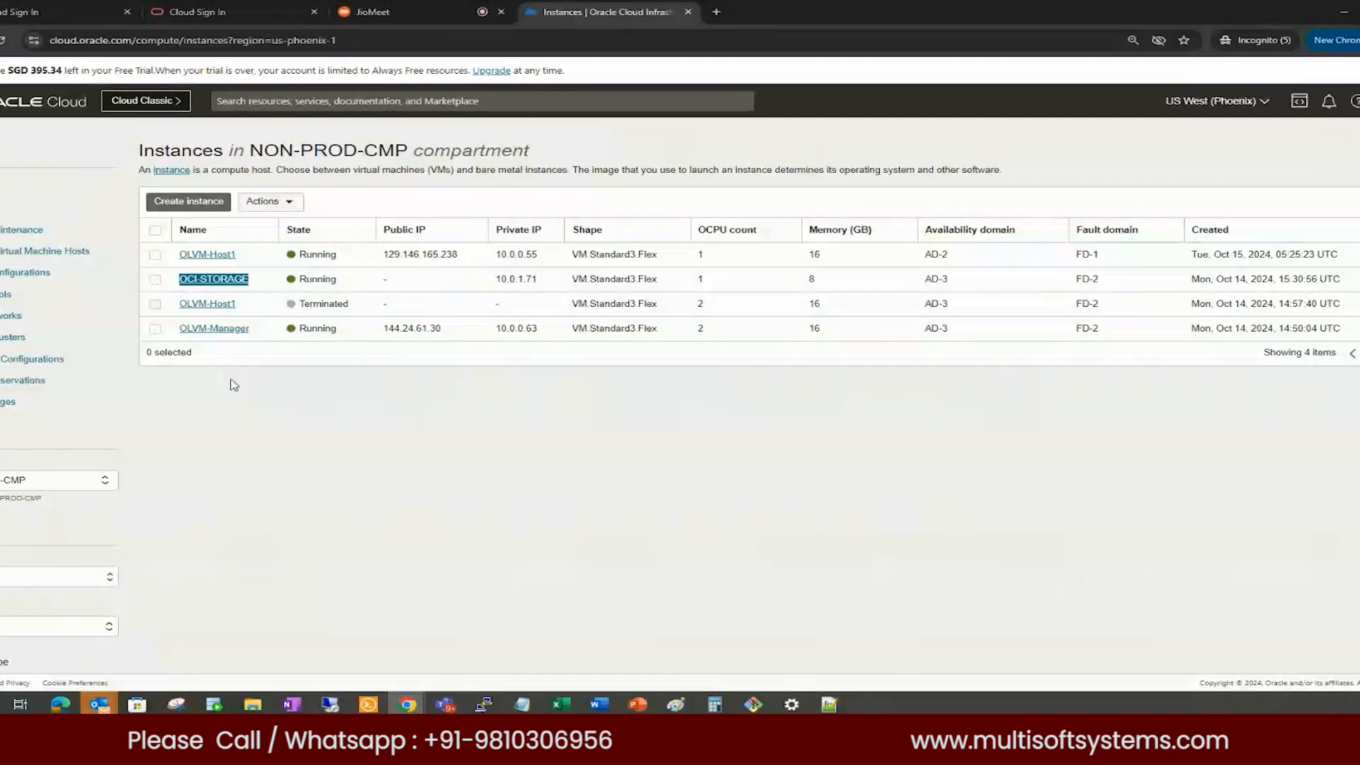
left_click(263, 283)
left_click_drag(262, 282, 179, 255)
left_click(248, 255)
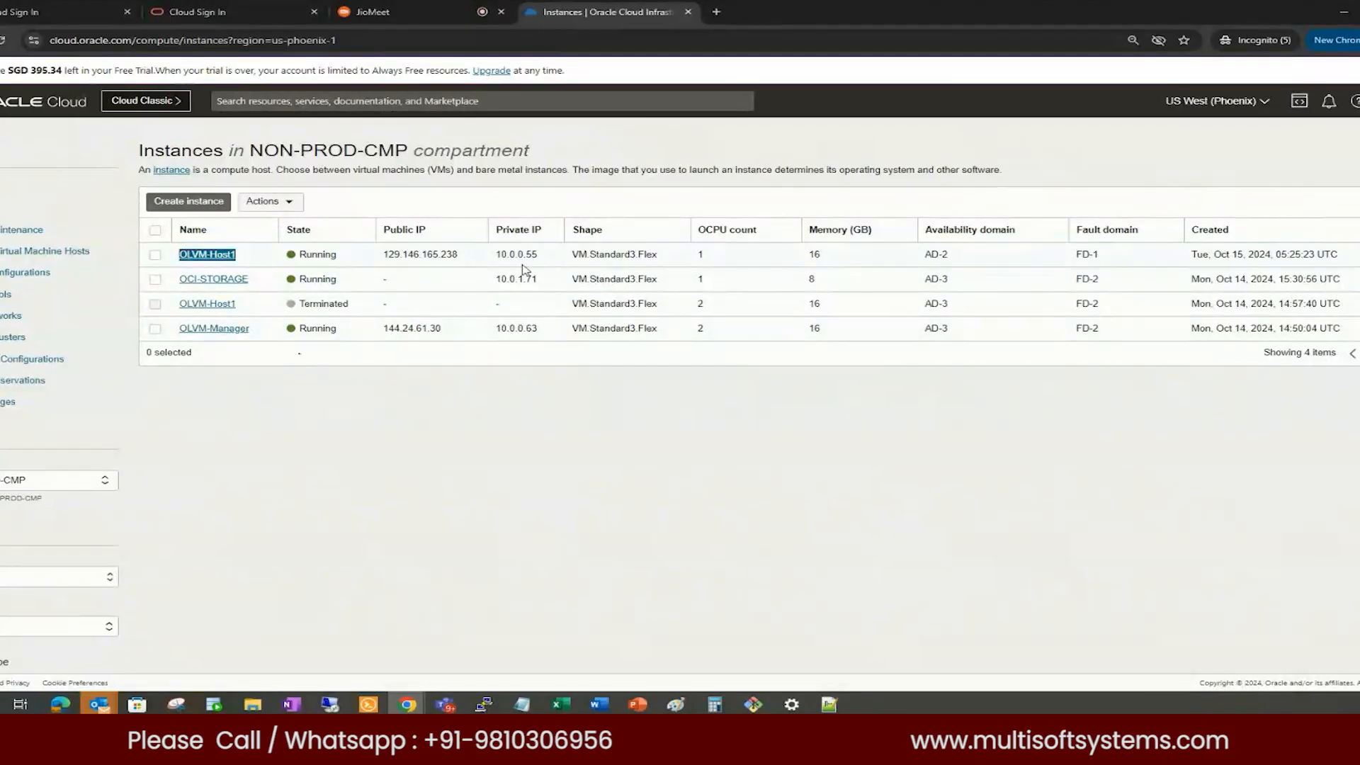
left_click_drag(462, 256, 382, 253)
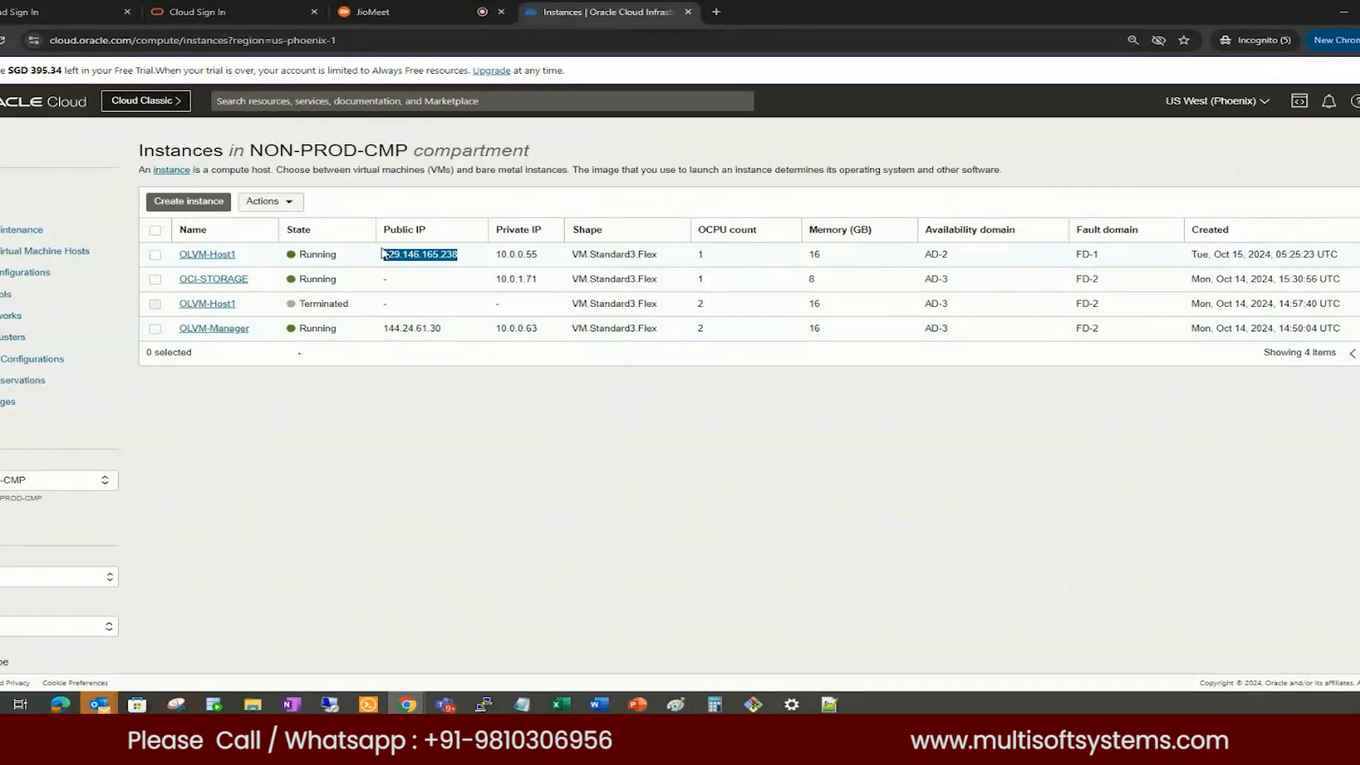